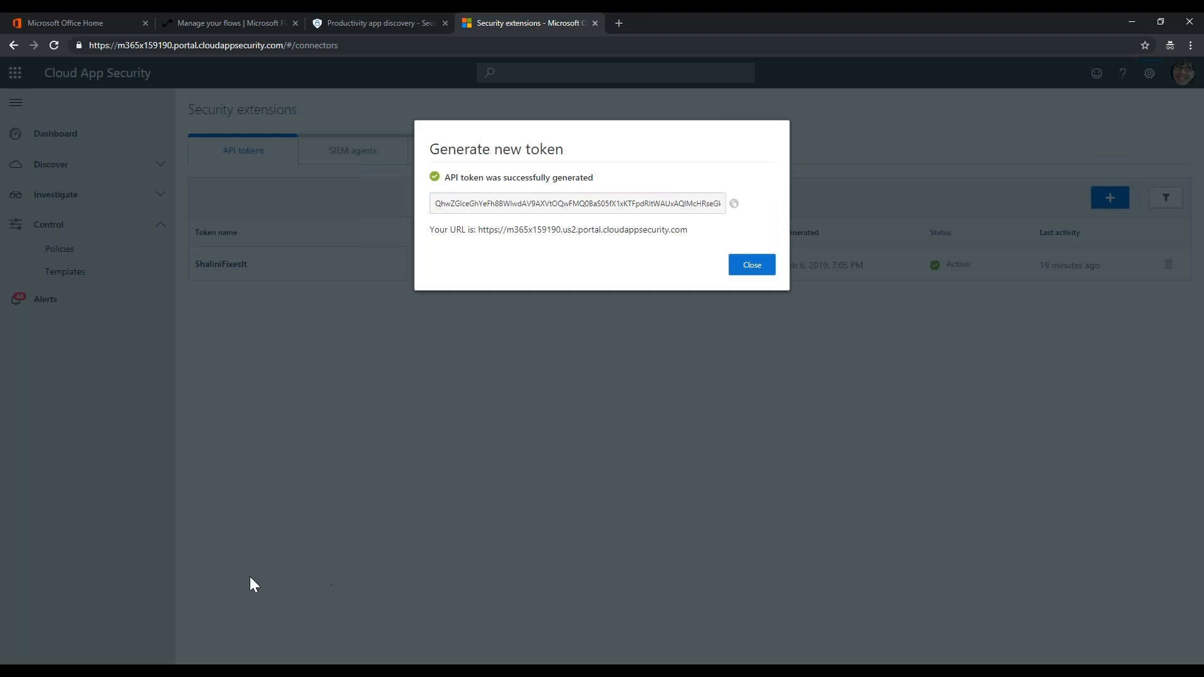
Copy the new 'Whatever' API token, close its dialog, and return to My flows
{"action": "left_click_drag", "start_coordinate": [438, 207], "coordinate": [733, 202]}
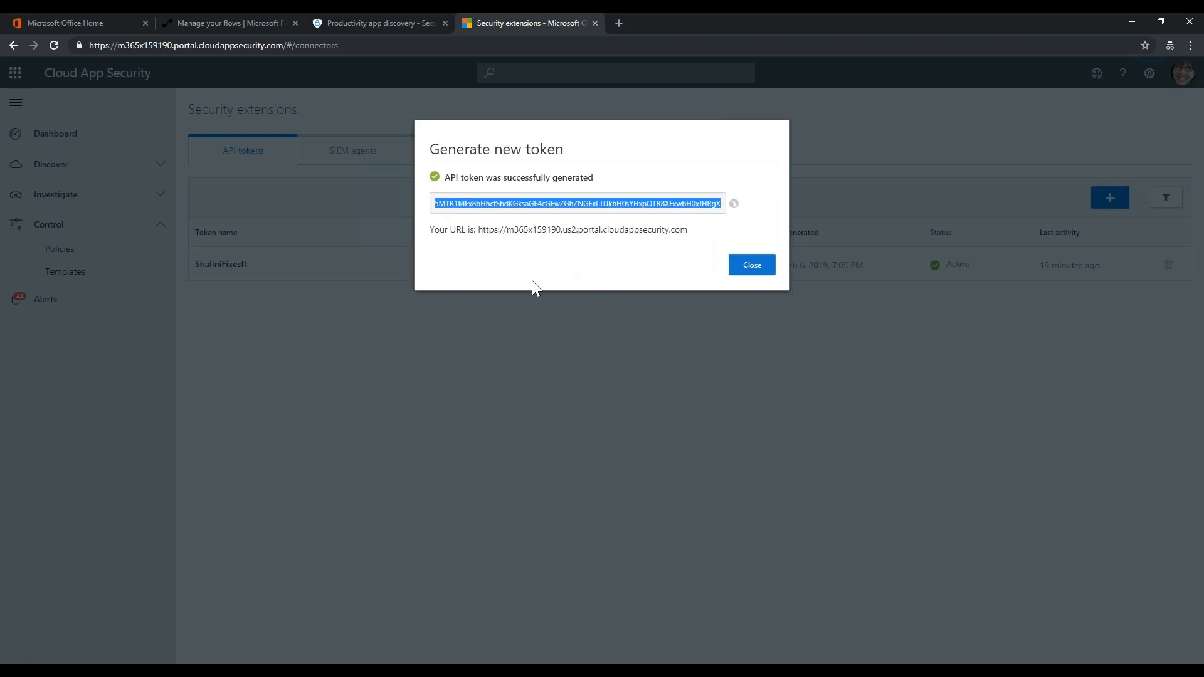
{"action": "left_click", "coordinate": [753, 266]}
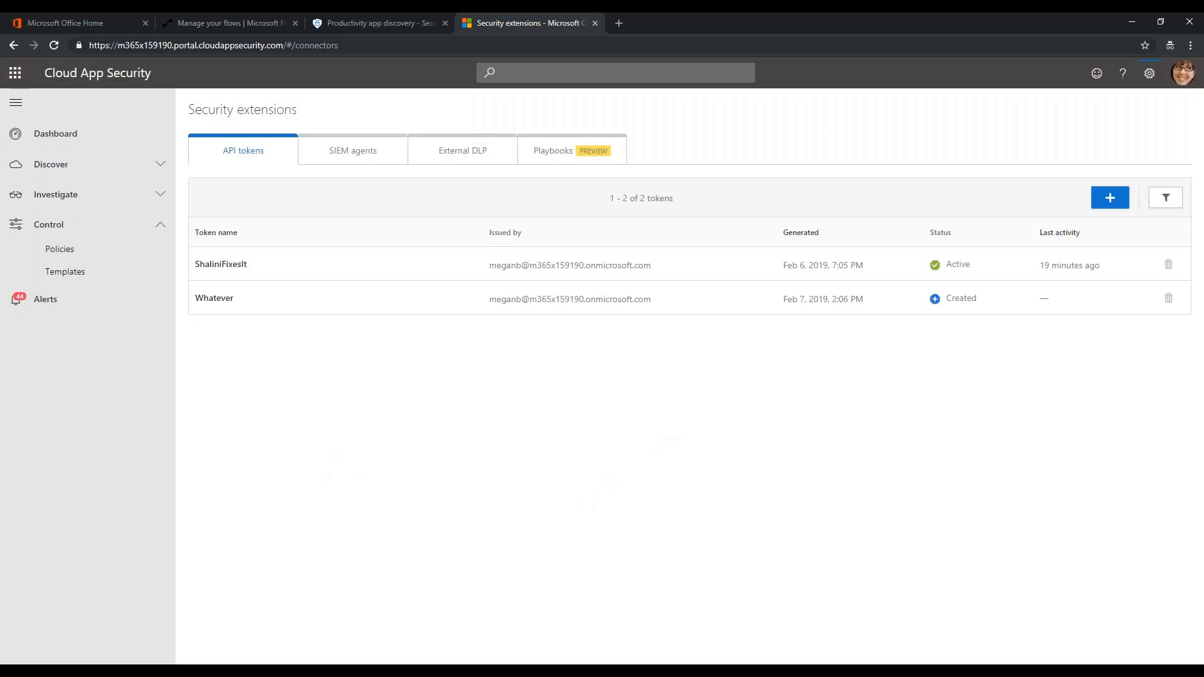
{"action": "left_click", "coordinate": [226, 24]}
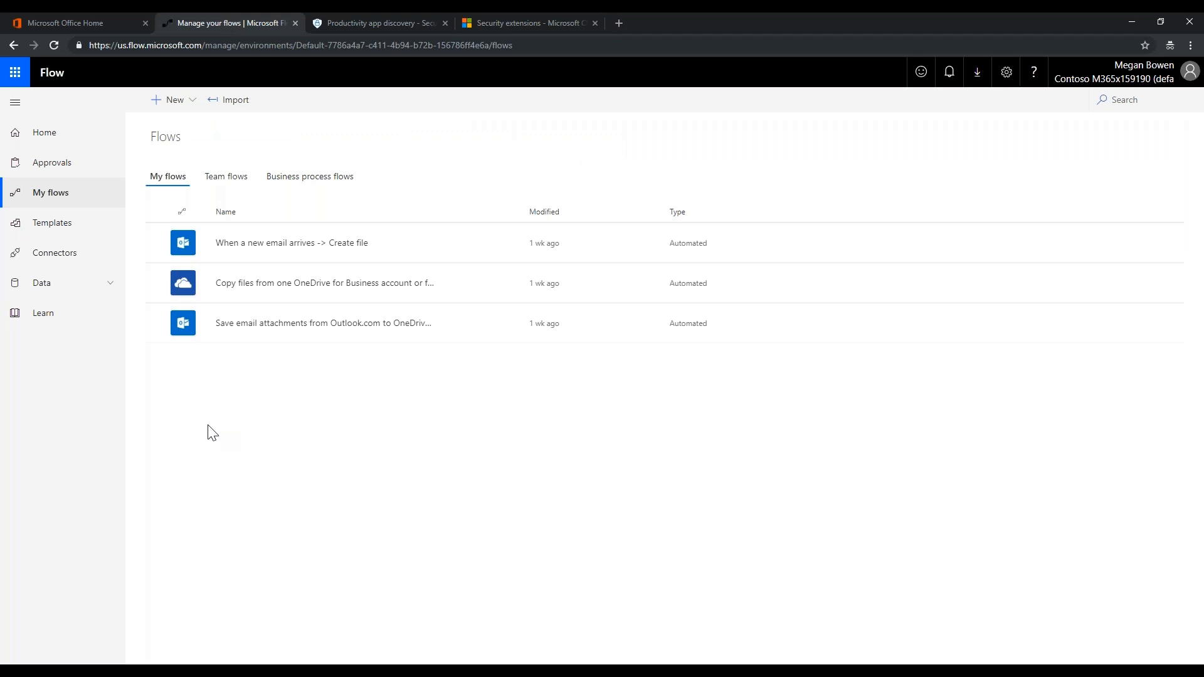
Start a blank flow triggered by Cloud App Security's 'When an alert is generated'
{"action": "left_click", "coordinate": [173, 100]}
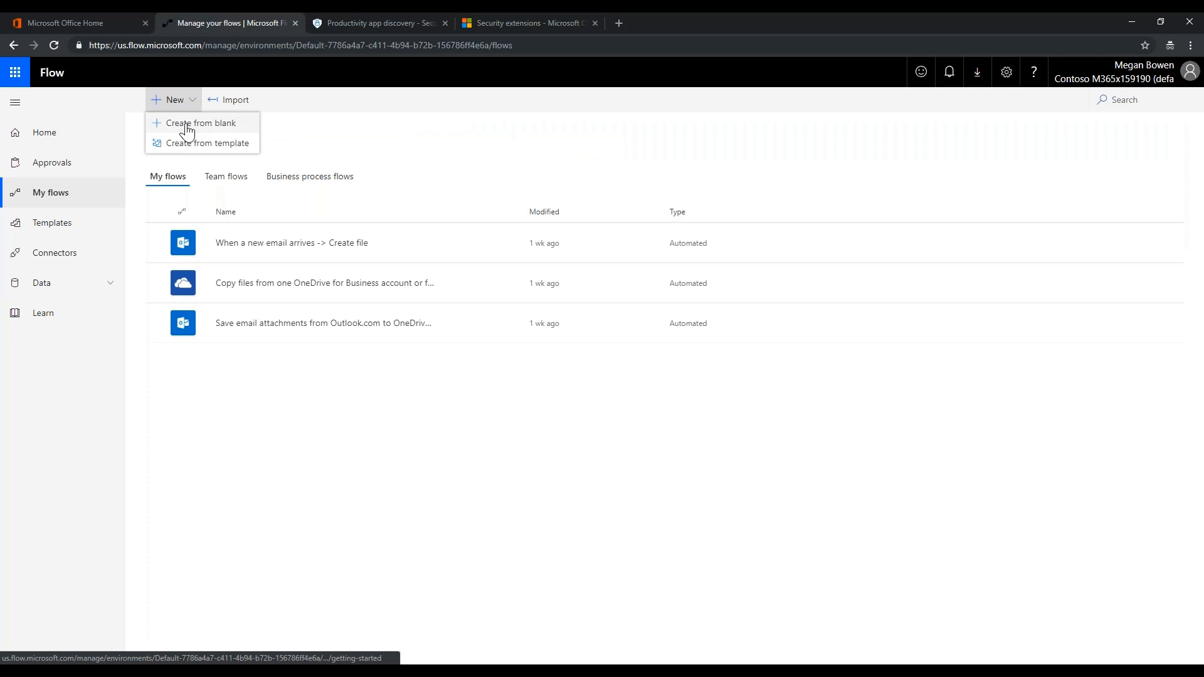
{"action": "left_click", "coordinate": [187, 129]}
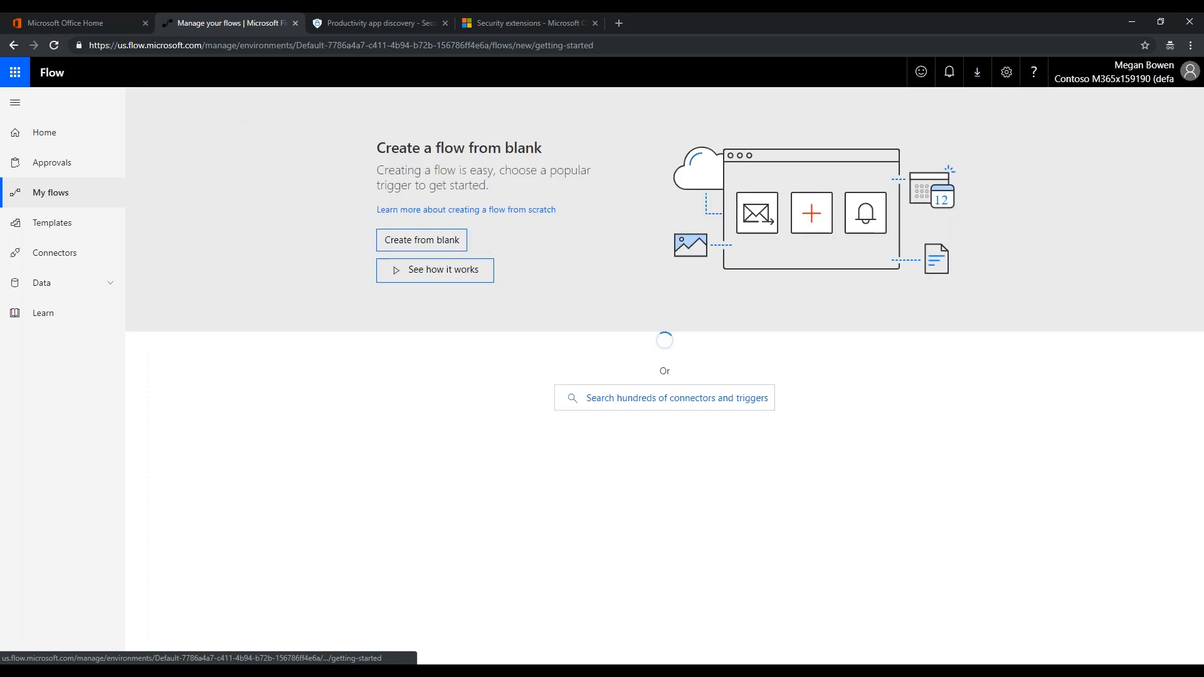
{"action": "left_click", "coordinate": [426, 243]}
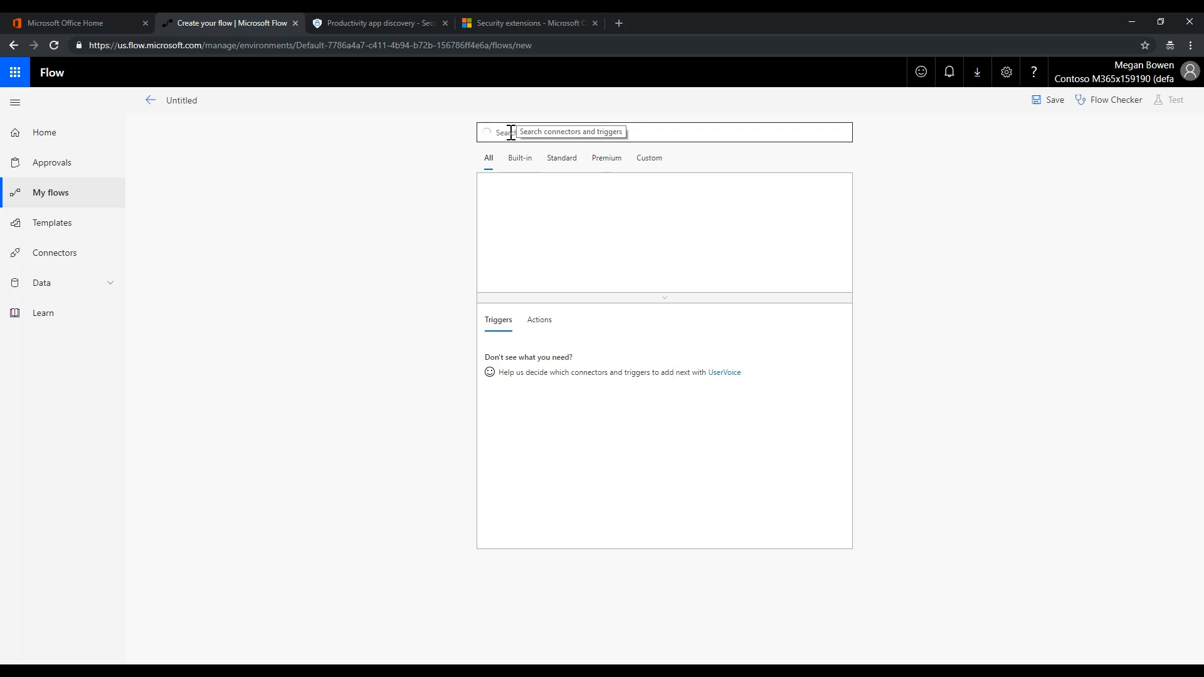
{"action": "type", "text": "clo"}
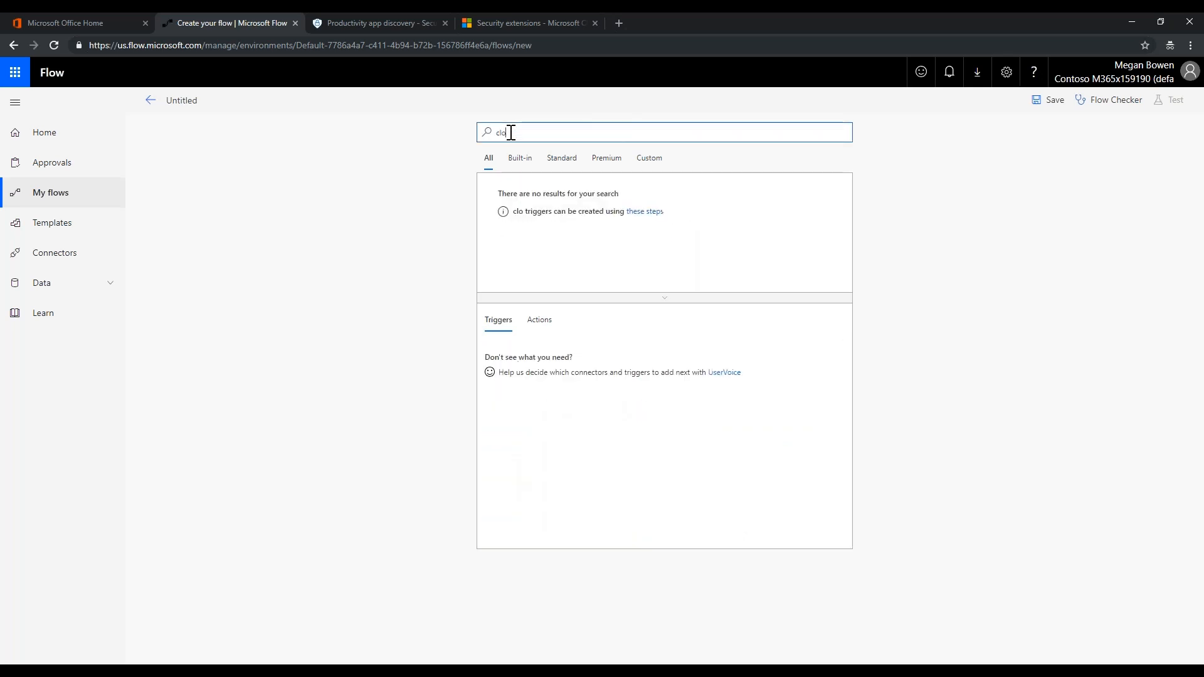
{"action": "type", "text": "ud app secur"}
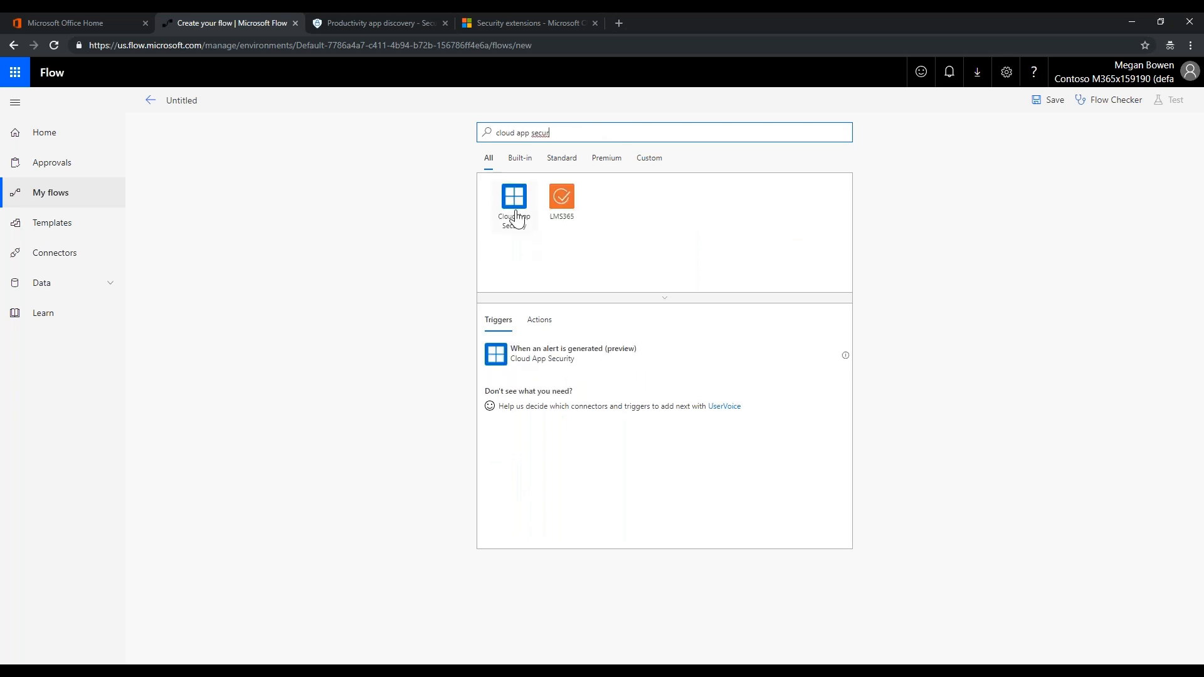
{"action": "left_click", "coordinate": [513, 204]}
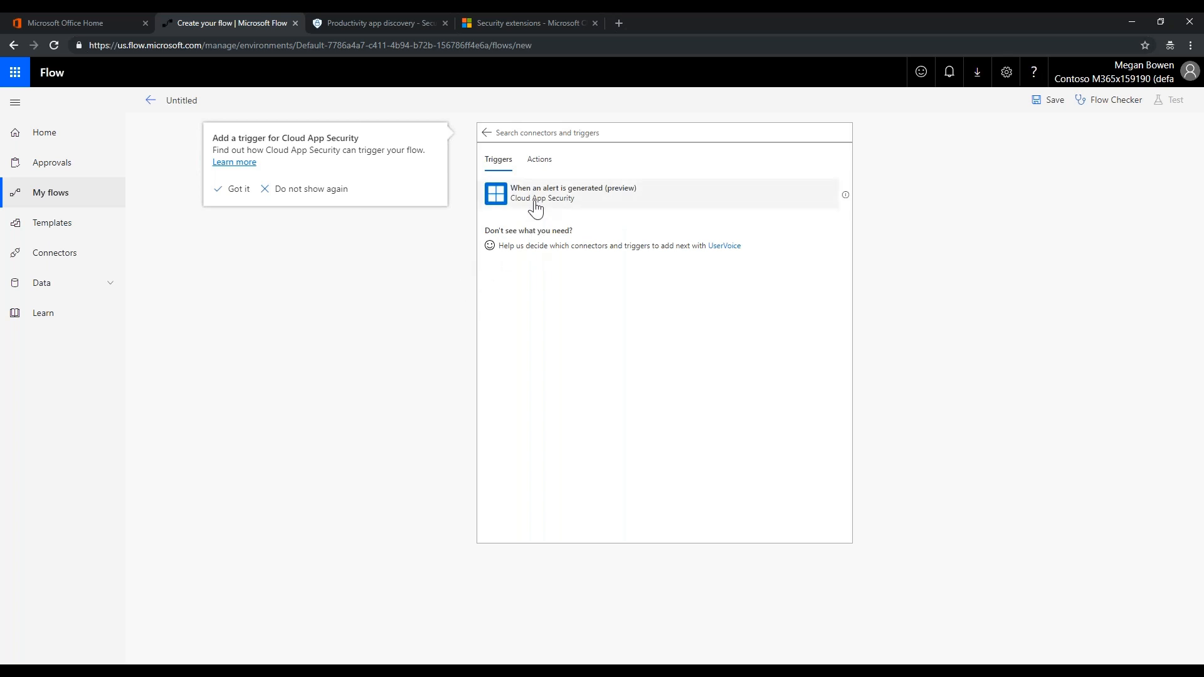
{"action": "left_click", "coordinate": [535, 209]}
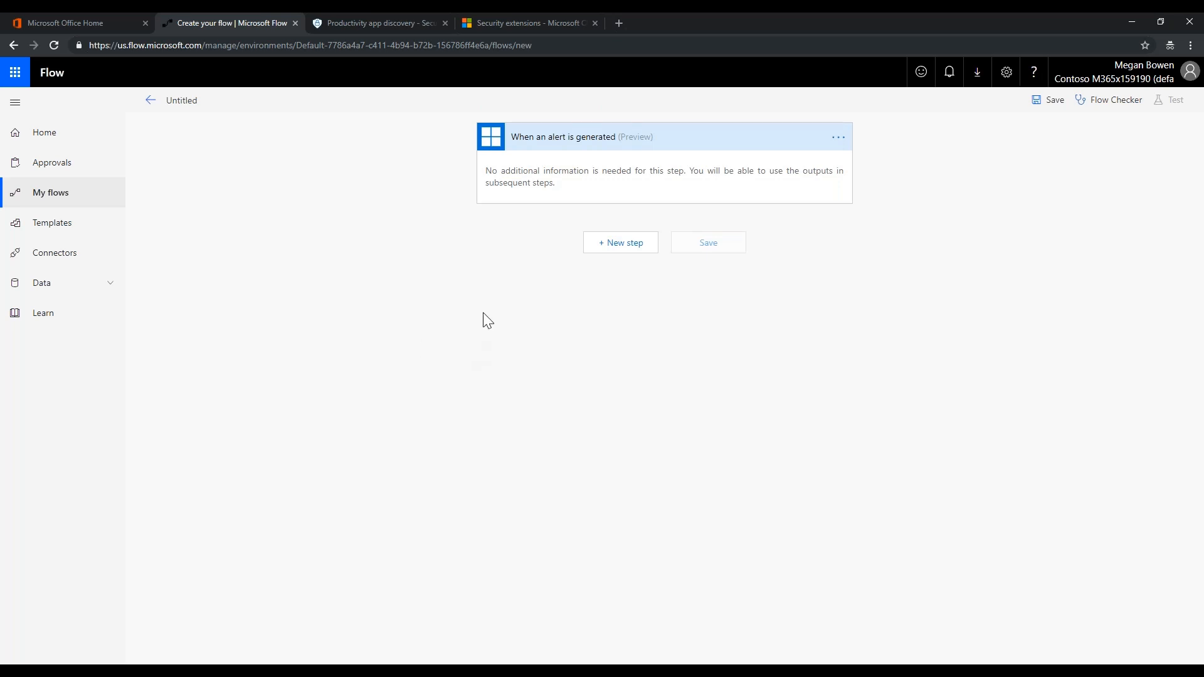
Add a Microsoft Teams Post message action after the alert trigger
{"action": "left_click", "coordinate": [621, 246]}
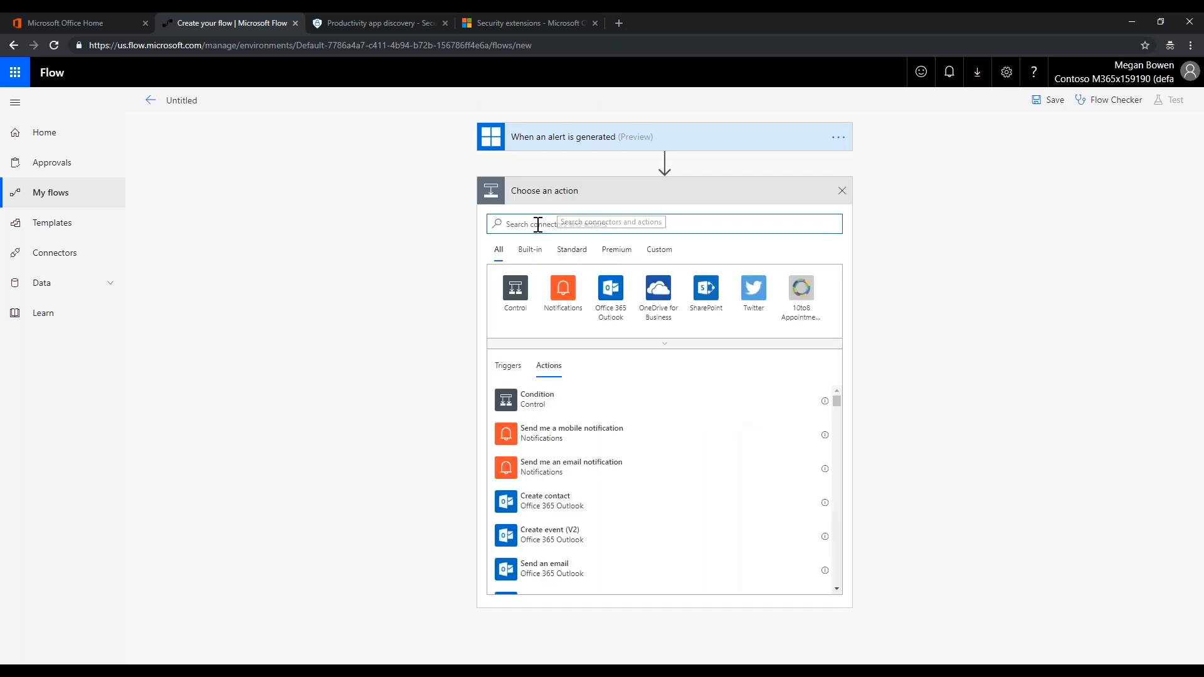
{"action": "type", "text": "Microsoft"}
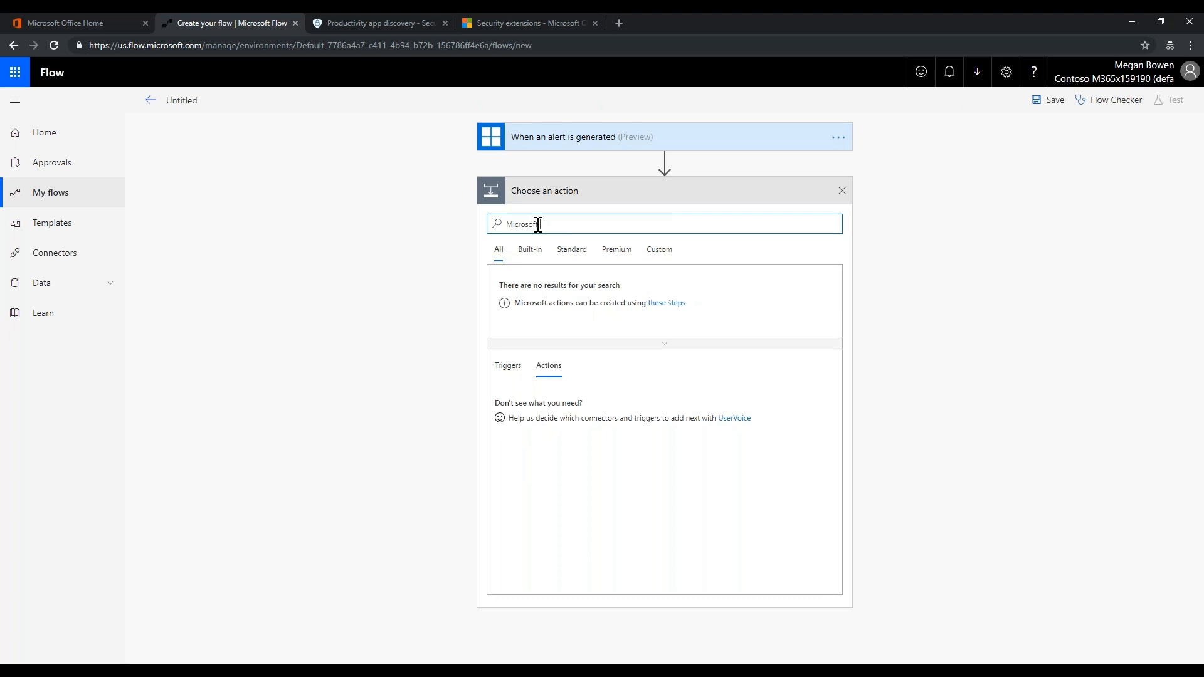
{"action": "type", "text": " teams"}
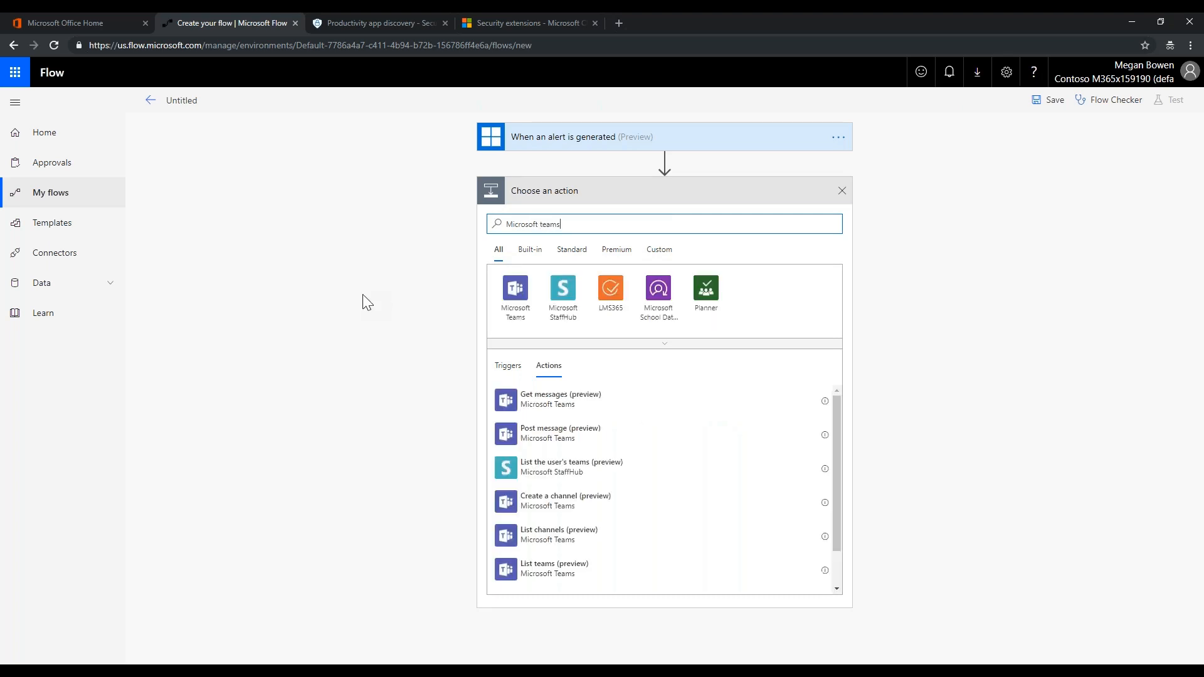
{"action": "left_click", "coordinate": [509, 294]}
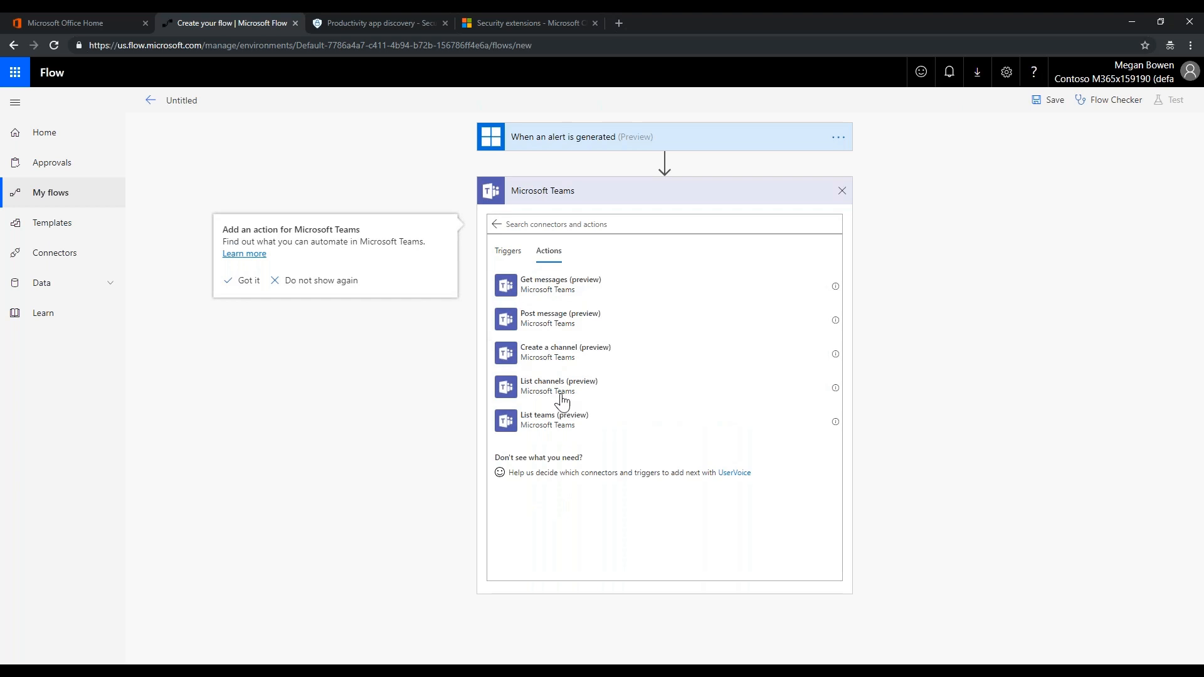
{"action": "left_click", "coordinate": [560, 321]}
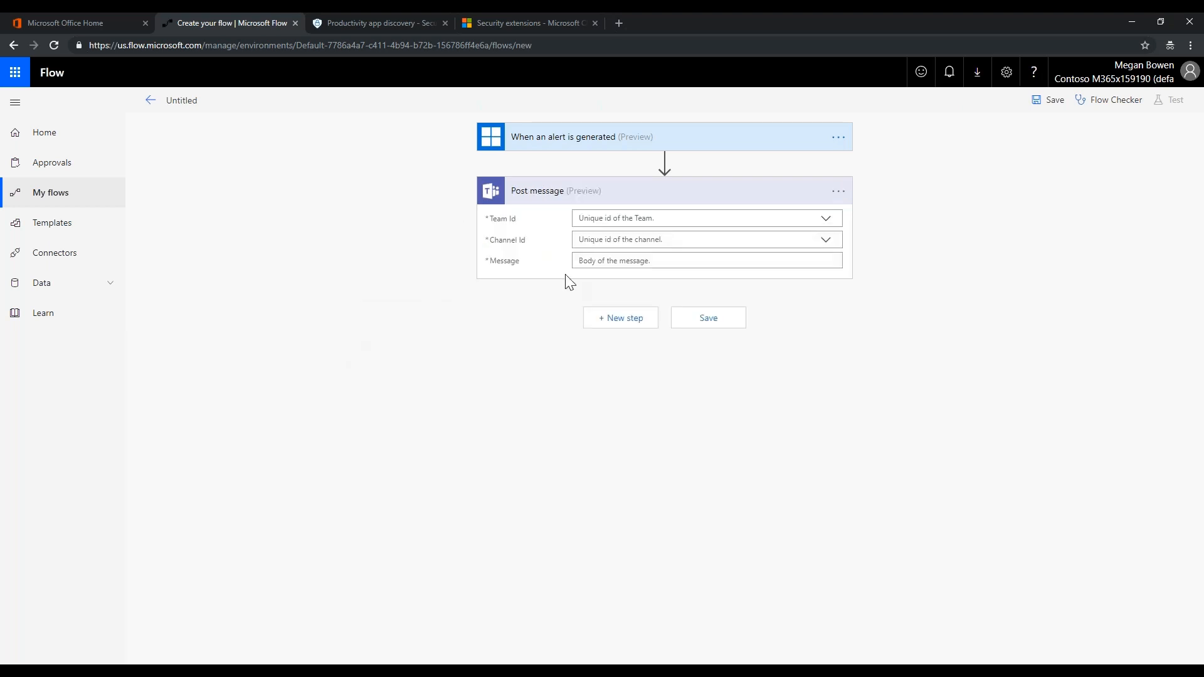
Target the Contoso Help Desk Team's Service Now Tickets channel
{"action": "left_click", "coordinate": [826, 221]}
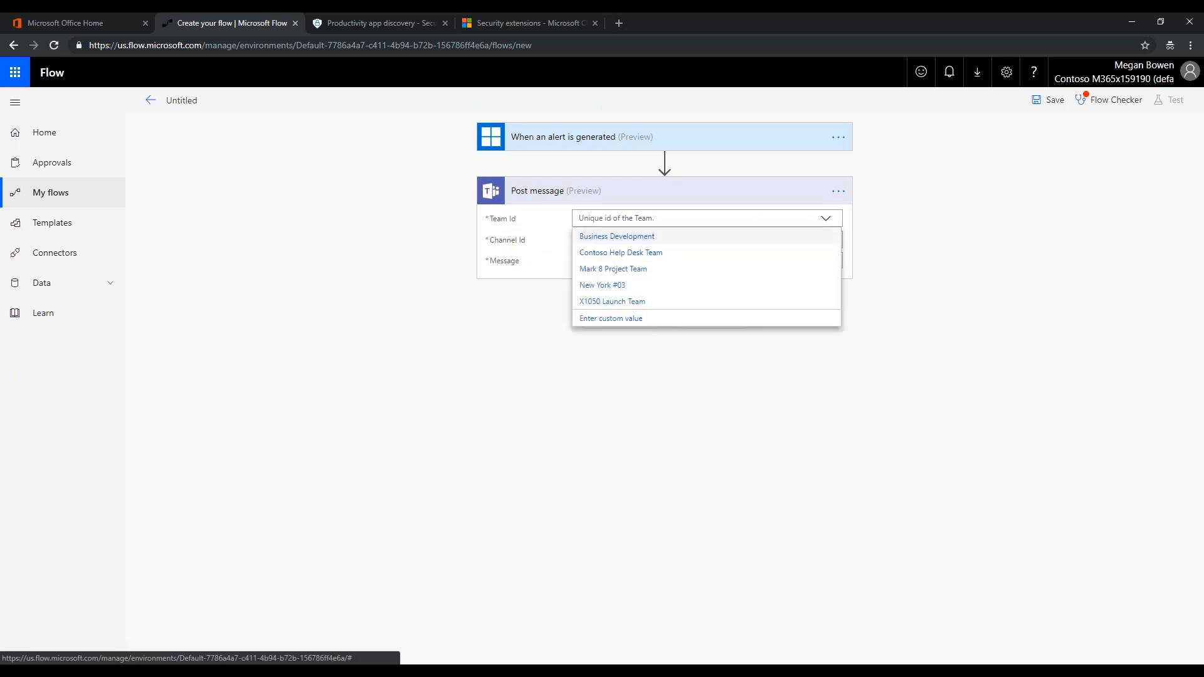
{"action": "left_click", "coordinate": [653, 257]}
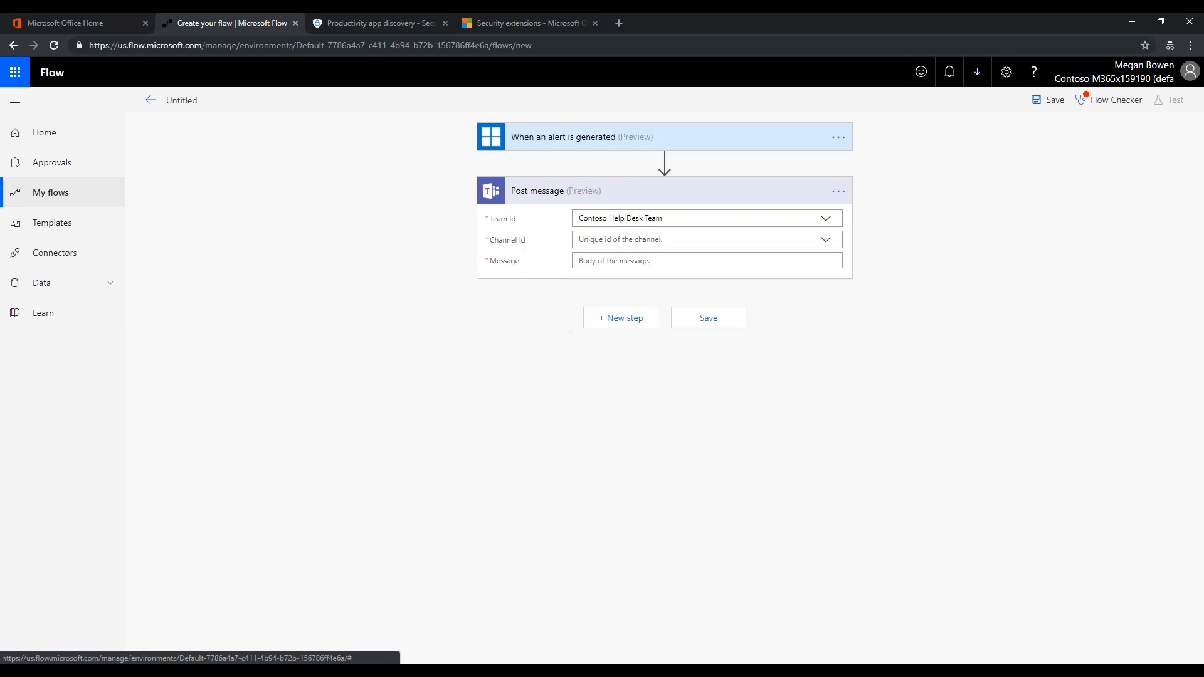
{"action": "left_click", "coordinate": [827, 244]}
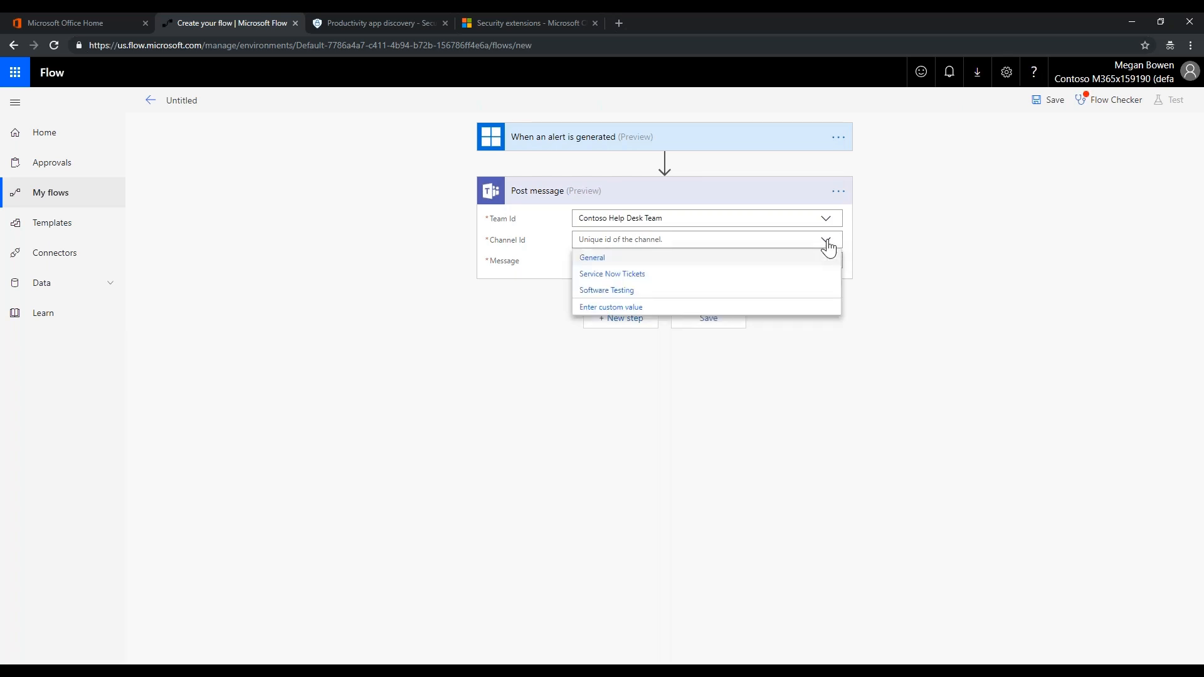
{"action": "left_click", "coordinate": [632, 276]}
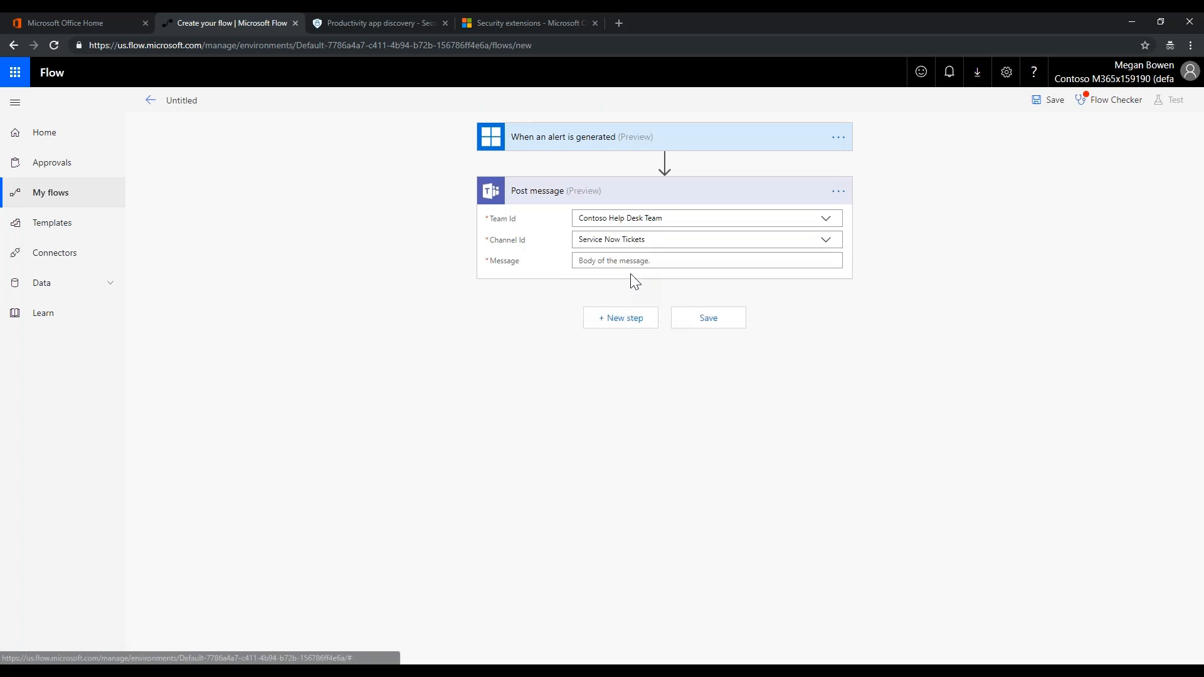
{"action": "left_click", "coordinate": [635, 264]}
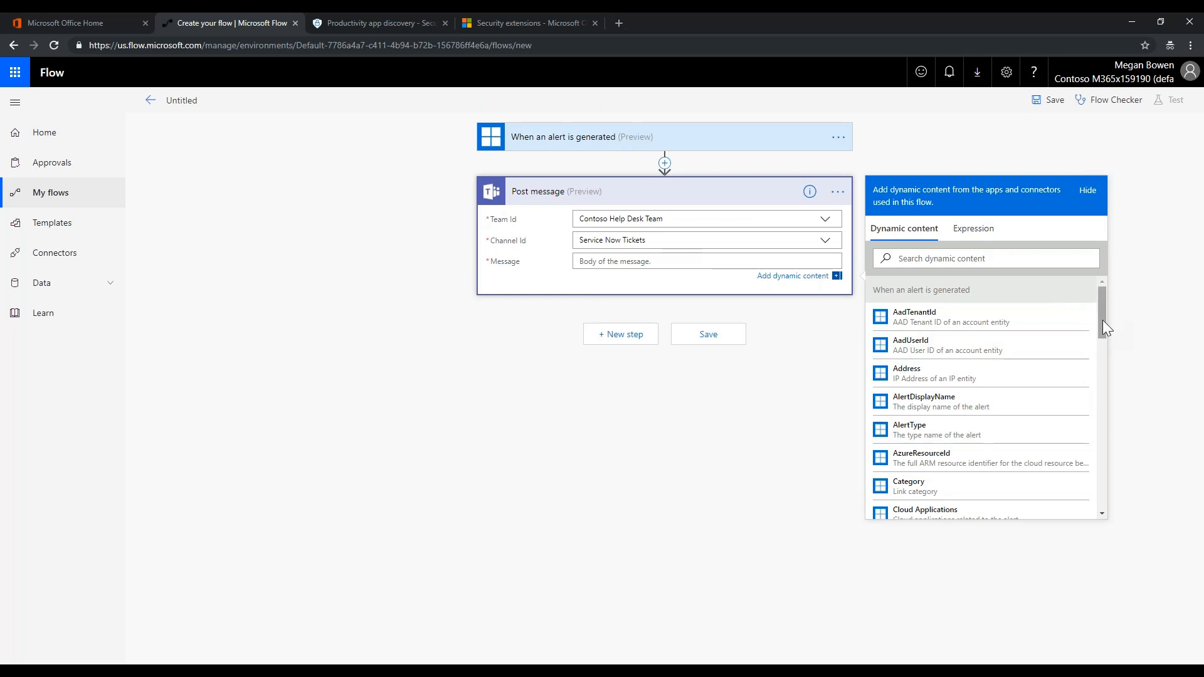
Make the Teams message AlertDisplayName plus AlertType, removing Category, inside an Apply to each loop
{"action": "left_click", "coordinate": [924, 402]}
{"action": "left_click", "coordinate": [913, 434]}
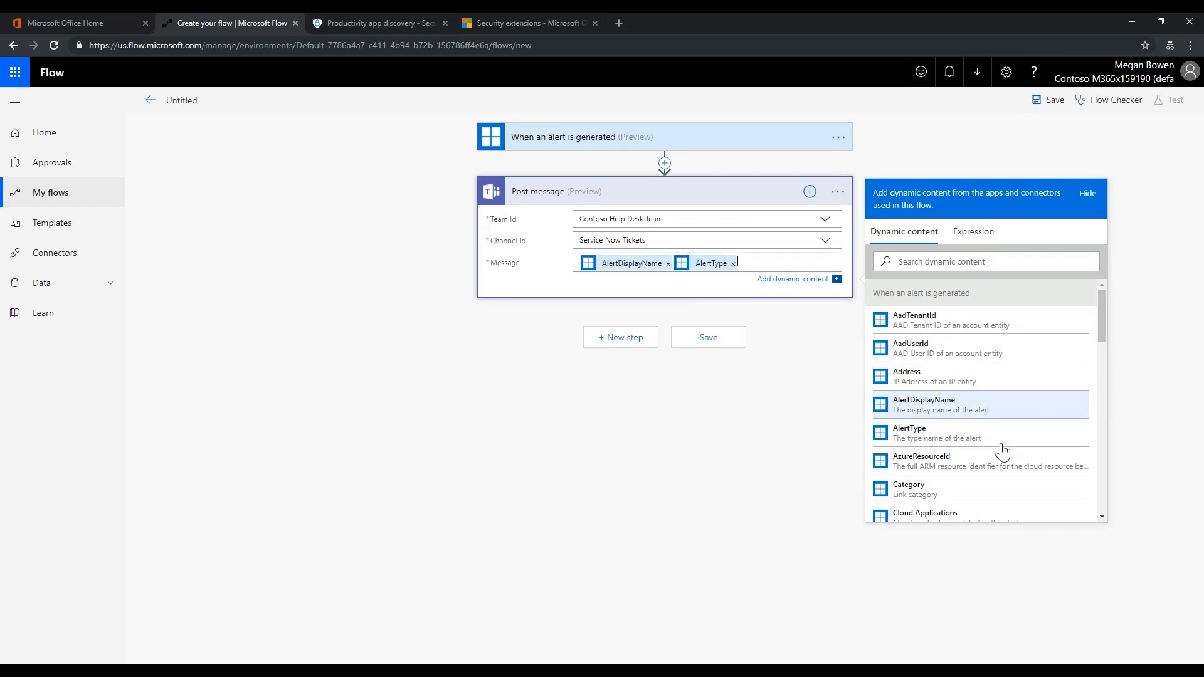
{"action": "left_click", "coordinate": [926, 495]}
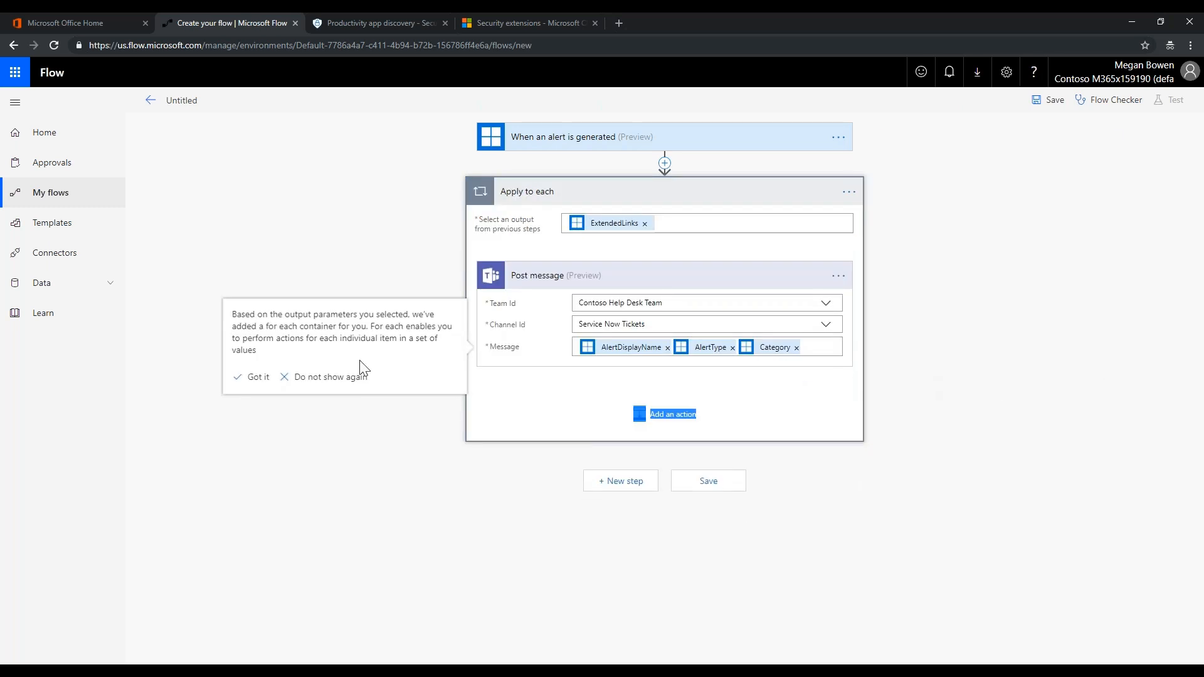
{"action": "left_click", "coordinate": [352, 376]}
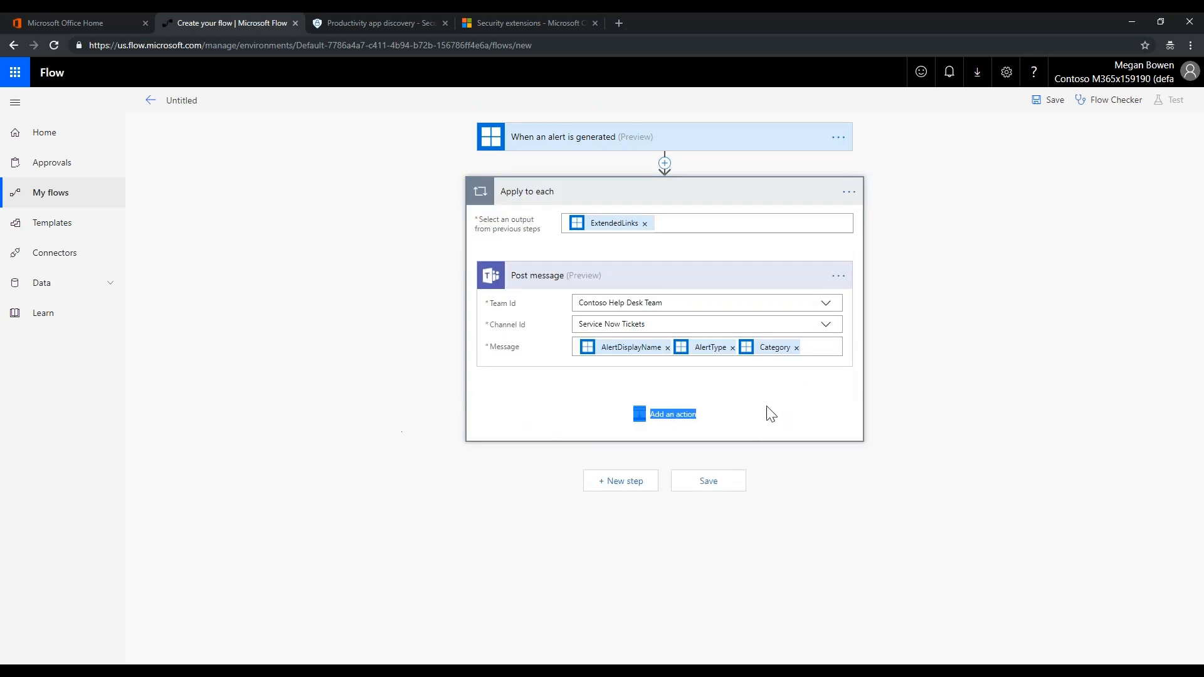
{"action": "left_click", "coordinate": [797, 347]}
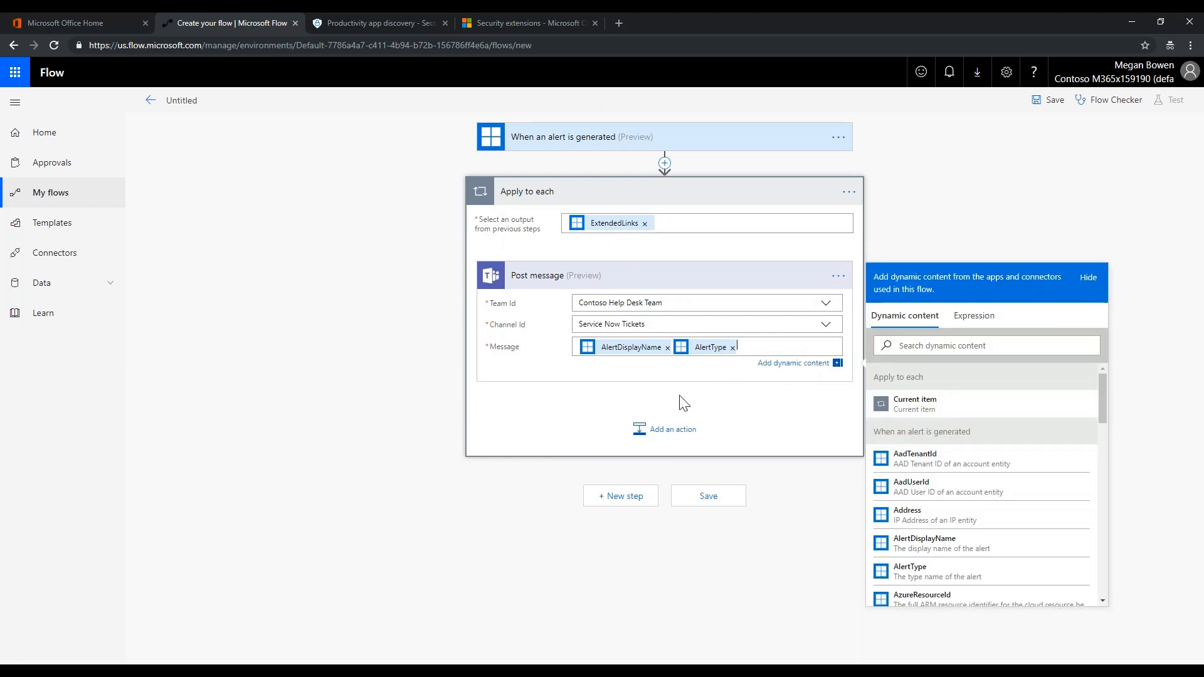
{"action": "left_click", "coordinate": [555, 416]}
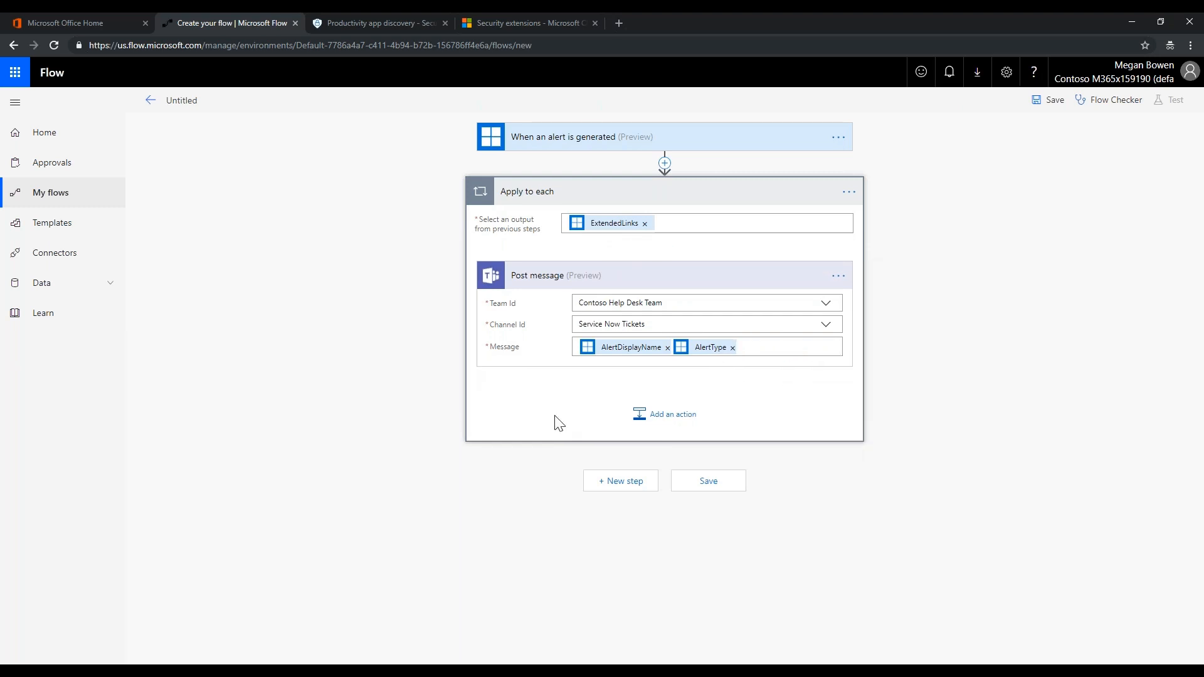
{"action": "left_click", "coordinate": [628, 483]}
Add a ServiceNow Create Record action after the loop, leaving its settings unchanged
{"action": "scroll", "coordinate": [456, 493], "scroll_direction": "down", "scroll_amount": 3}
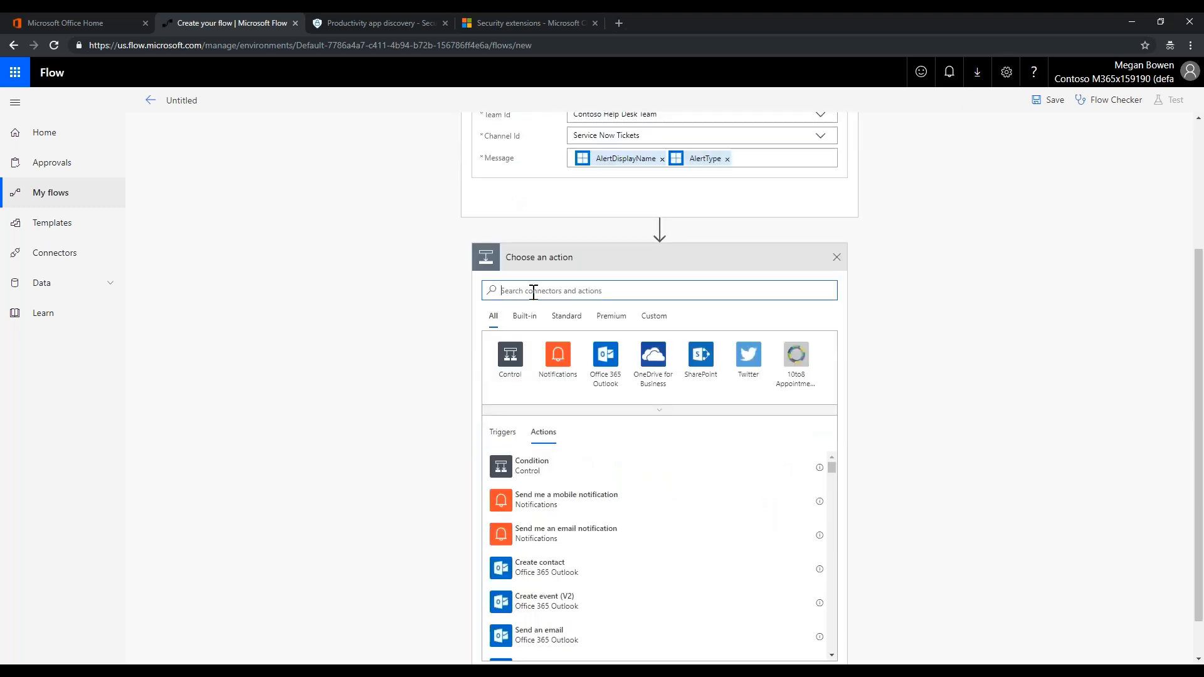
{"action": "type", "text": "service now"}
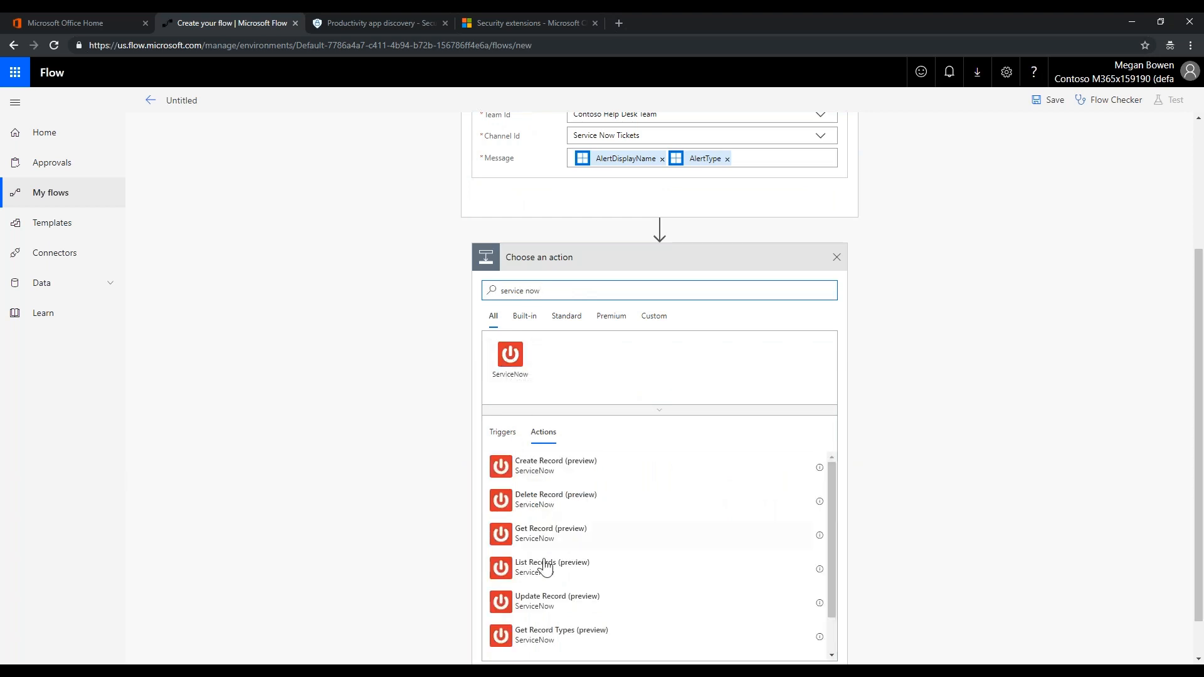
{"action": "left_click", "coordinate": [532, 479]}
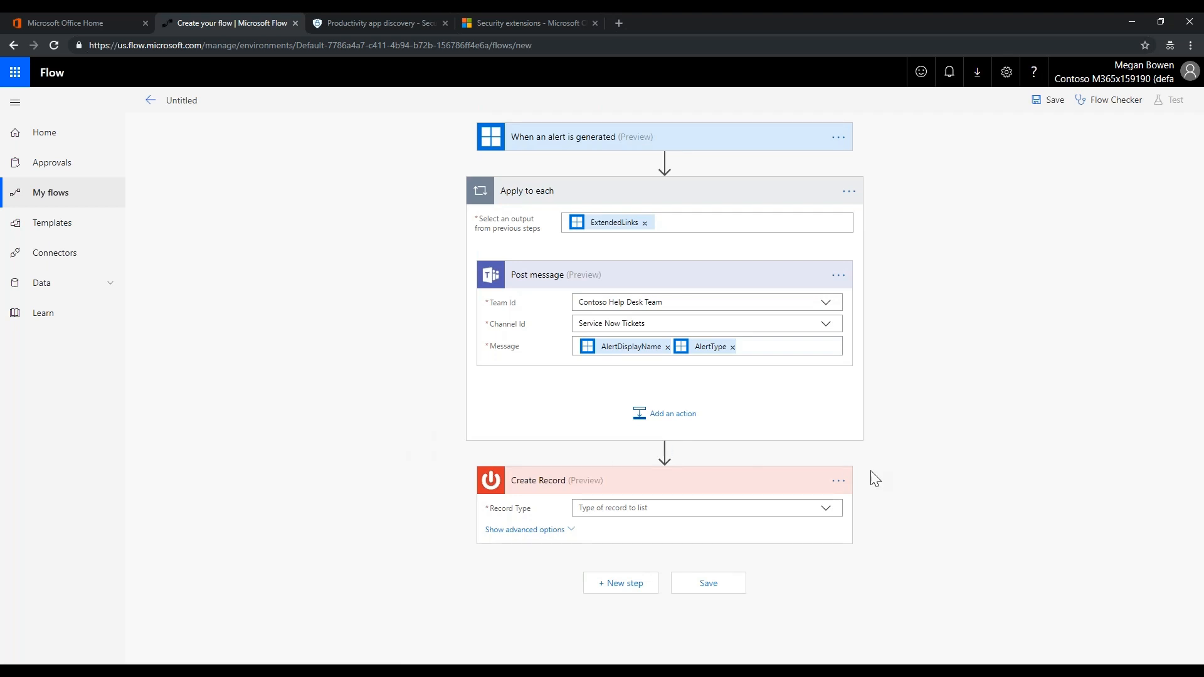
{"action": "left_click", "coordinate": [839, 482]}
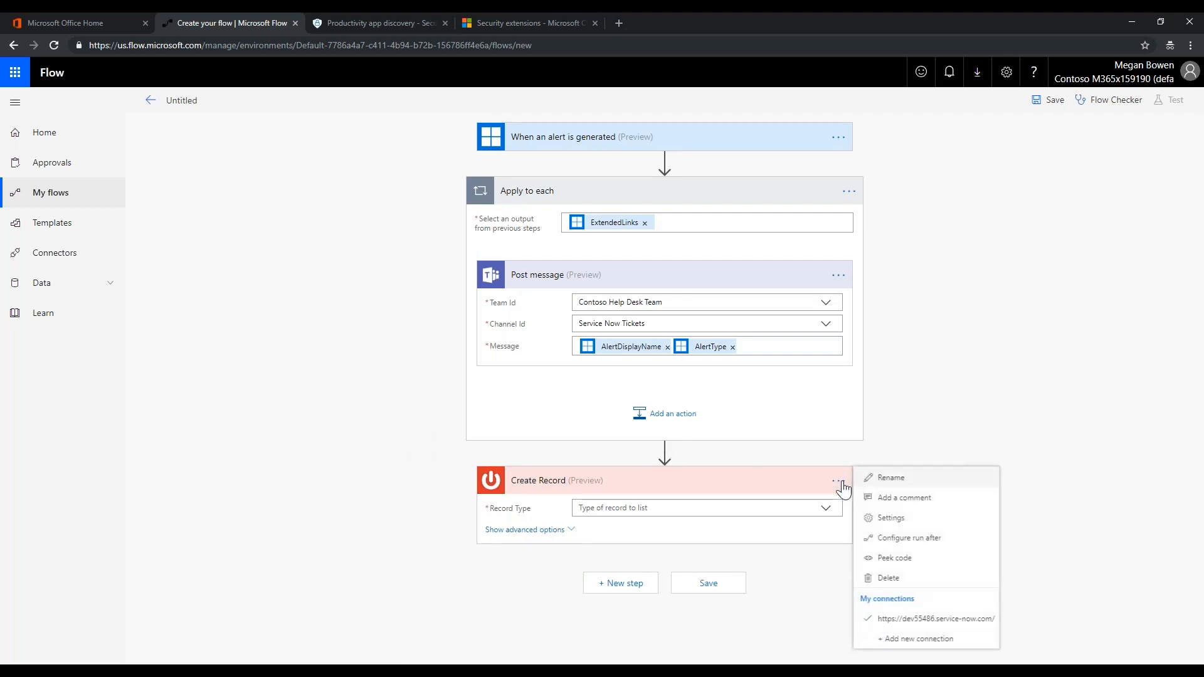
{"action": "left_click", "coordinate": [890, 519]}
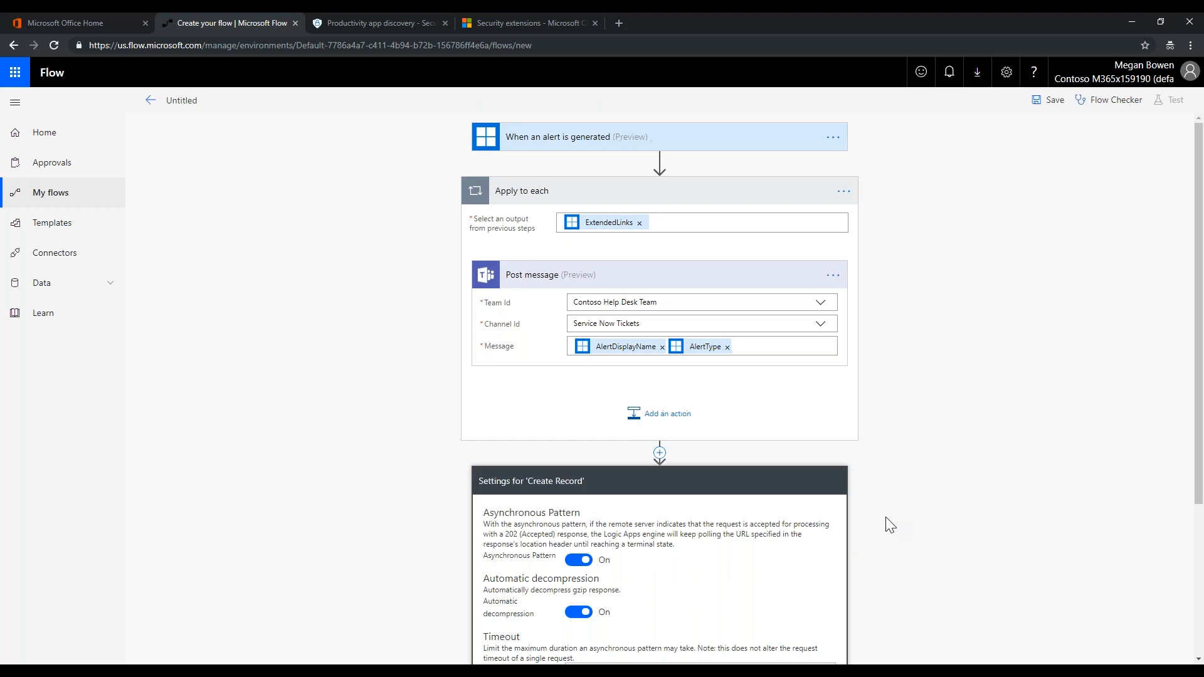
{"action": "left_click", "coordinate": [635, 482]}
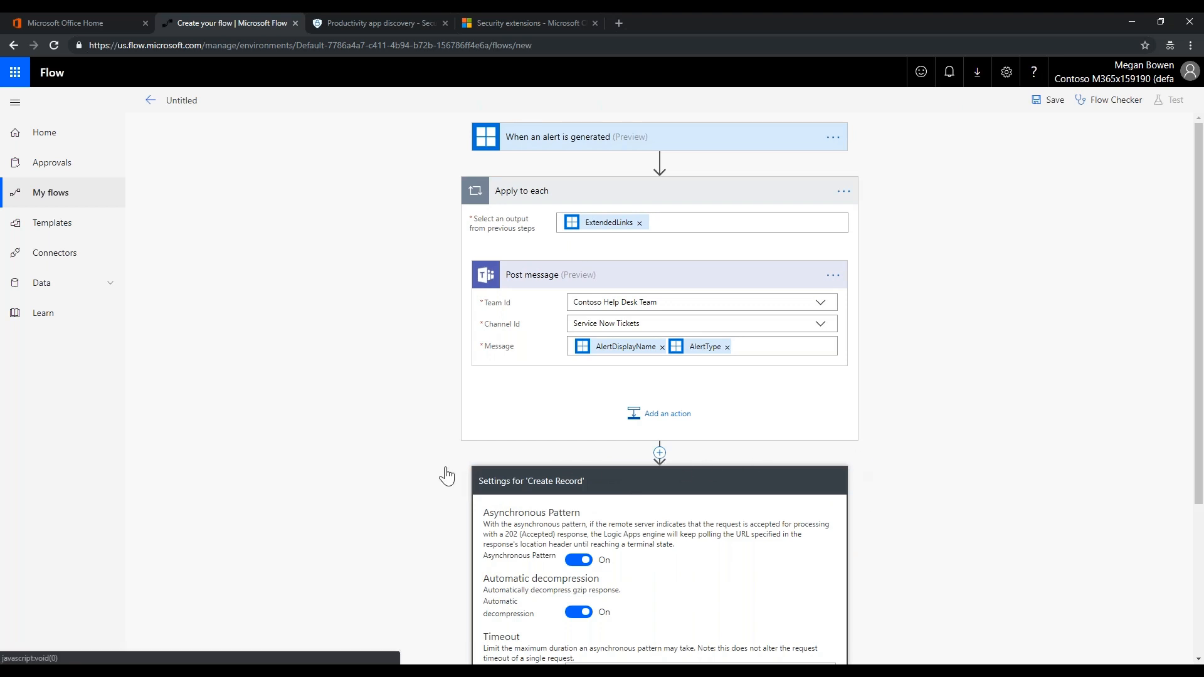
{"action": "left_click", "coordinate": [538, 484]}
{"action": "scroll", "coordinate": [828, 452], "scroll_direction": "down", "scroll_amount": 3}
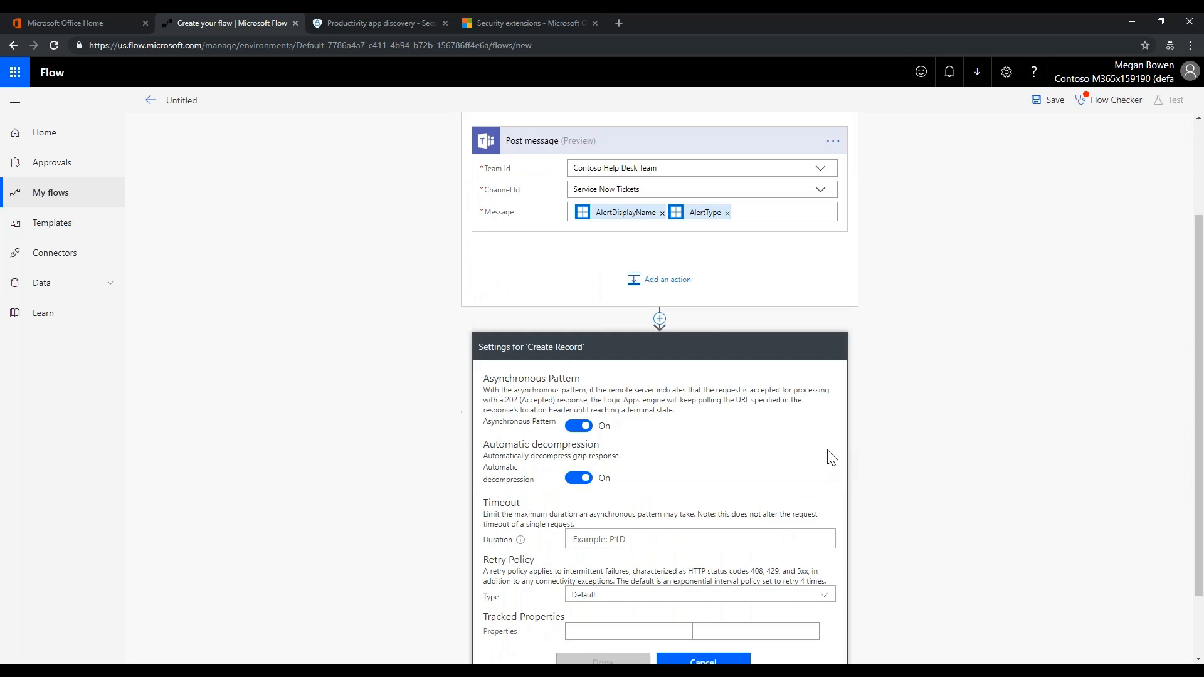
{"action": "left_click", "coordinate": [719, 580]}
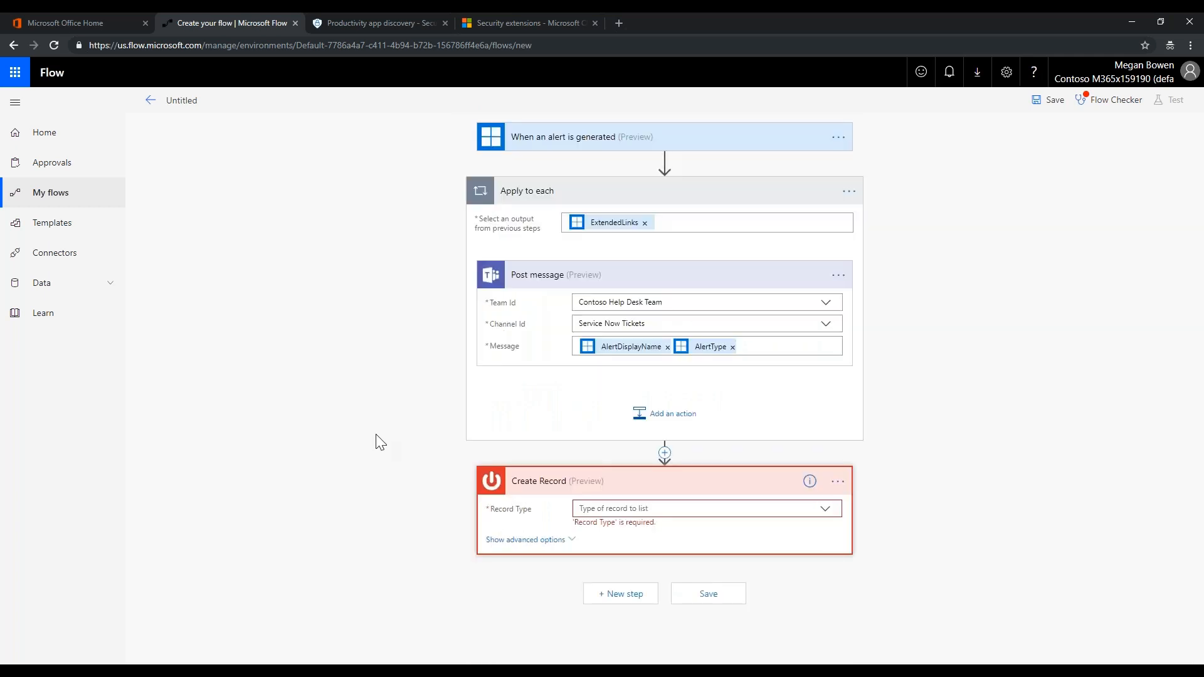
Choose Password Reset Request as the Create Record step's record type
{"action": "left_click", "coordinate": [825, 513]}
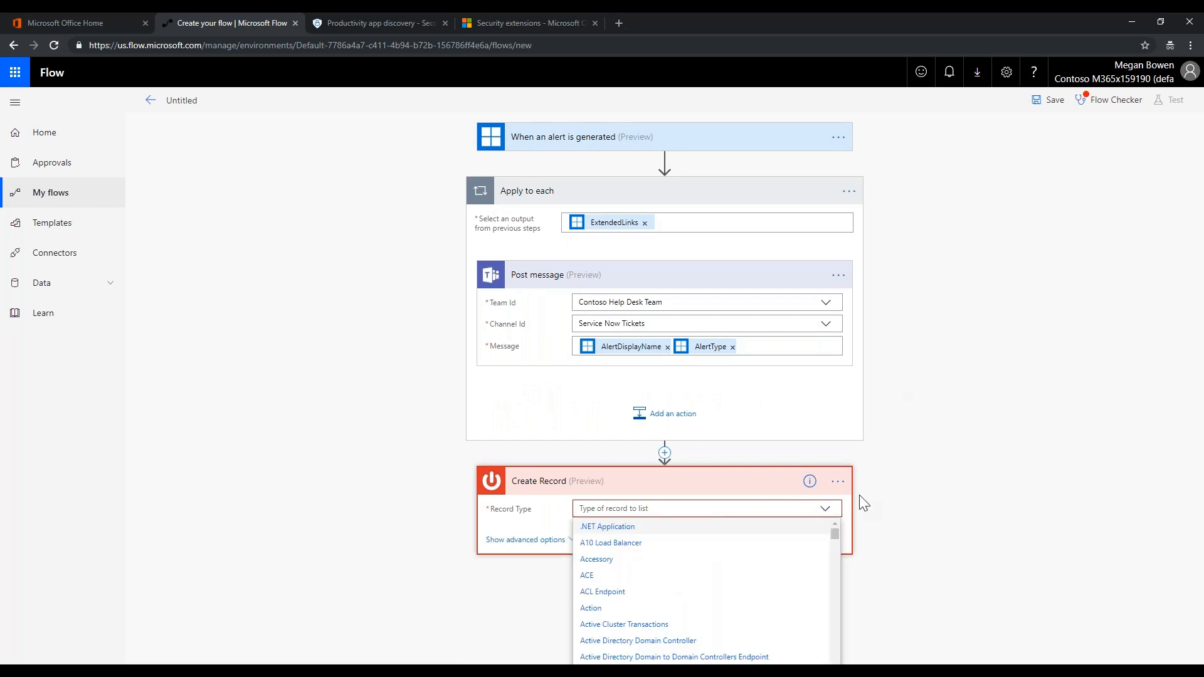
{"action": "left_click_drag", "start_coordinate": [837, 532], "coordinate": [832, 628]}
{"action": "scroll", "coordinate": [759, 618], "scroll_direction": "down", "scroll_amount": 8}
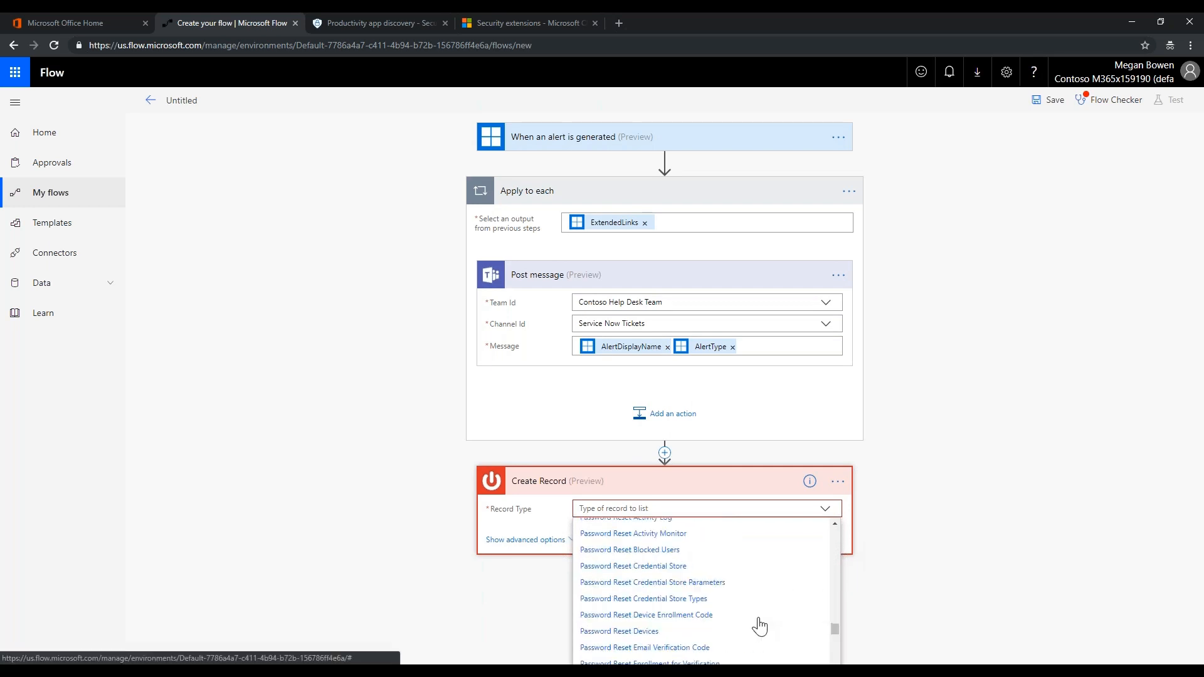
{"action": "scroll", "coordinate": [762, 626], "scroll_direction": "up", "scroll_amount": 3}
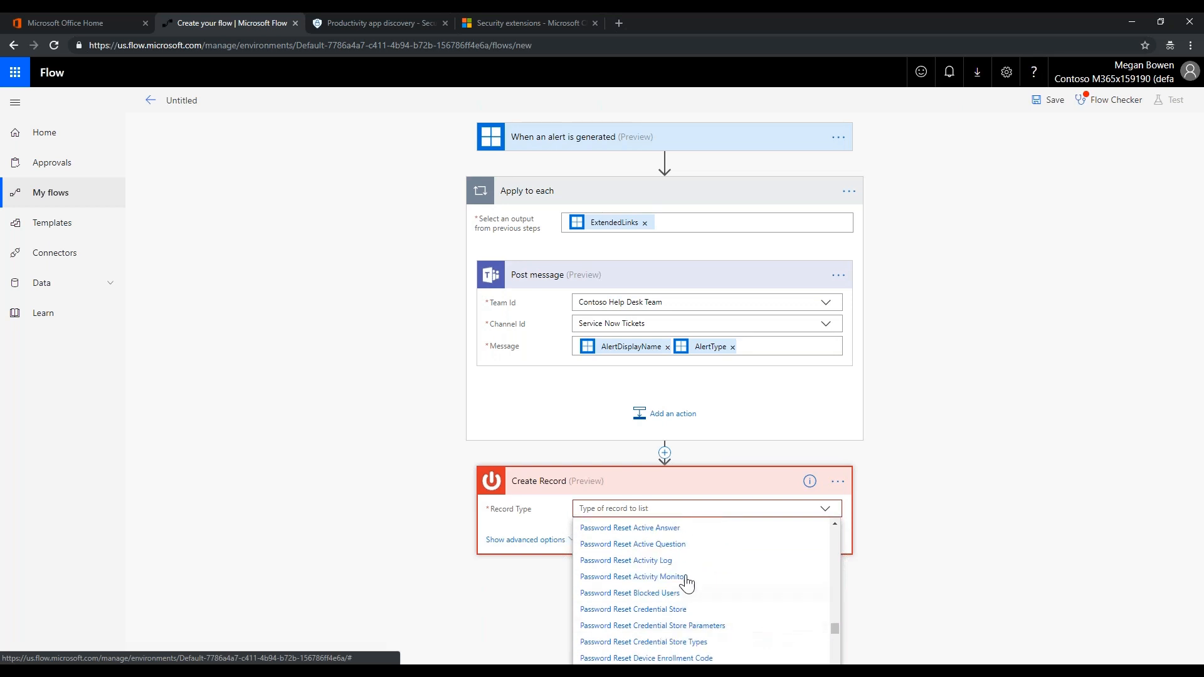
{"action": "scroll", "coordinate": [664, 596], "scroll_direction": "down", "scroll_amount": 4}
{"action": "scroll", "coordinate": [666, 597], "scroll_direction": "down", "scroll_amount": 5}
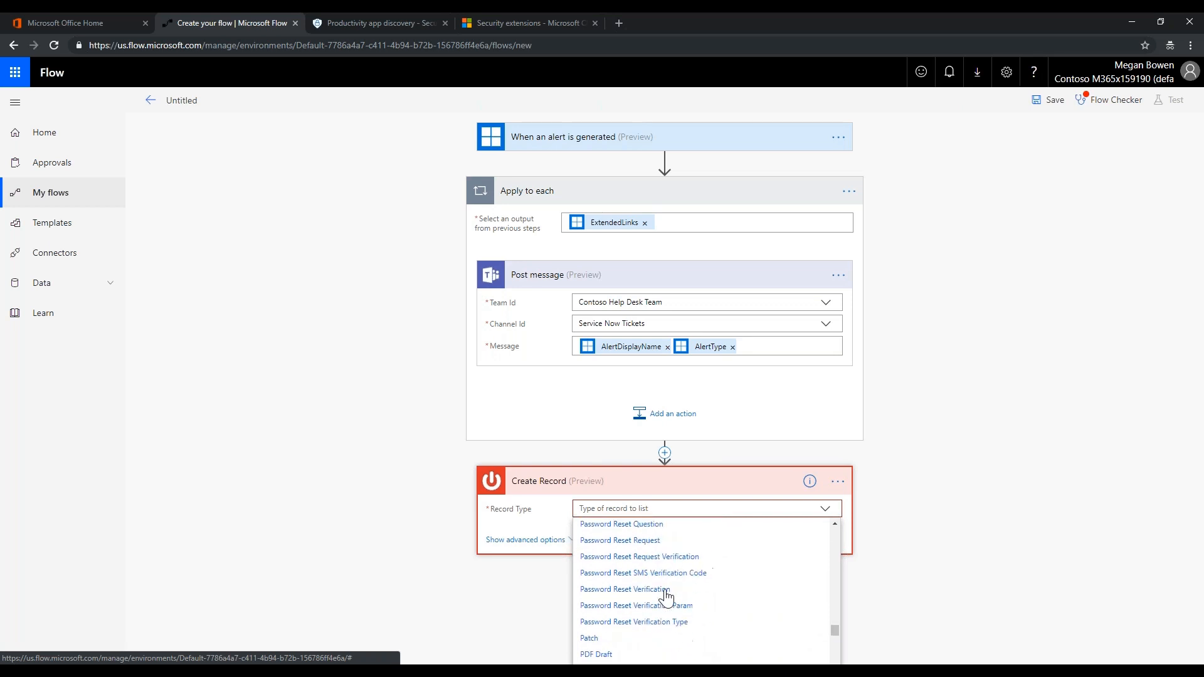
{"action": "left_click", "coordinate": [649, 541]}
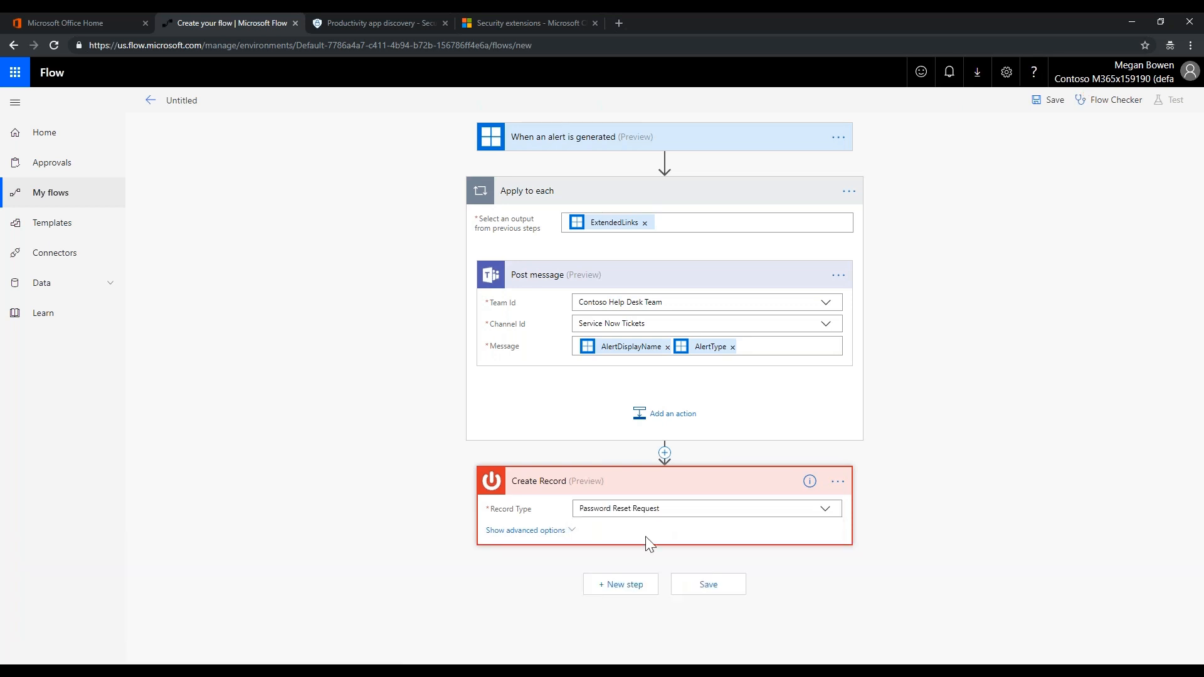
Review the record's Created and User fields, leaving them empty
{"action": "scroll", "coordinate": [397, 478], "scroll_direction": "down", "scroll_amount": 4}
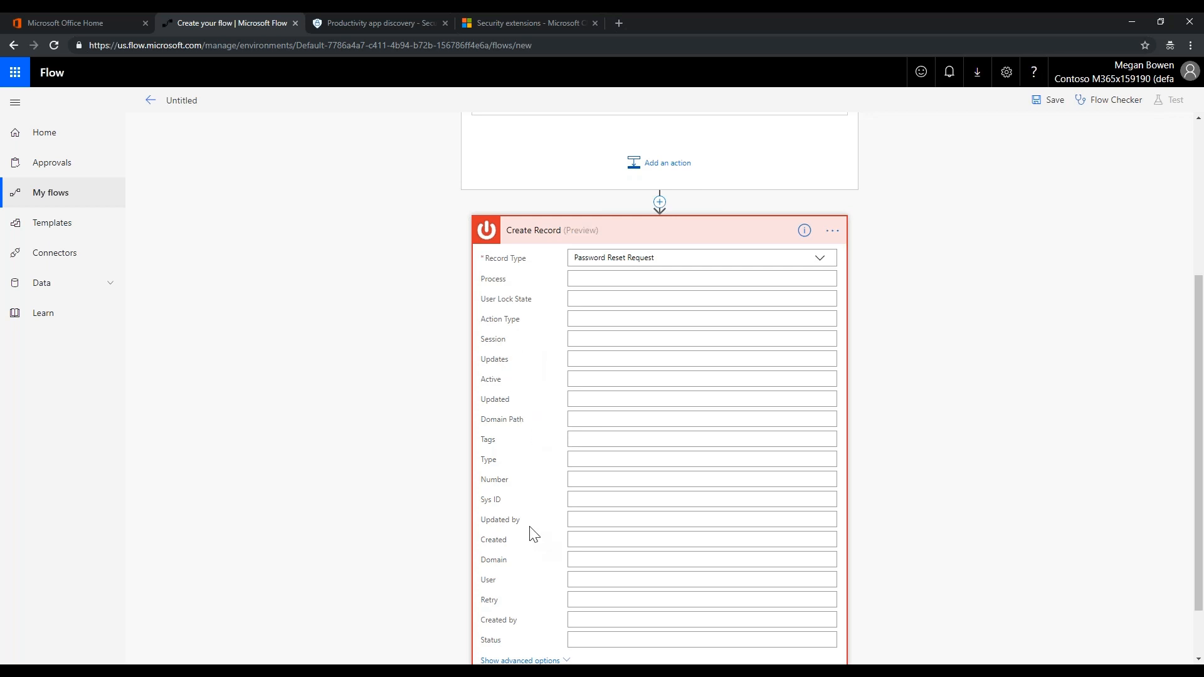
{"action": "scroll", "coordinate": [530, 532], "scroll_direction": "down", "scroll_amount": 1}
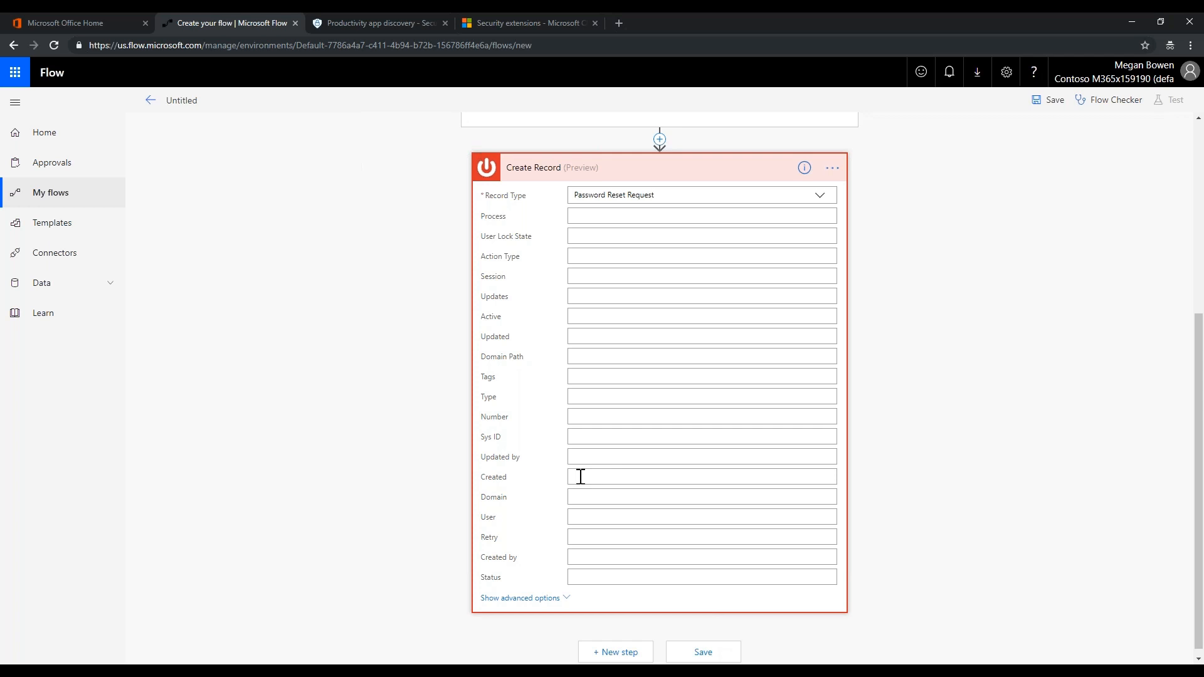
{"action": "left_click", "coordinate": [581, 477]}
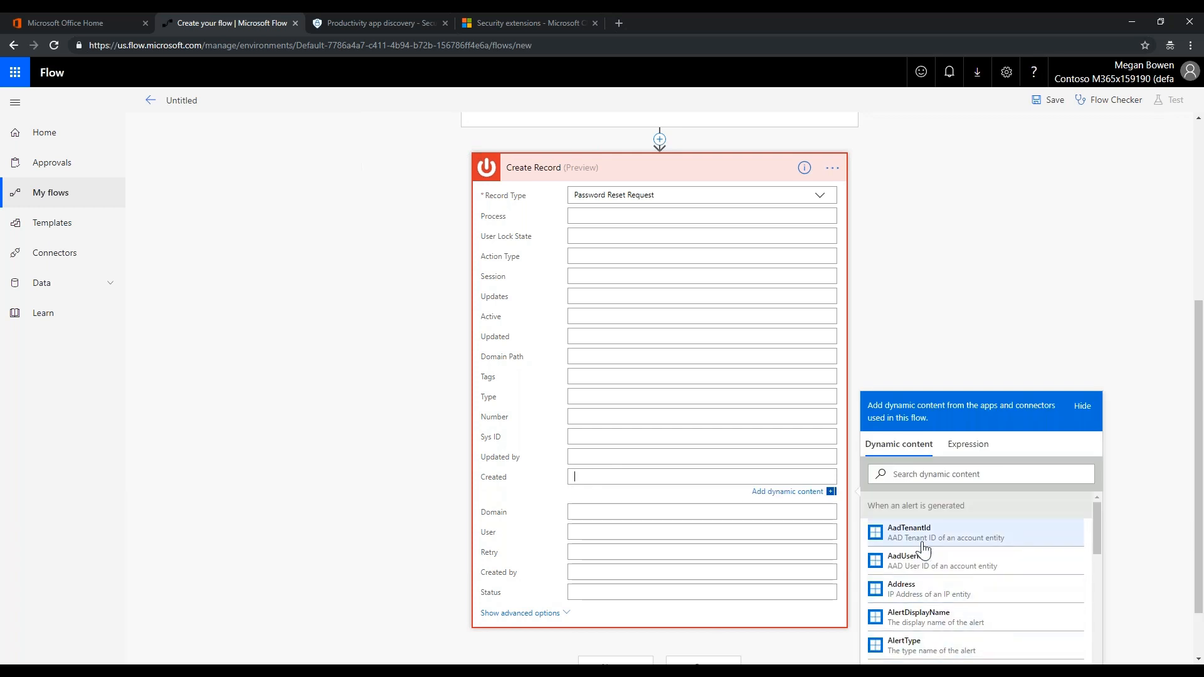
{"action": "left_click", "coordinate": [500, 492]}
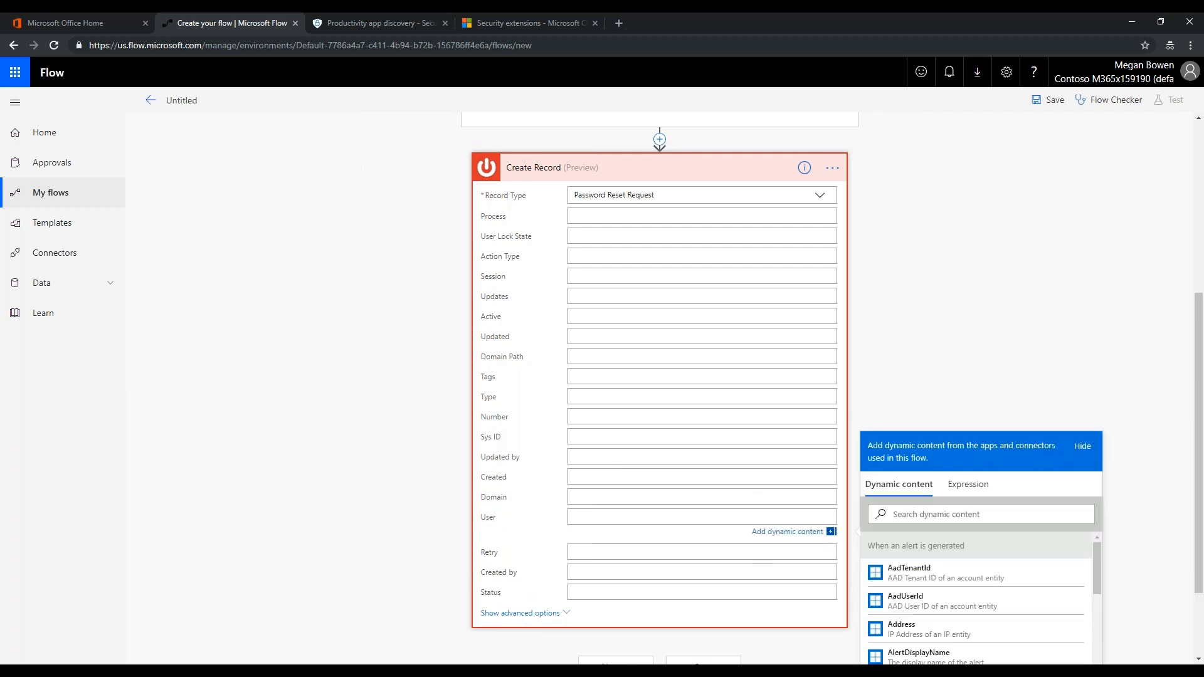
{"action": "left_click", "coordinate": [451, 480]}
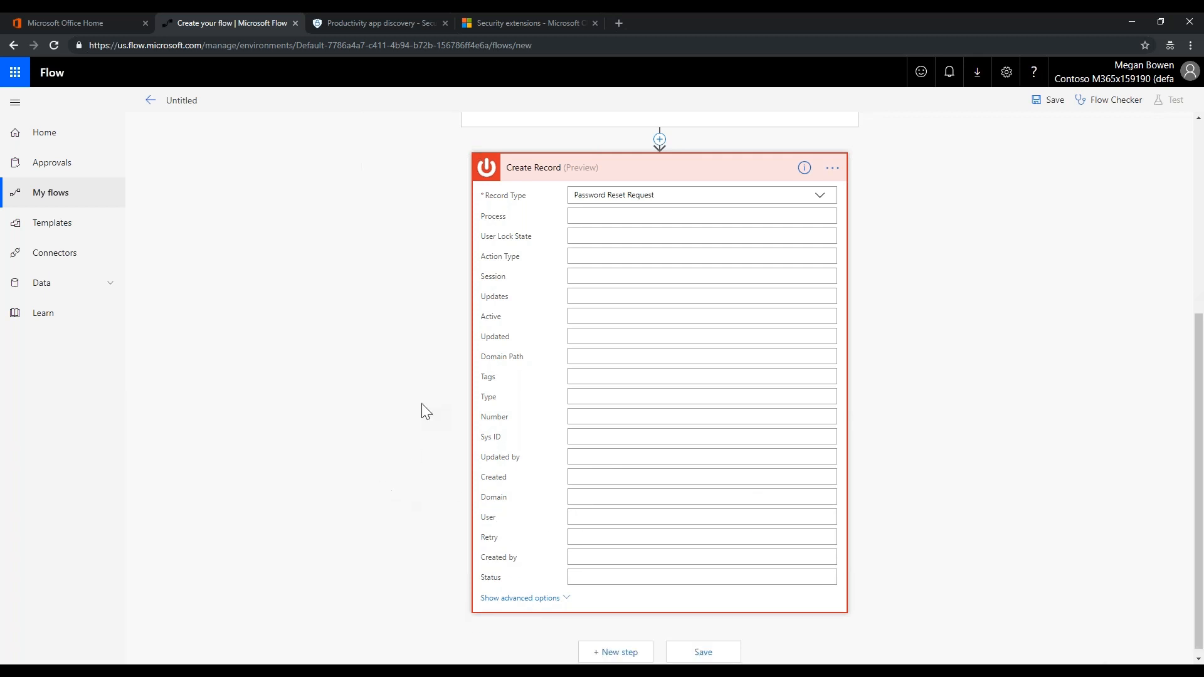
Add an Office 365 Outlook Send an email step addressed to the suggested colleague
{"action": "left_click", "coordinate": [704, 174]}
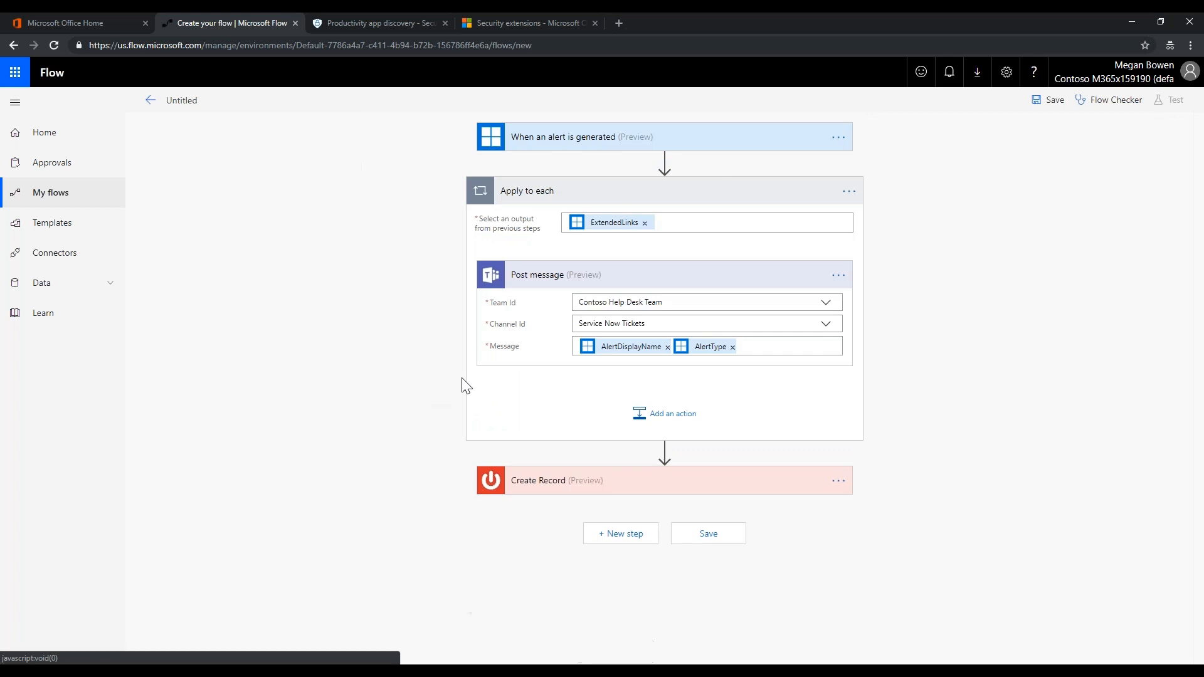
{"action": "left_click", "coordinate": [623, 538]}
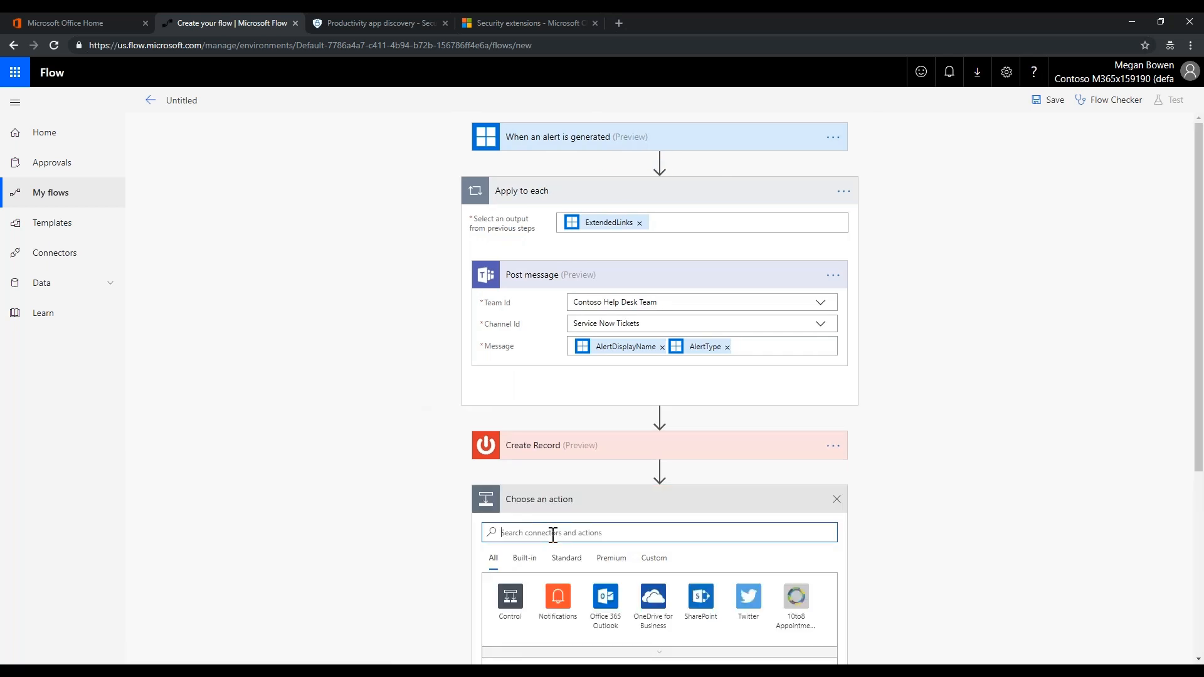
{"action": "type", "text": "outlook"}
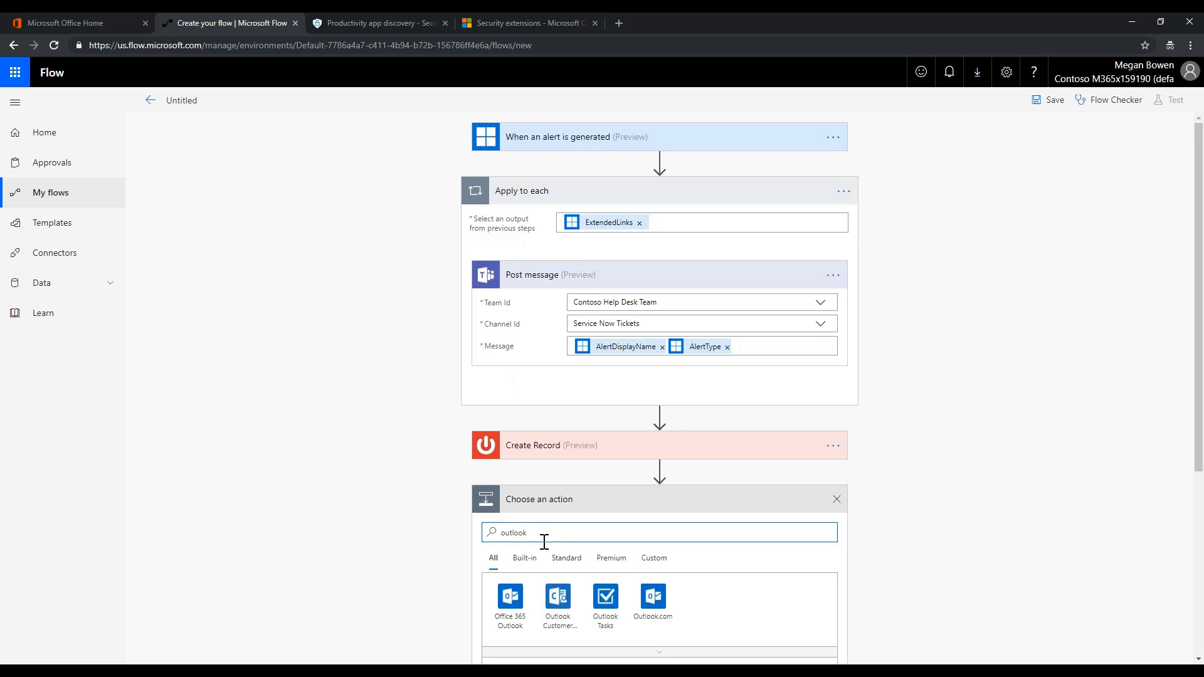
{"action": "left_click", "coordinate": [510, 596]}
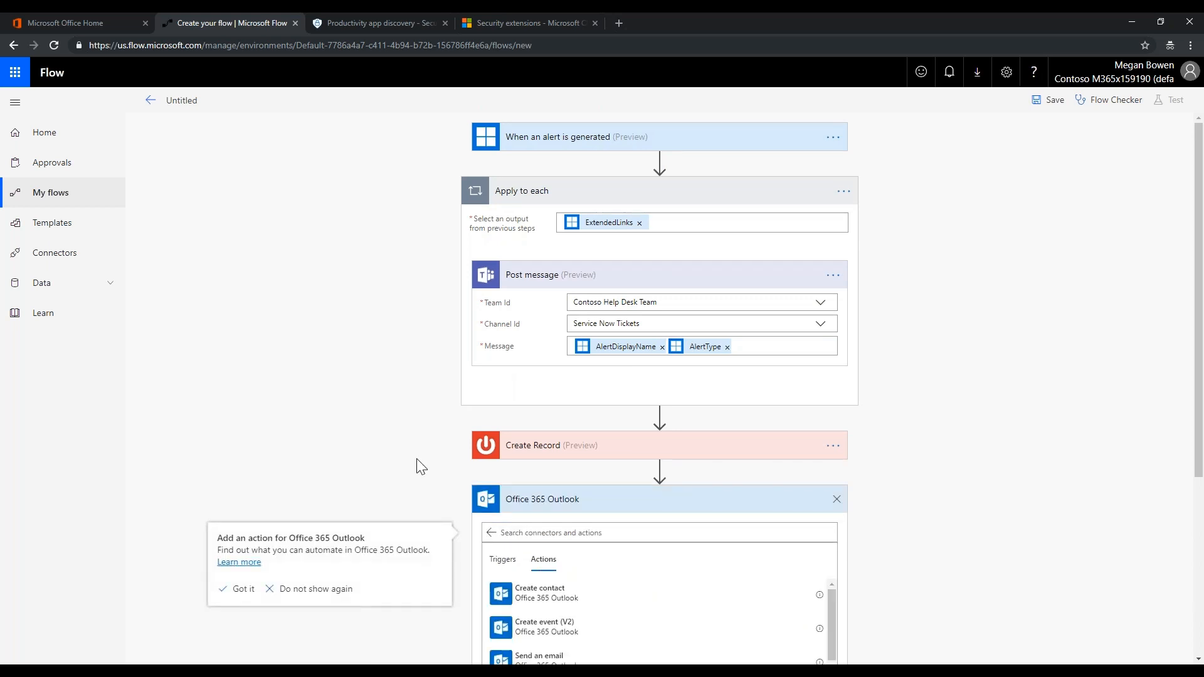
{"action": "scroll", "coordinate": [416, 458], "scroll_direction": "down", "scroll_amount": 4}
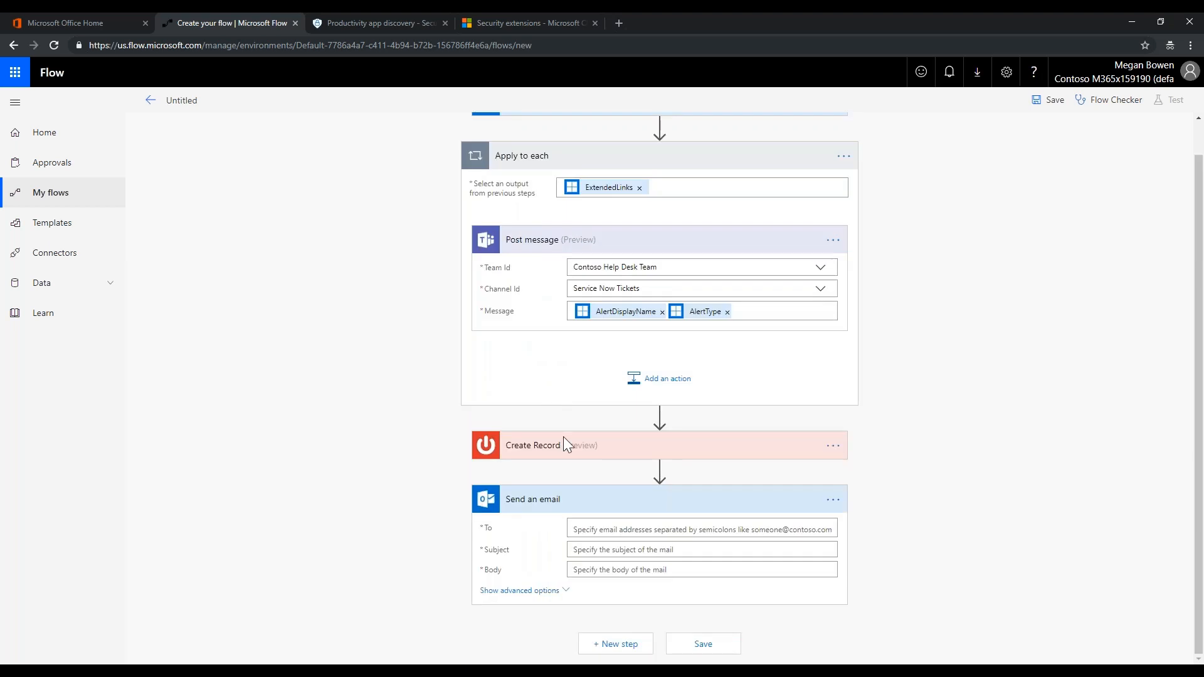
{"action": "left_click", "coordinate": [597, 529]}
{"action": "type", "text": "sara"}
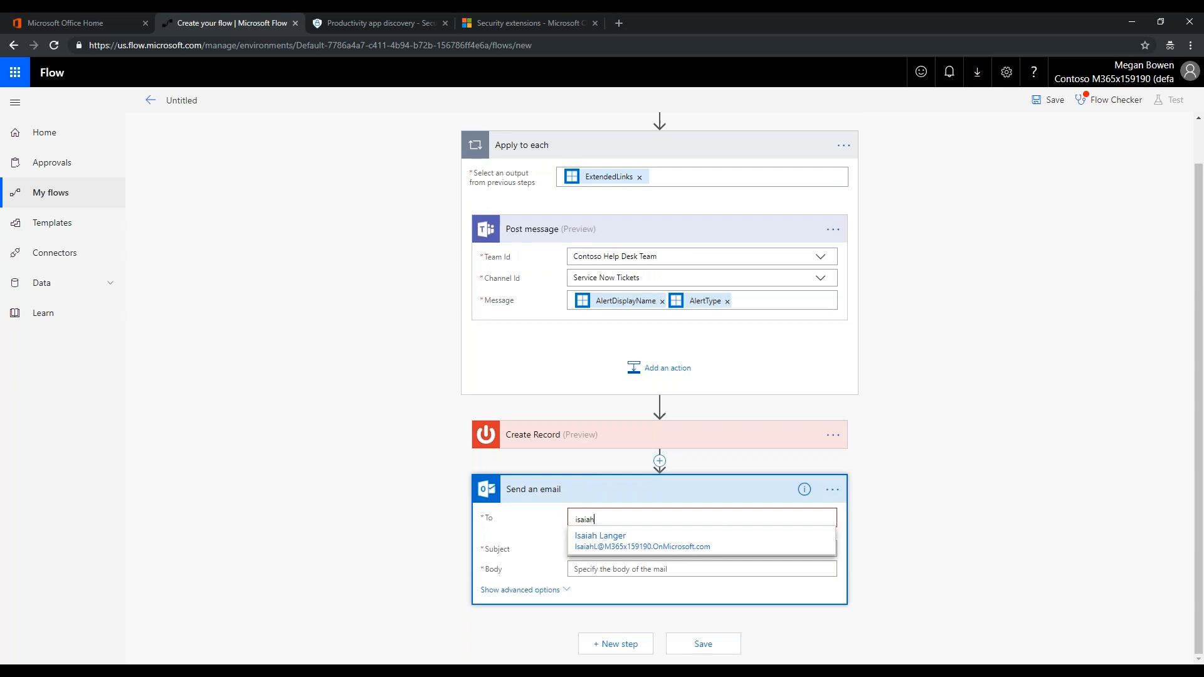
{"action": "left_click", "coordinate": [594, 540]}
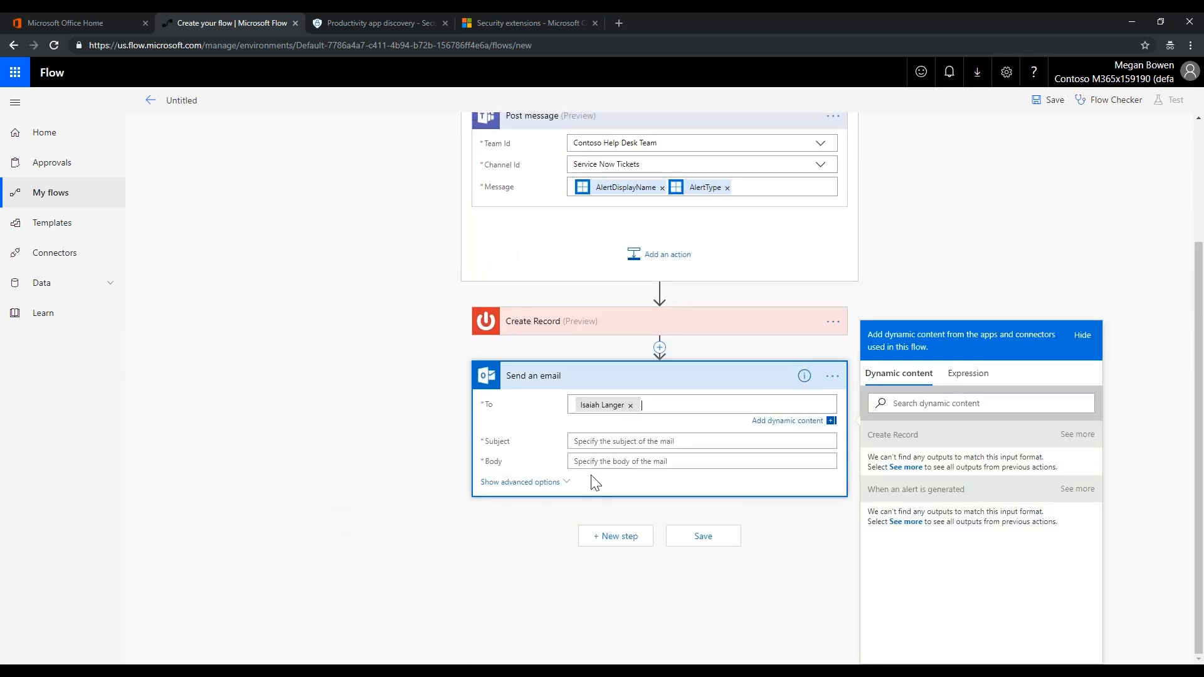
Set the email subject to the record's Created value
{"action": "left_click", "coordinate": [597, 441]}
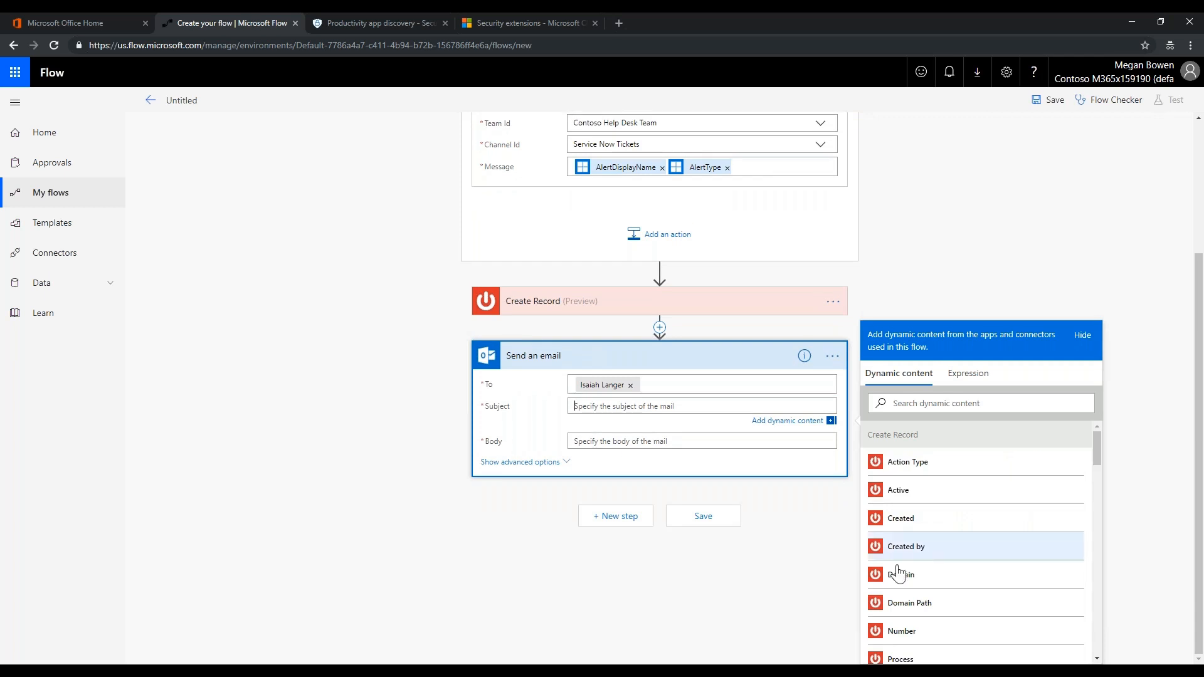
{"action": "scroll", "coordinate": [929, 590], "scroll_direction": "down", "scroll_amount": 2}
{"action": "scroll", "coordinate": [929, 590], "scroll_direction": "down", "scroll_amount": 1}
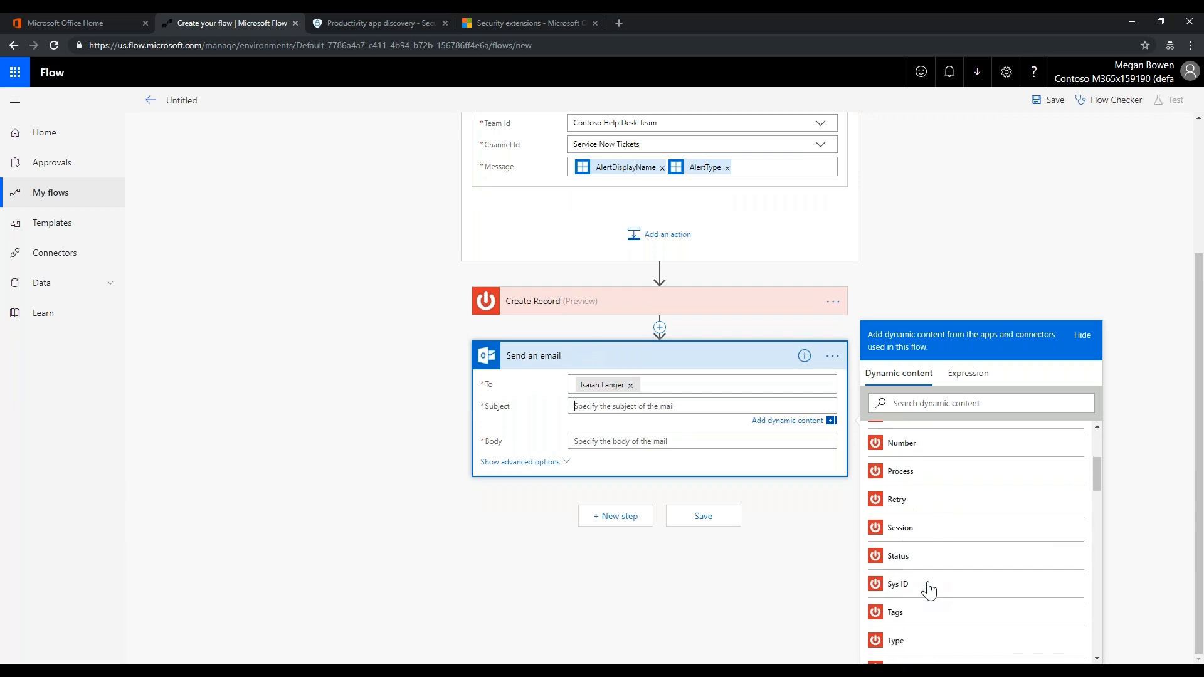
{"action": "scroll", "coordinate": [922, 564], "scroll_direction": "down", "scroll_amount": 2}
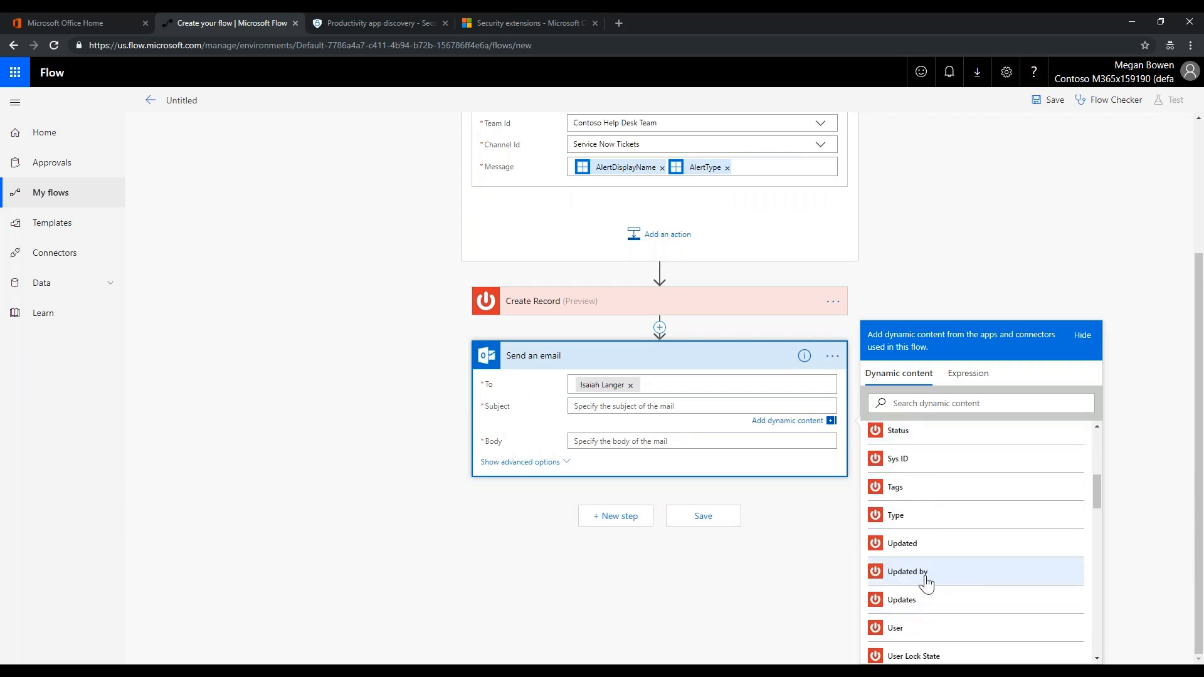
{"action": "scroll", "coordinate": [919, 589], "scroll_direction": "down", "scroll_amount": 1}
{"action": "scroll", "coordinate": [928, 585], "scroll_direction": "up", "scroll_amount": 6}
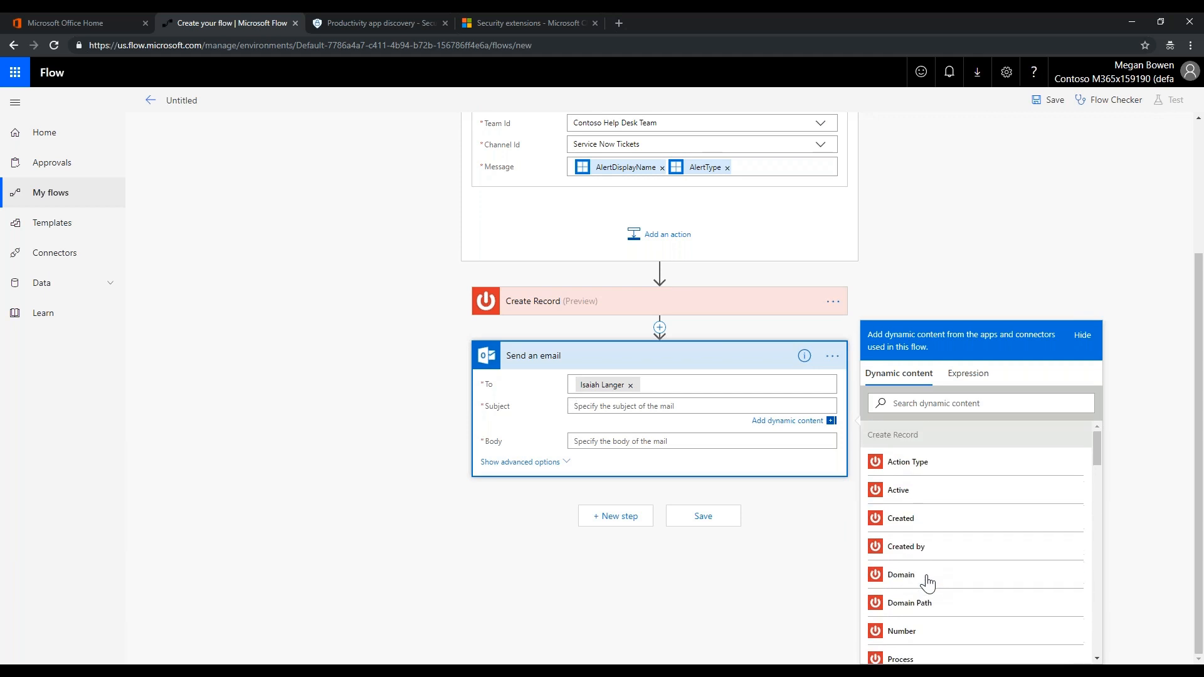
{"action": "left_click", "coordinate": [901, 519]}
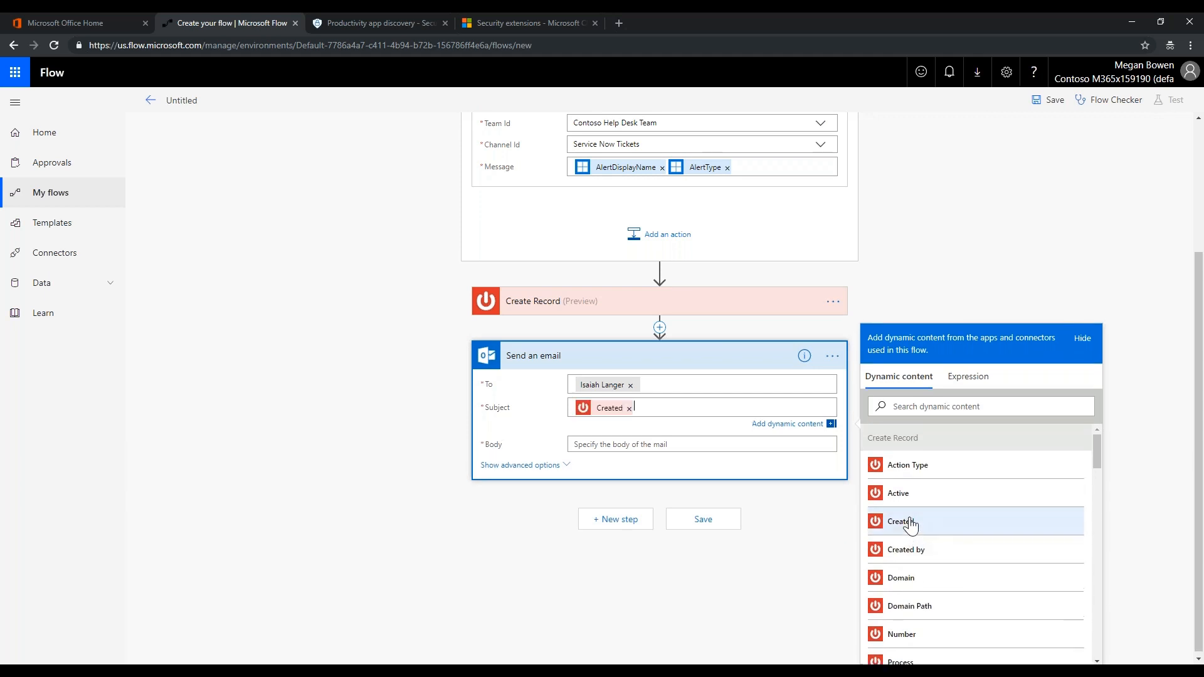
Fill the email body with the record's Created by and Status values
{"action": "left_click", "coordinate": [585, 445]}
{"action": "scroll", "coordinate": [973, 559], "scroll_direction": "down", "scroll_amount": 2}
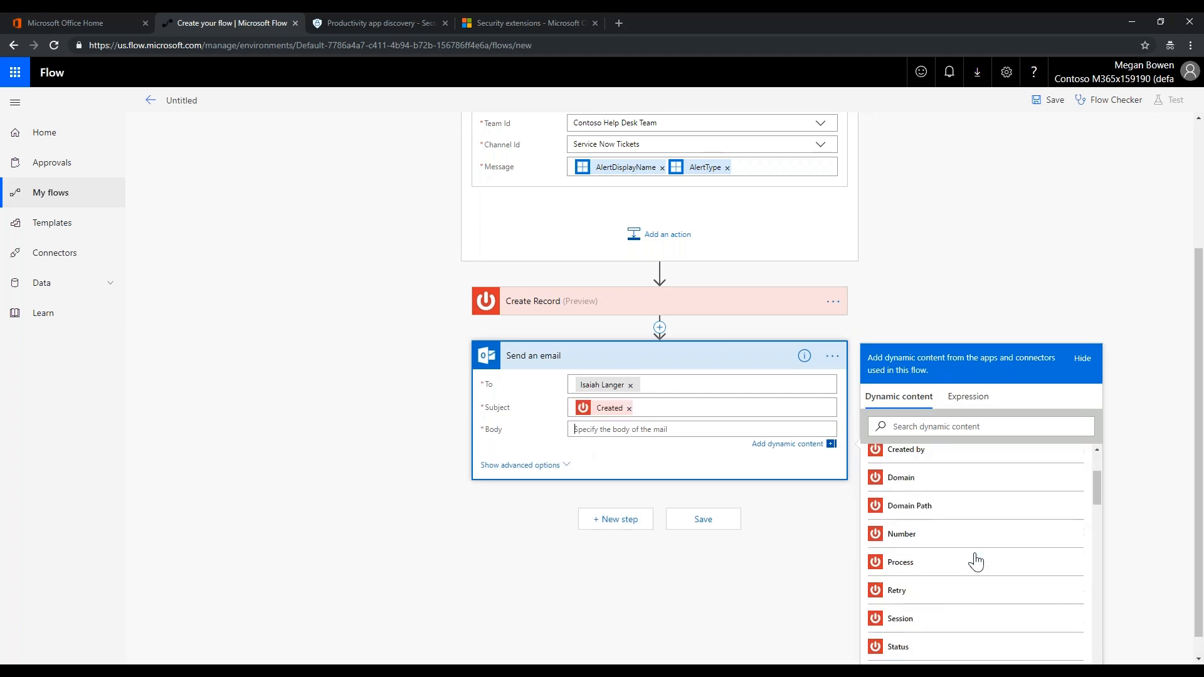
{"action": "left_click", "coordinate": [929, 455]}
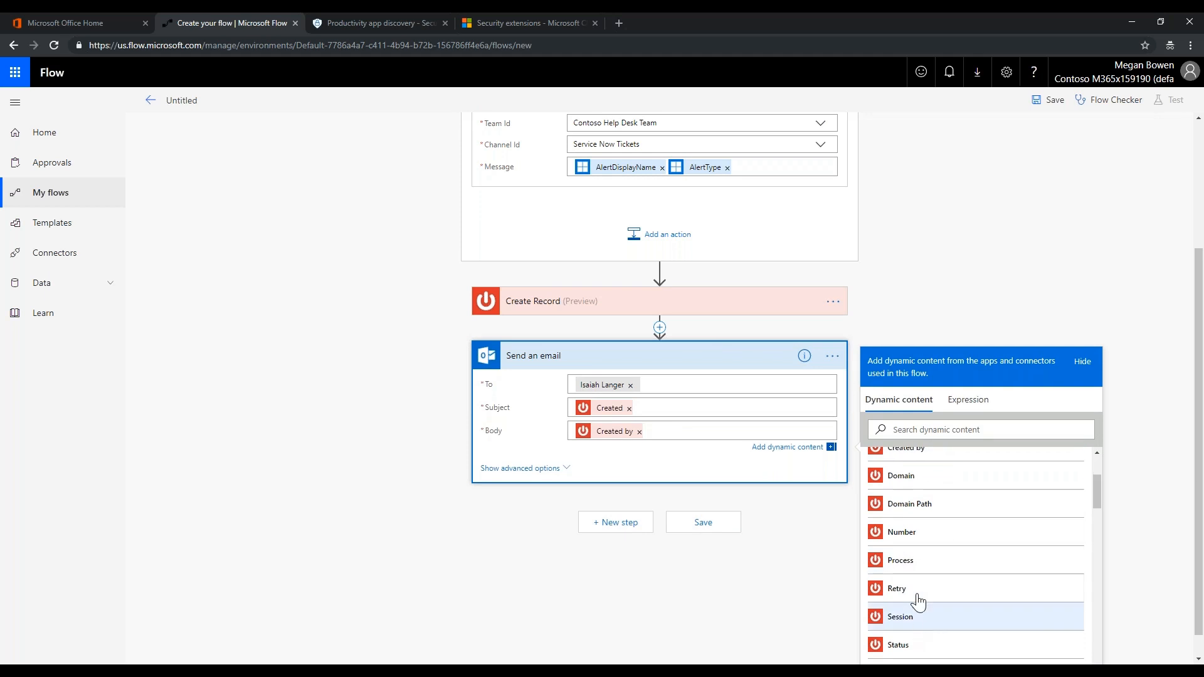
{"action": "left_click", "coordinate": [910, 648]}
{"action": "left_click", "coordinate": [697, 573]}
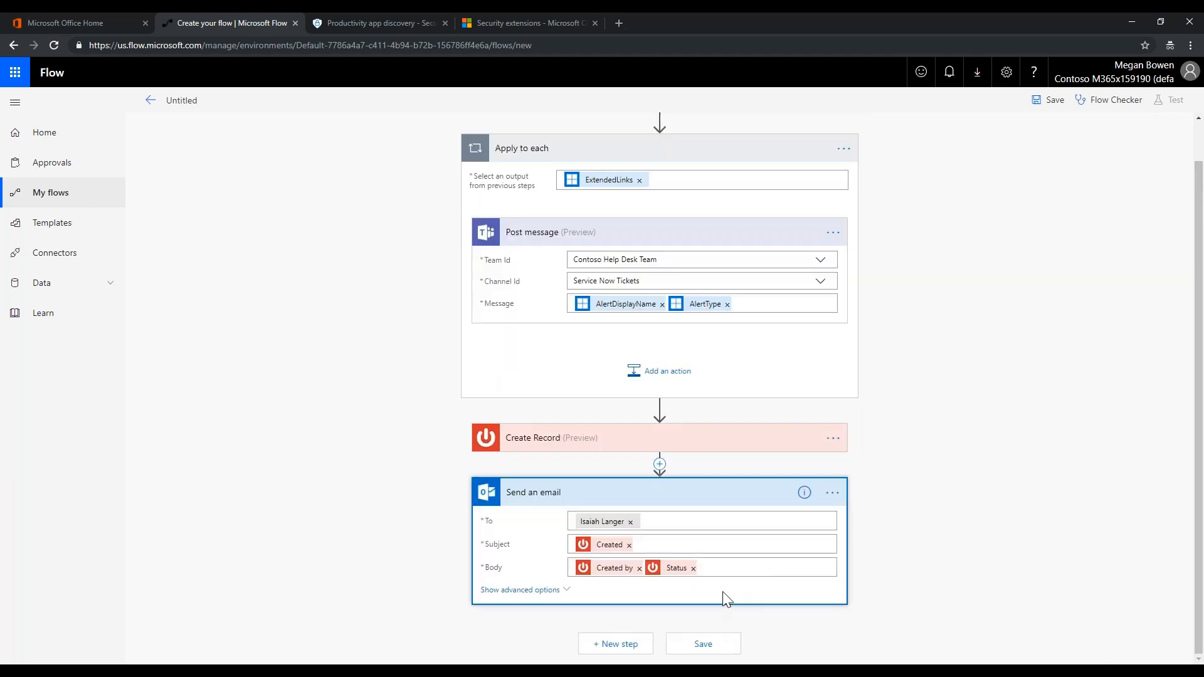
Save the flow under the title 'ServiceNow Ticket'
{"action": "left_click", "coordinate": [700, 648]}
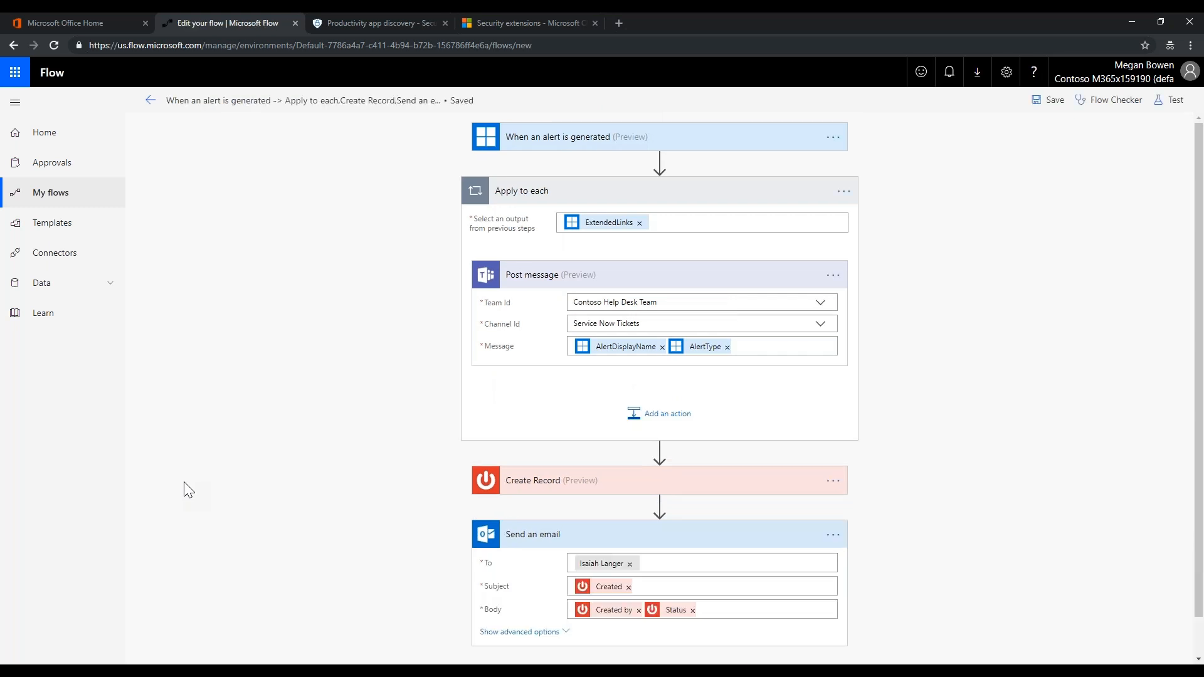
{"action": "right_click", "coordinate": [216, 98]}
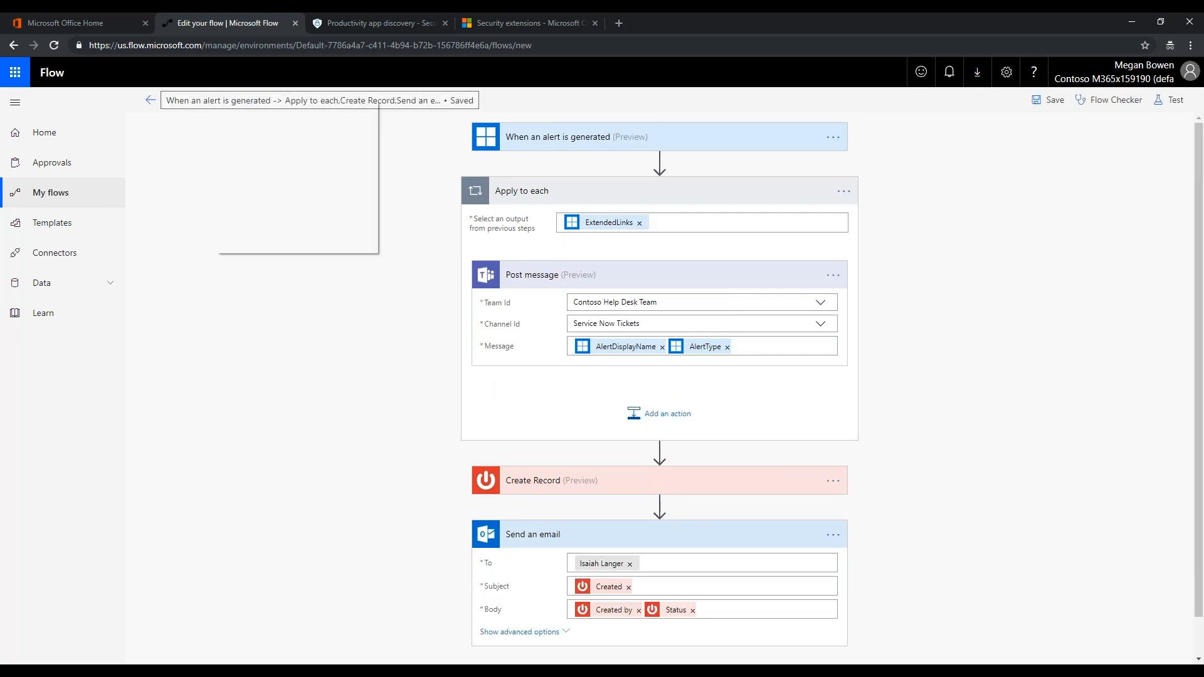
{"action": "left_click", "coordinate": [213, 100]}
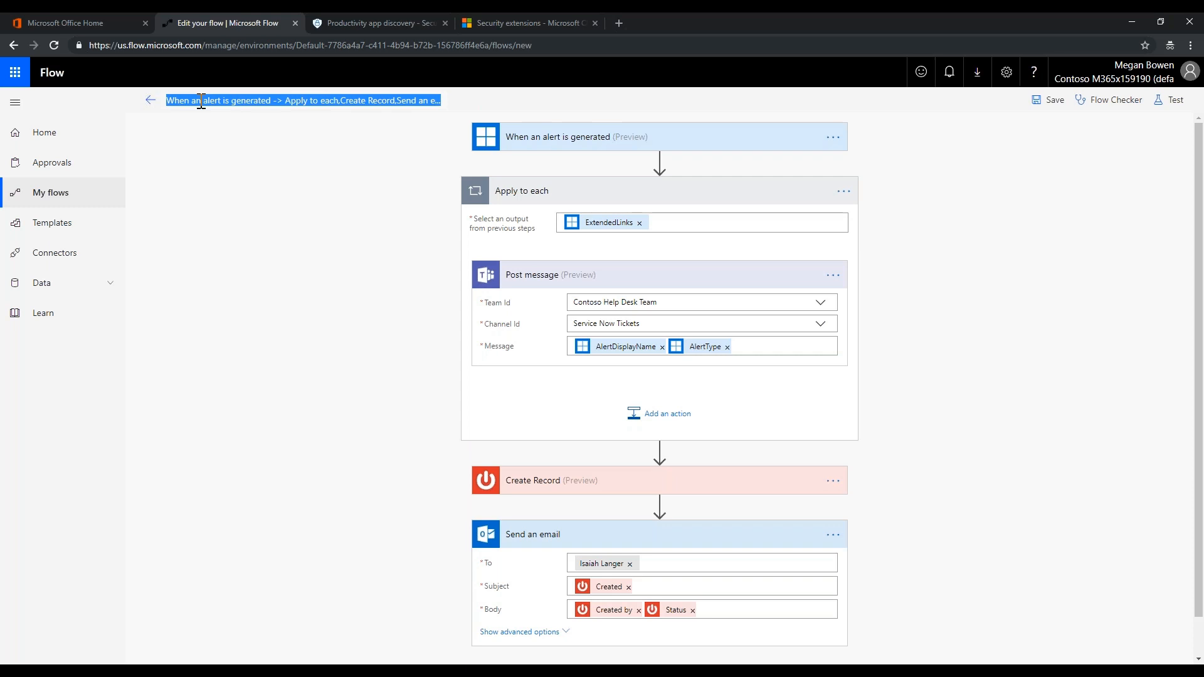
{"action": "type", "text": "ServiceNow Tick"}
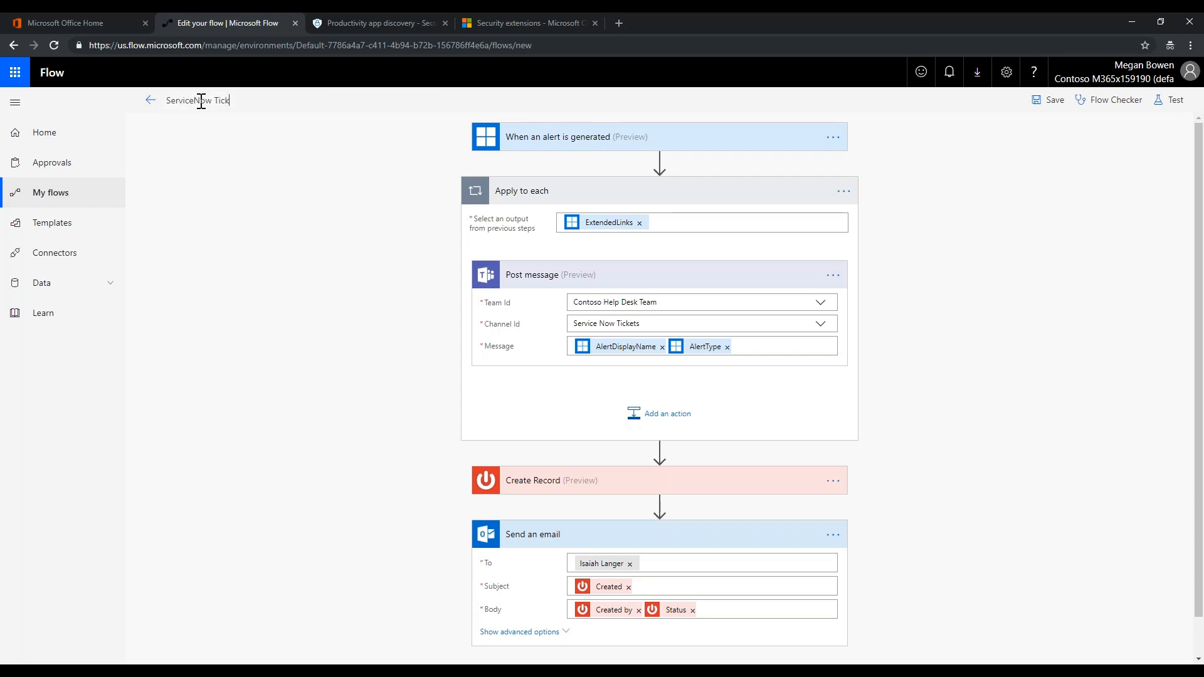
{"action": "type", "text": "et"}
{"action": "left_click", "coordinate": [1049, 100]}
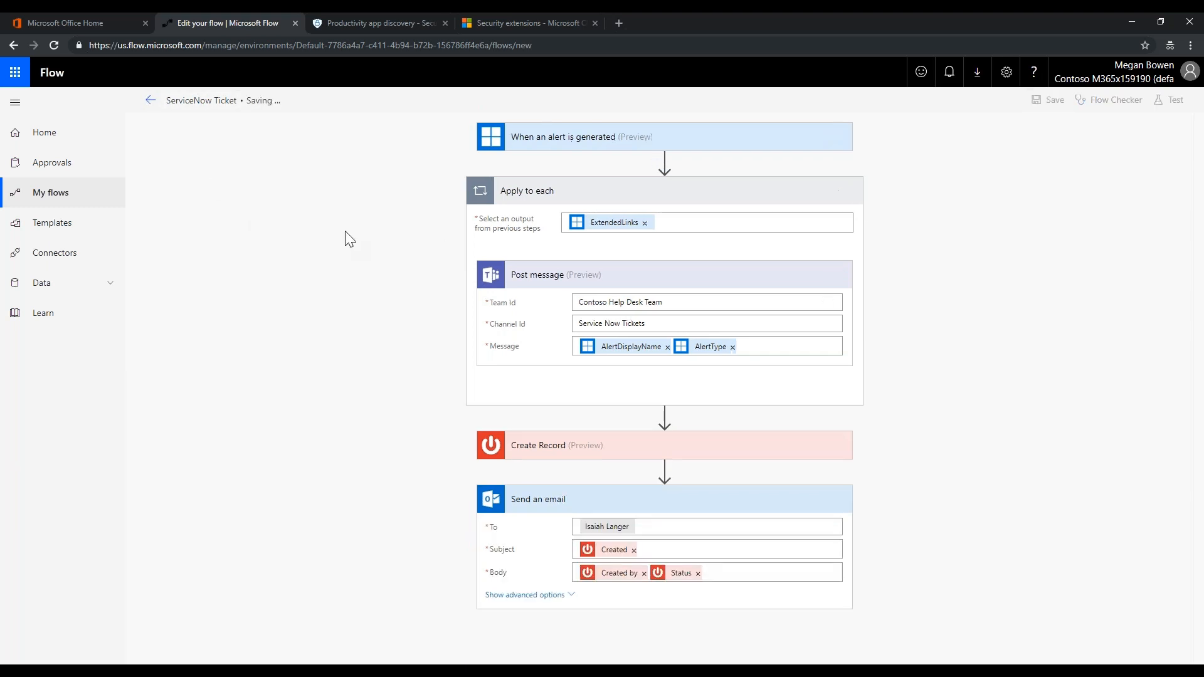
Exit the editor to My flows, then move to Cloud App Security
{"action": "left_click", "coordinate": [151, 101]}
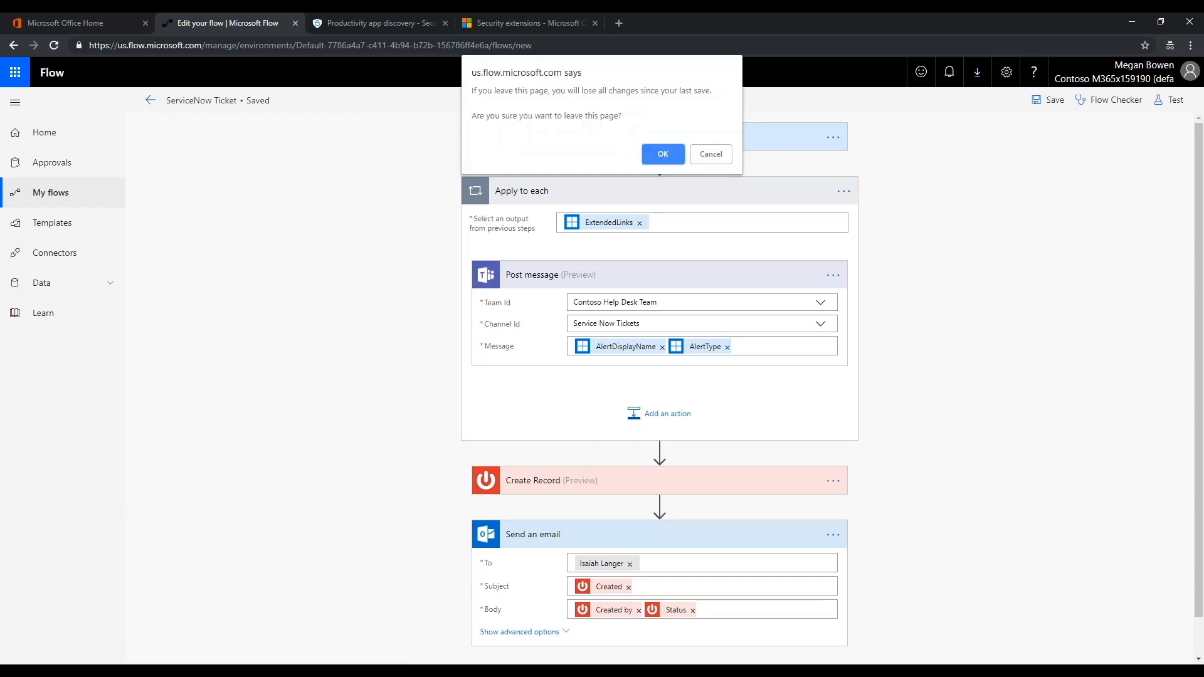
{"action": "left_click", "coordinate": [670, 154]}
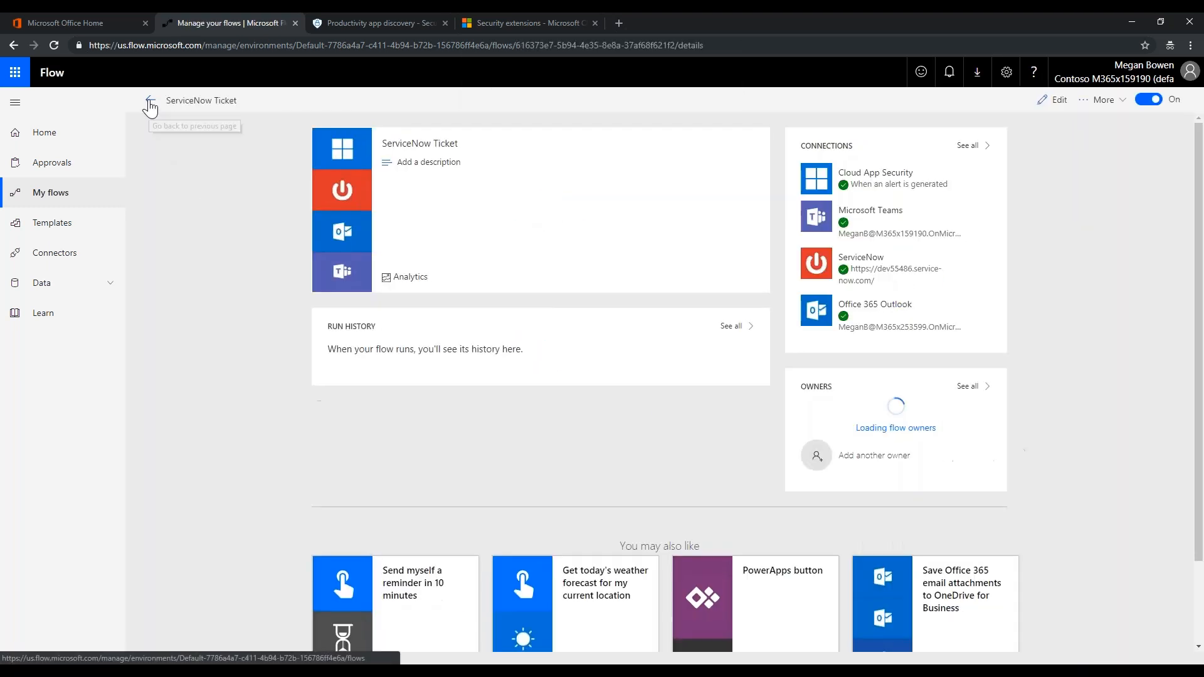
{"action": "left_click", "coordinate": [150, 100]}
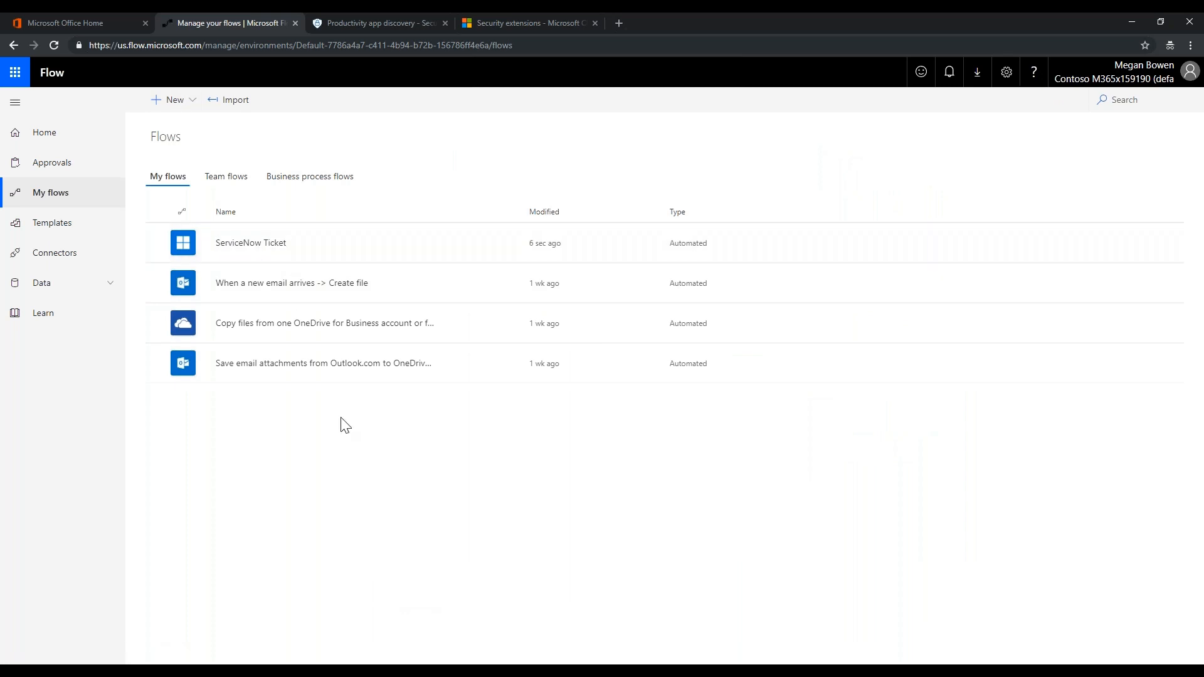
{"action": "left_click", "coordinate": [500, 24]}
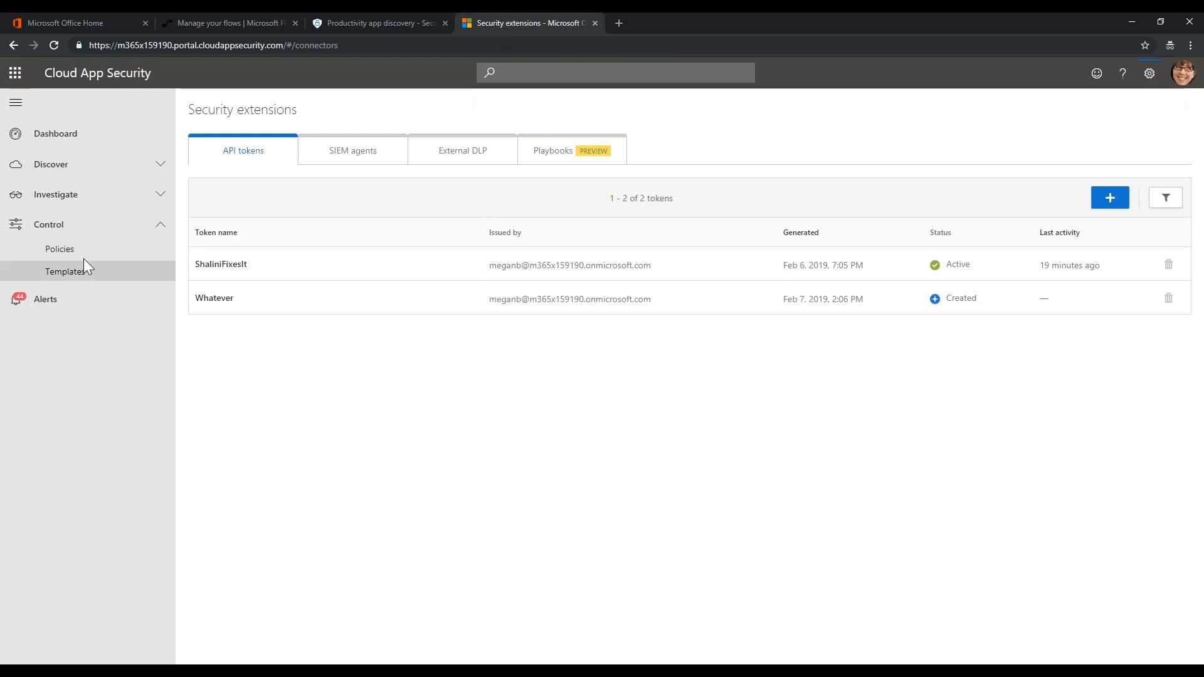
Open Policies and edit the Multiple failed login attempts anomaly policy
{"action": "left_click", "coordinate": [60, 250]}
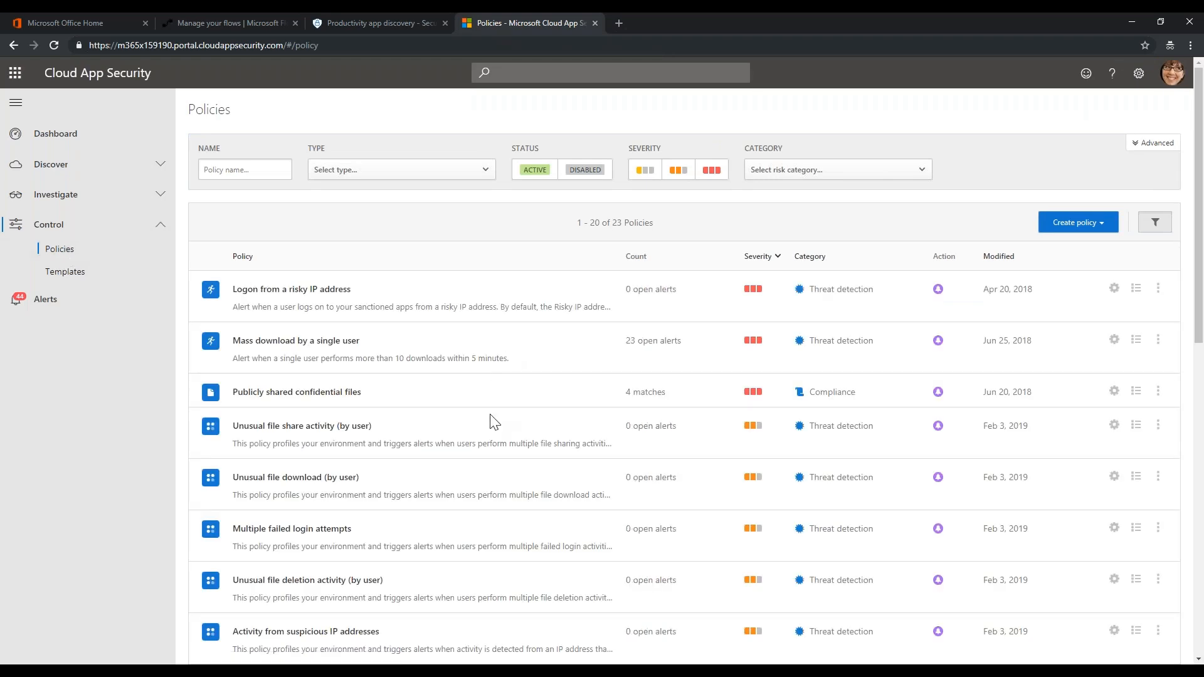
{"action": "scroll", "coordinate": [484, 424], "scroll_direction": "down", "scroll_amount": 1}
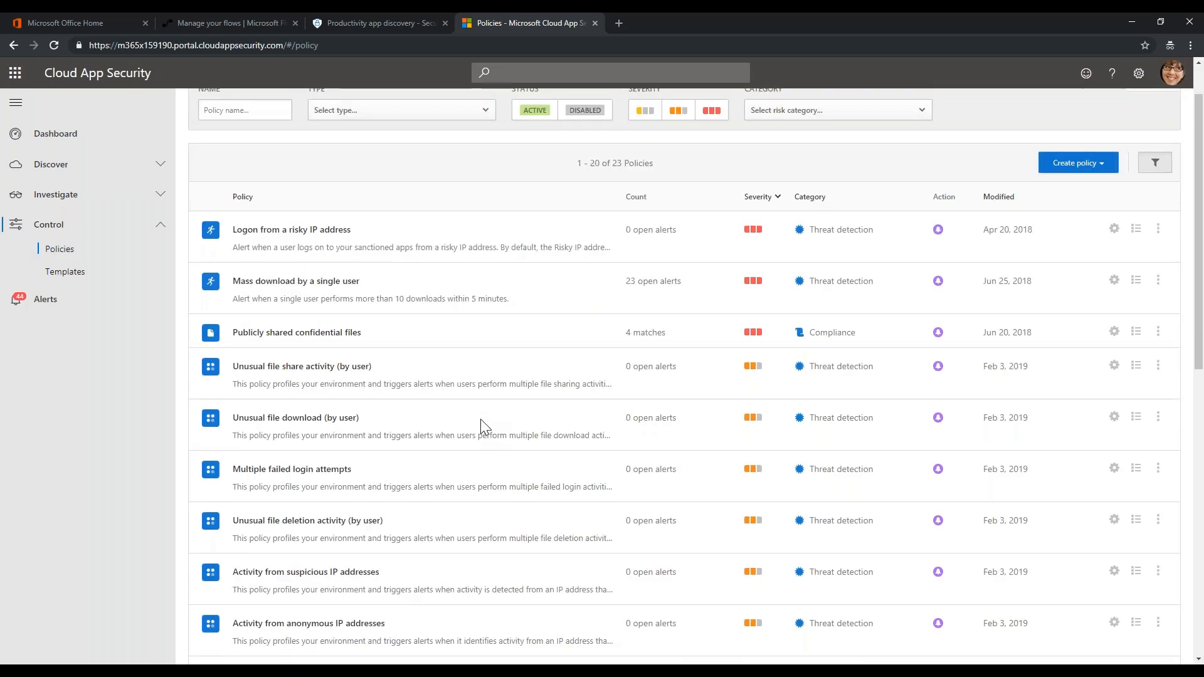
{"action": "left_click", "coordinate": [319, 467]}
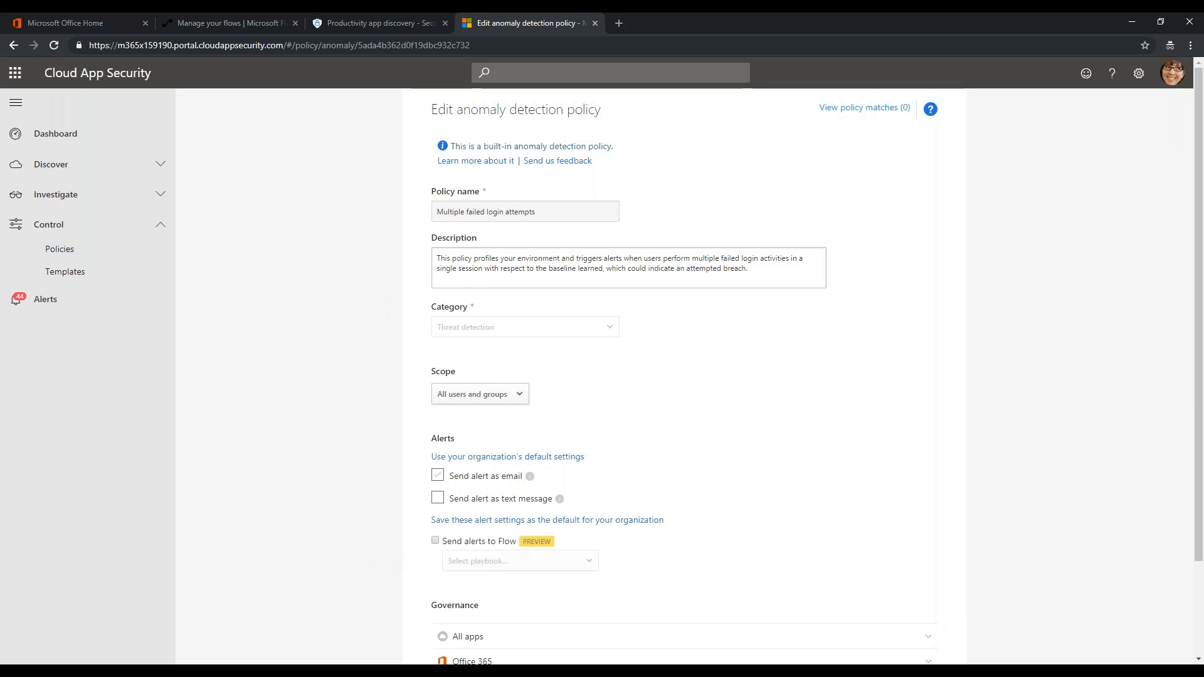
Send this policy's alerts to Flow using the ServiceNow Ticket playbook
{"action": "left_click", "coordinate": [437, 541]}
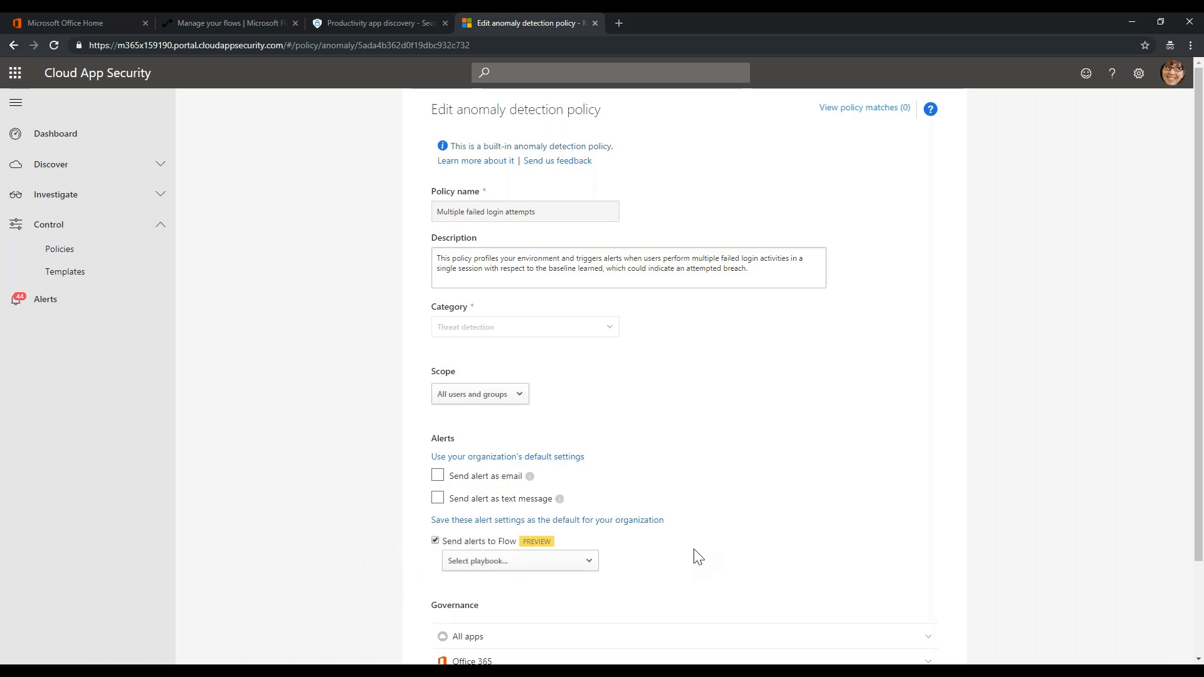
{"action": "scroll", "coordinate": [693, 557], "scroll_direction": "down", "scroll_amount": 1}
{"action": "left_click", "coordinate": [589, 501]}
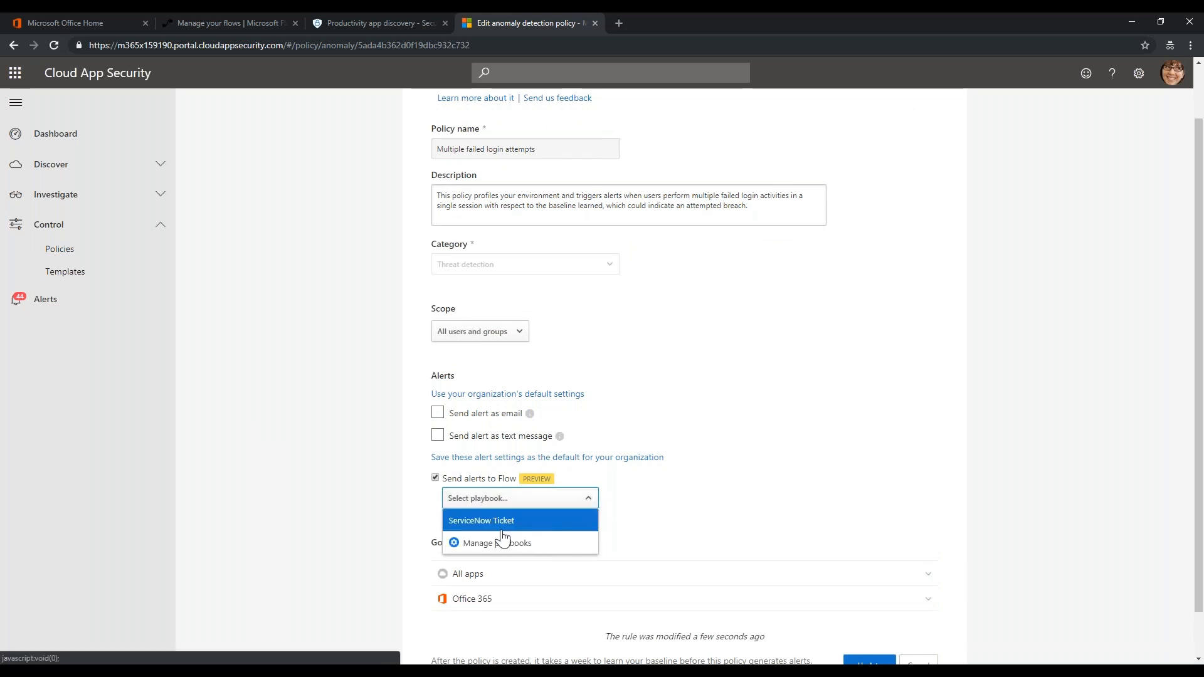
{"action": "left_click", "coordinate": [483, 522]}
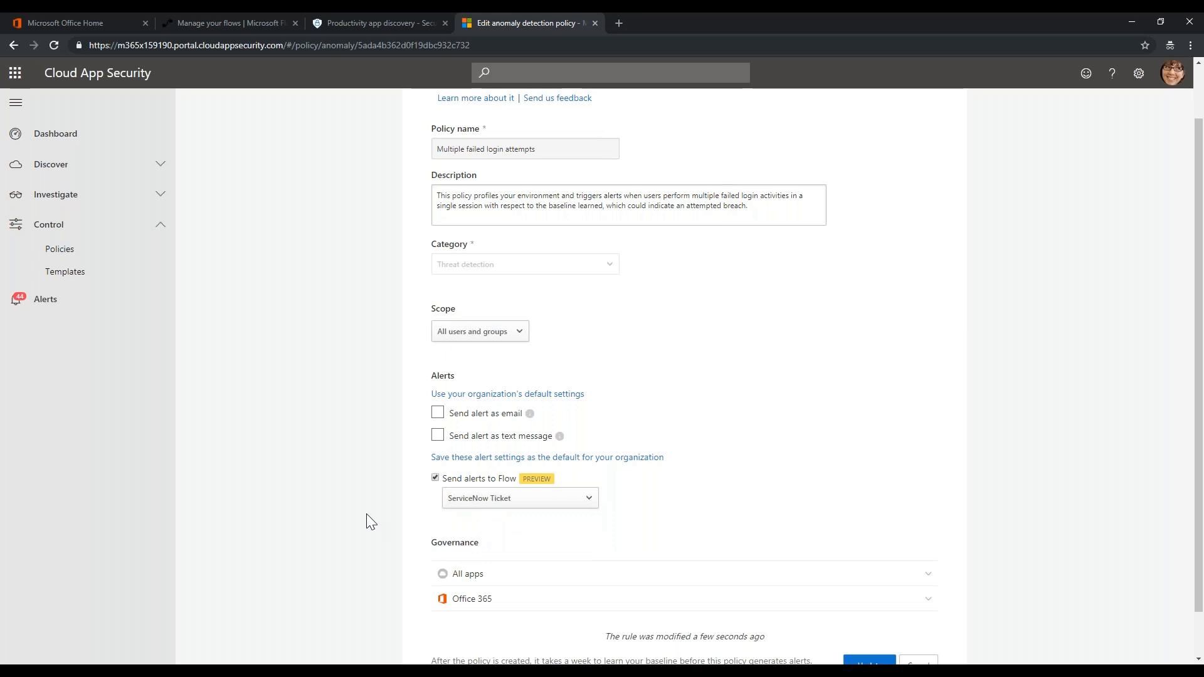
{"action": "scroll", "coordinate": [351, 504], "scroll_direction": "up", "scroll_amount": 1}
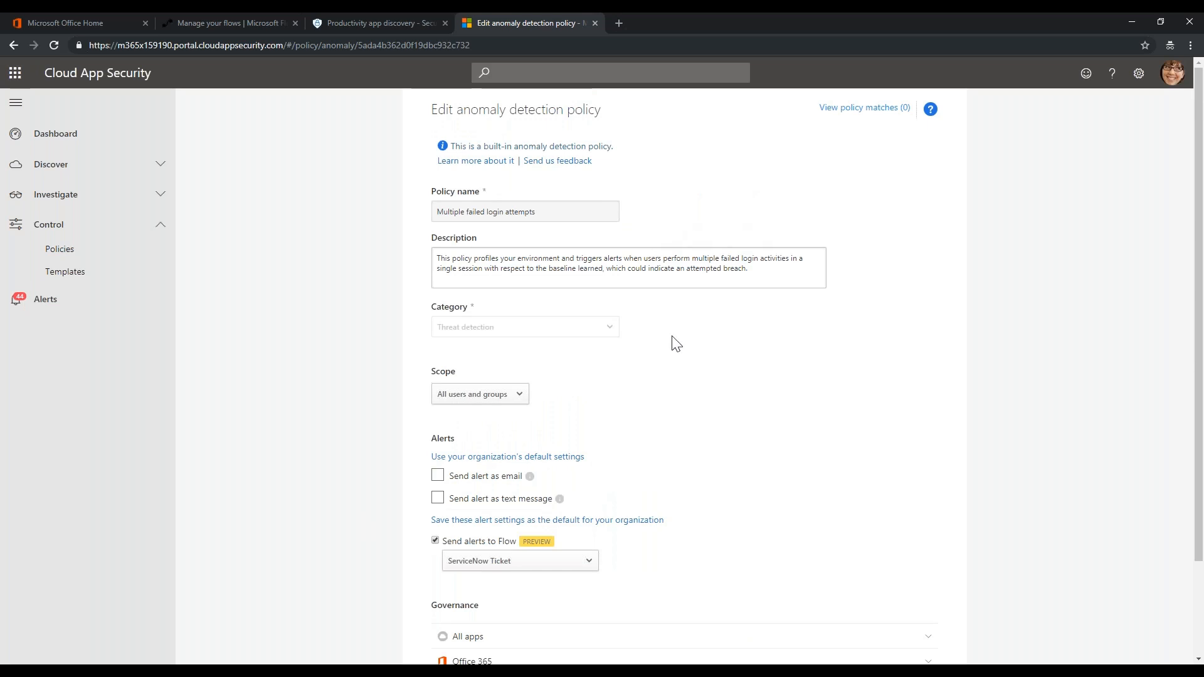
{"action": "left_click_drag", "start_coordinate": [535, 213], "coordinate": [434, 216]}
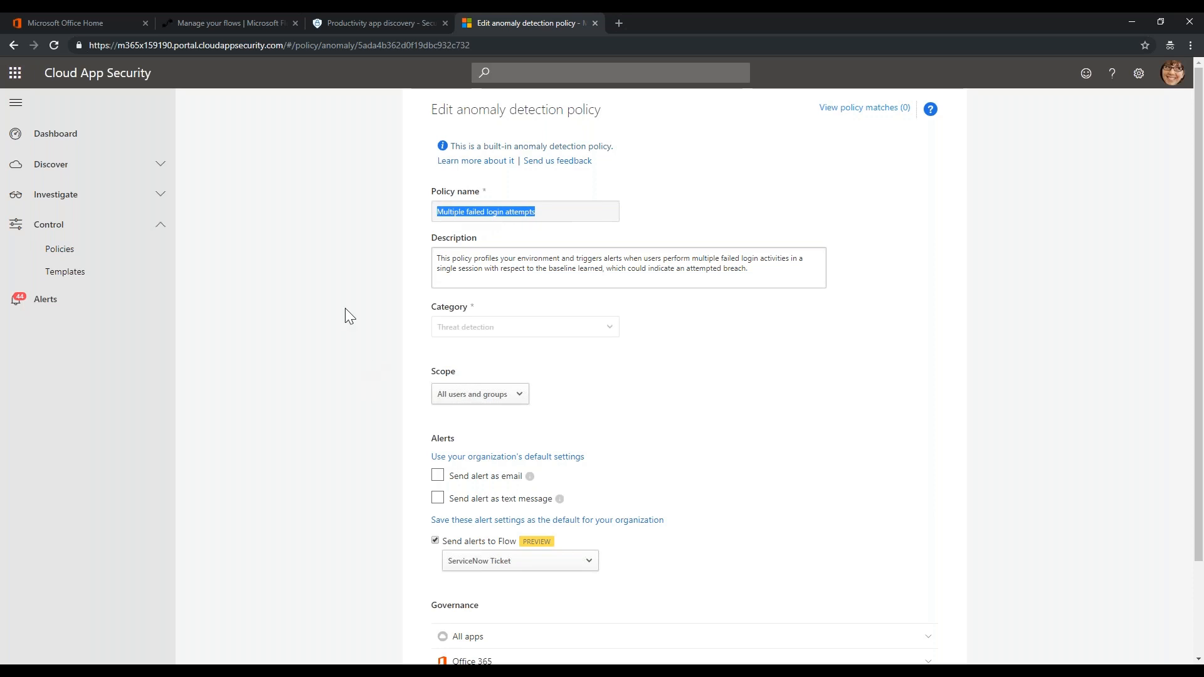
{"action": "scroll", "coordinate": [341, 436], "scroll_direction": "down", "scroll_amount": 2}
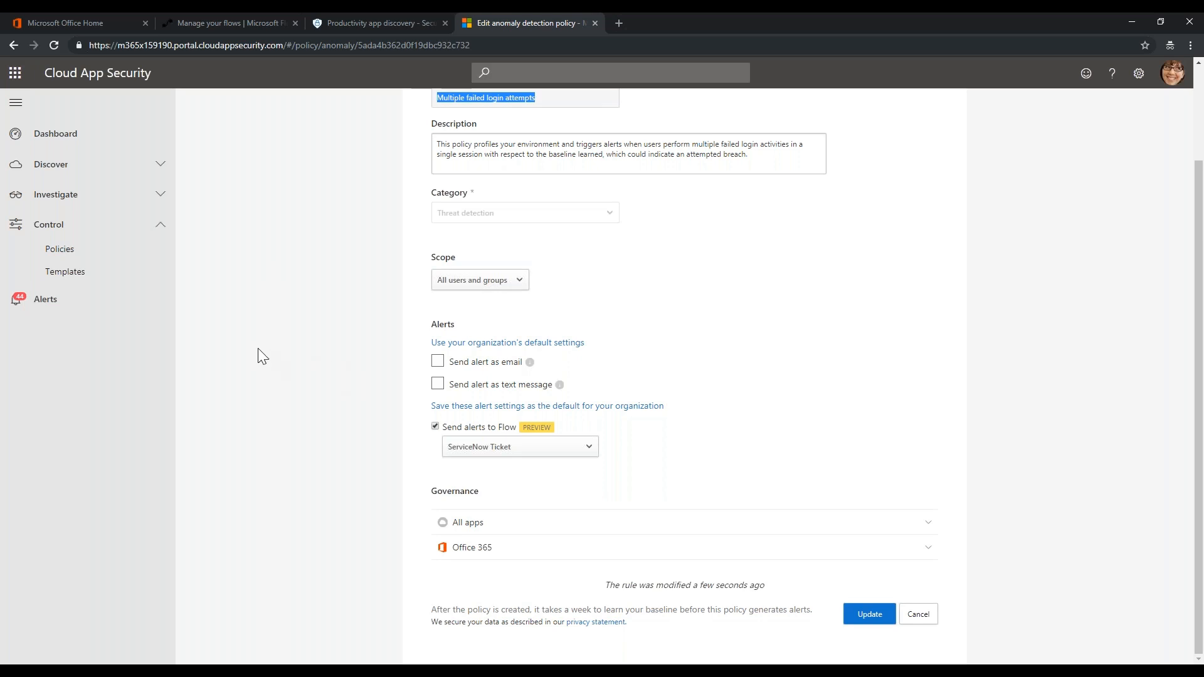
{"action": "left_click", "coordinate": [229, 25]}
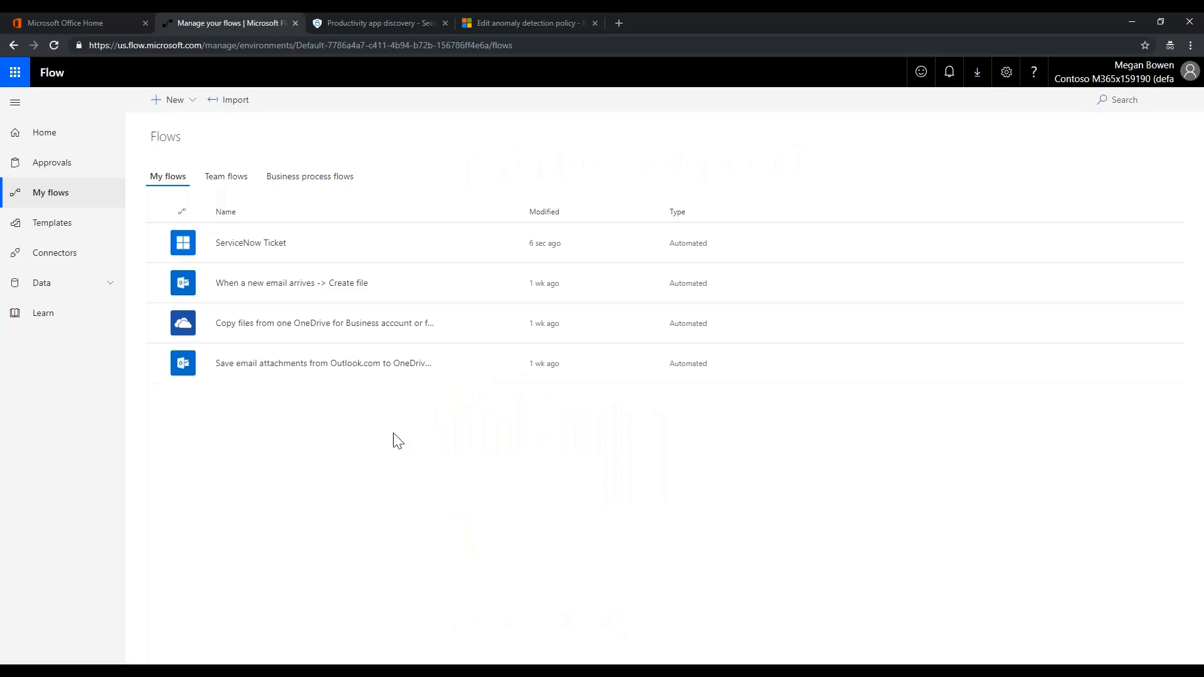
Start a new blank flow in Microsoft Flow, then advance the presentation to the next slide
{"action": "left_click", "coordinate": [190, 106]}
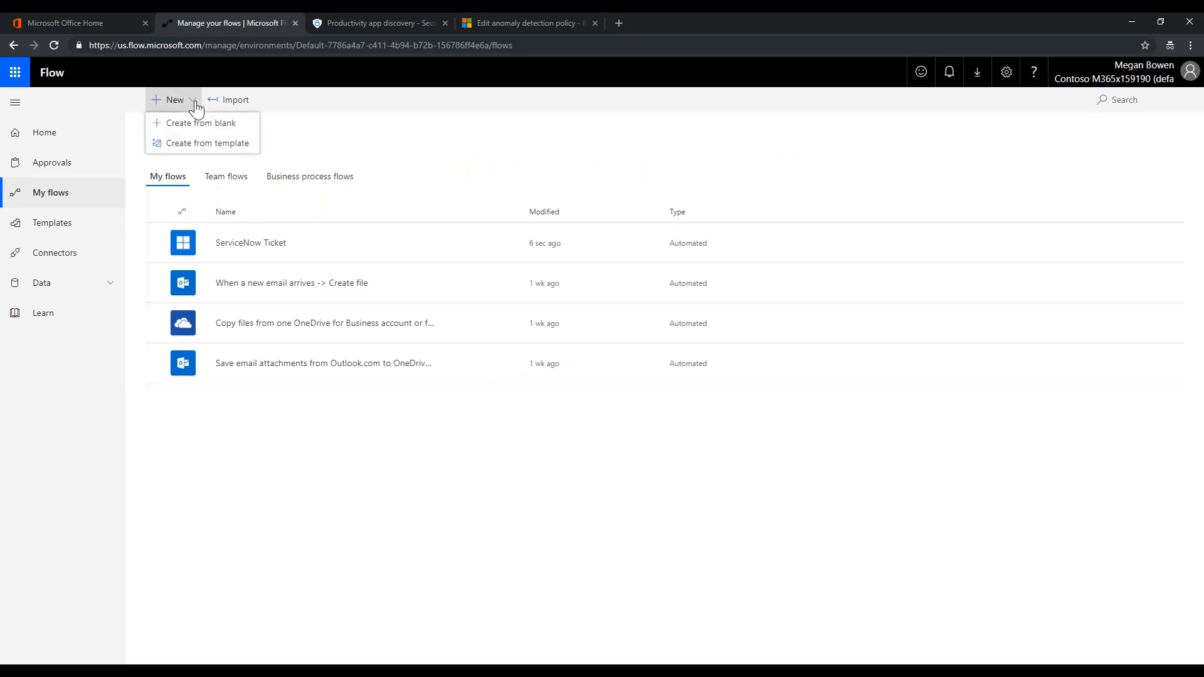
{"action": "left_click", "coordinate": [188, 120]}
{"action": "left_click", "coordinate": [414, 244]}
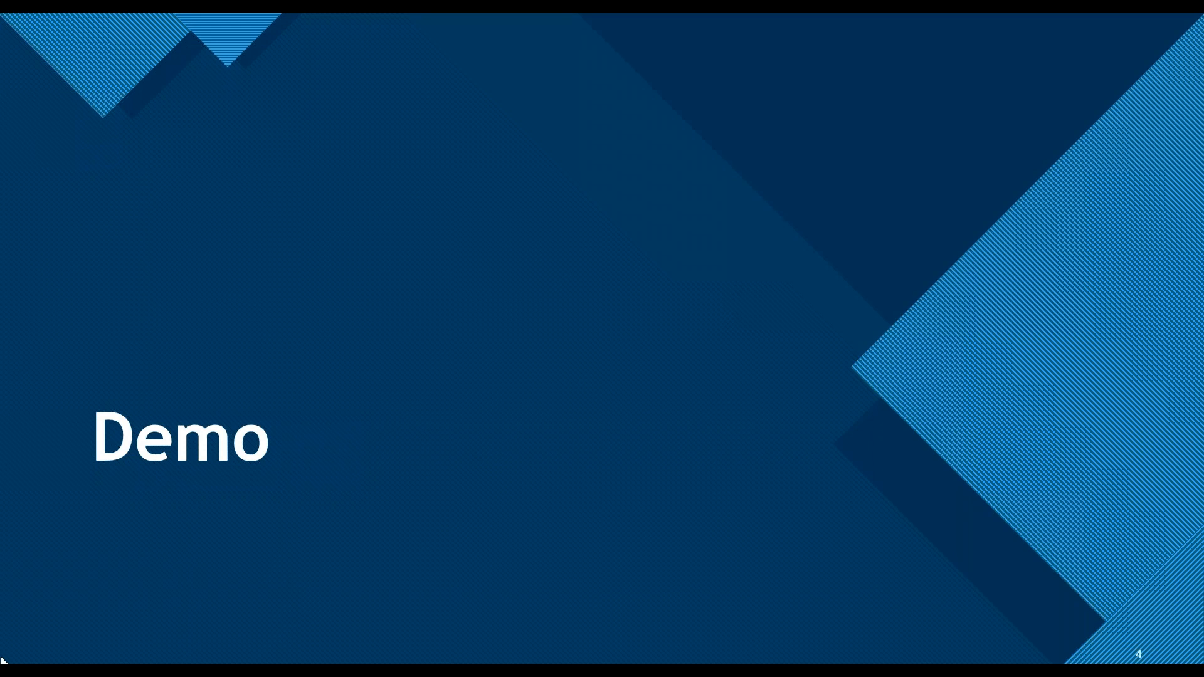
{"action": "key", "text": "Right"}
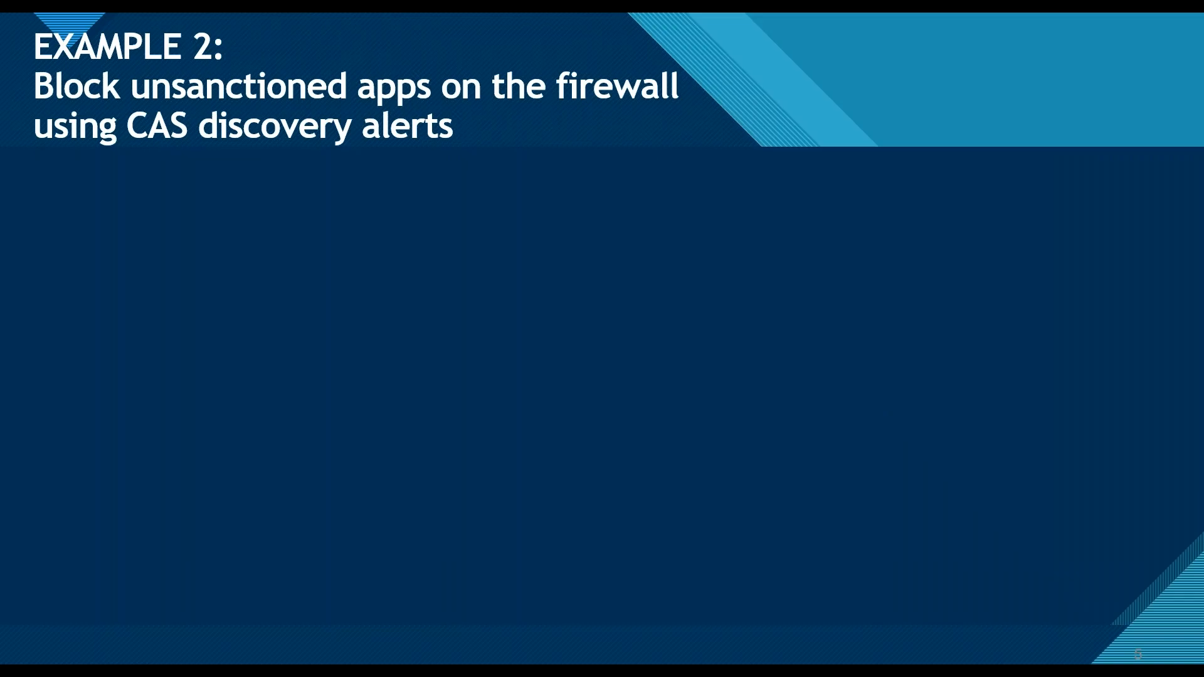
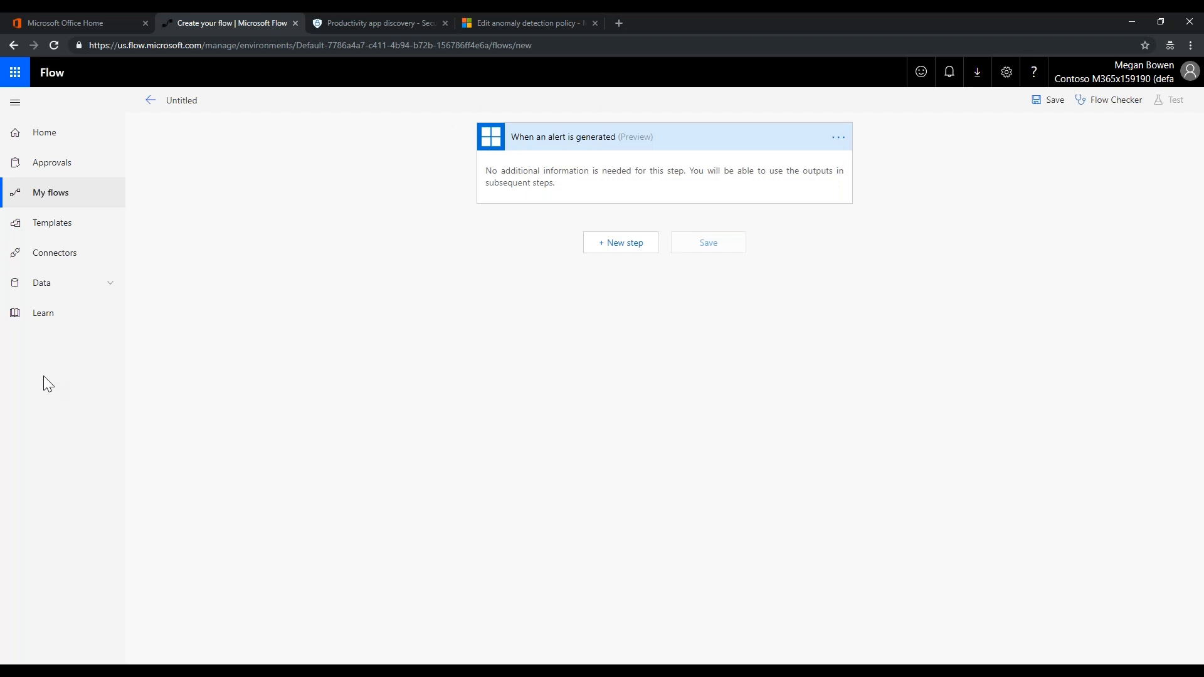
Search 'outlook' and add Office 365 Outlook's 'Send email with options' action below the alert trigger
{"action": "left_click", "coordinate": [623, 246]}
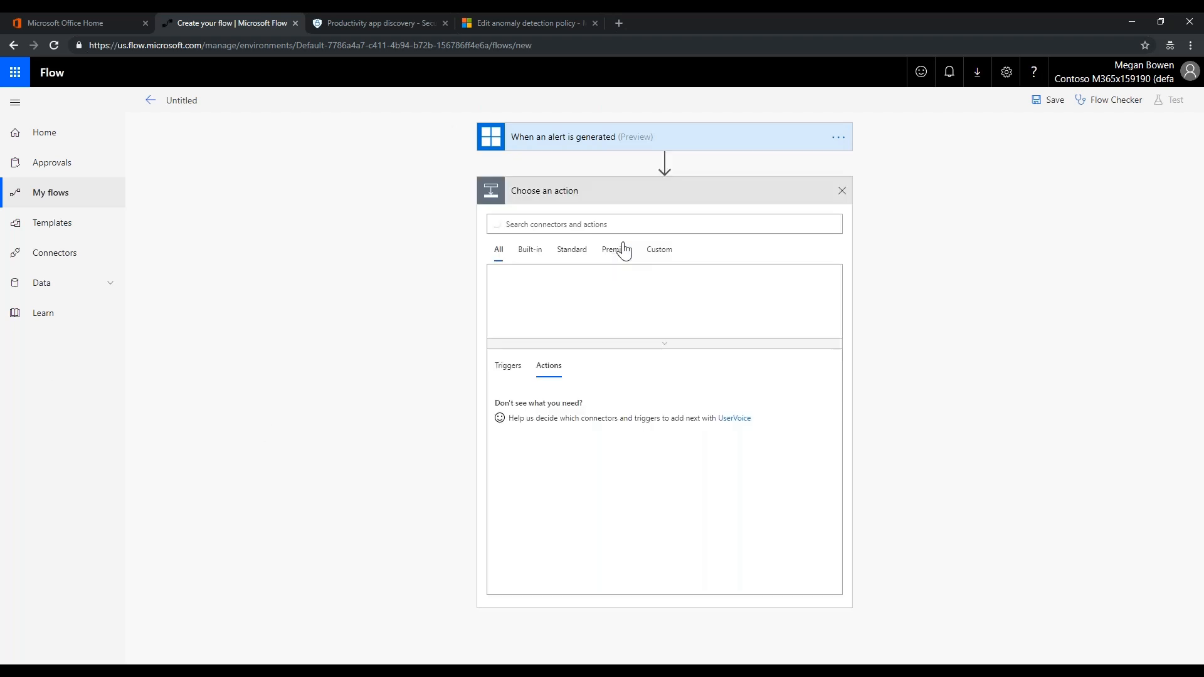
{"action": "left_click", "coordinate": [577, 224]}
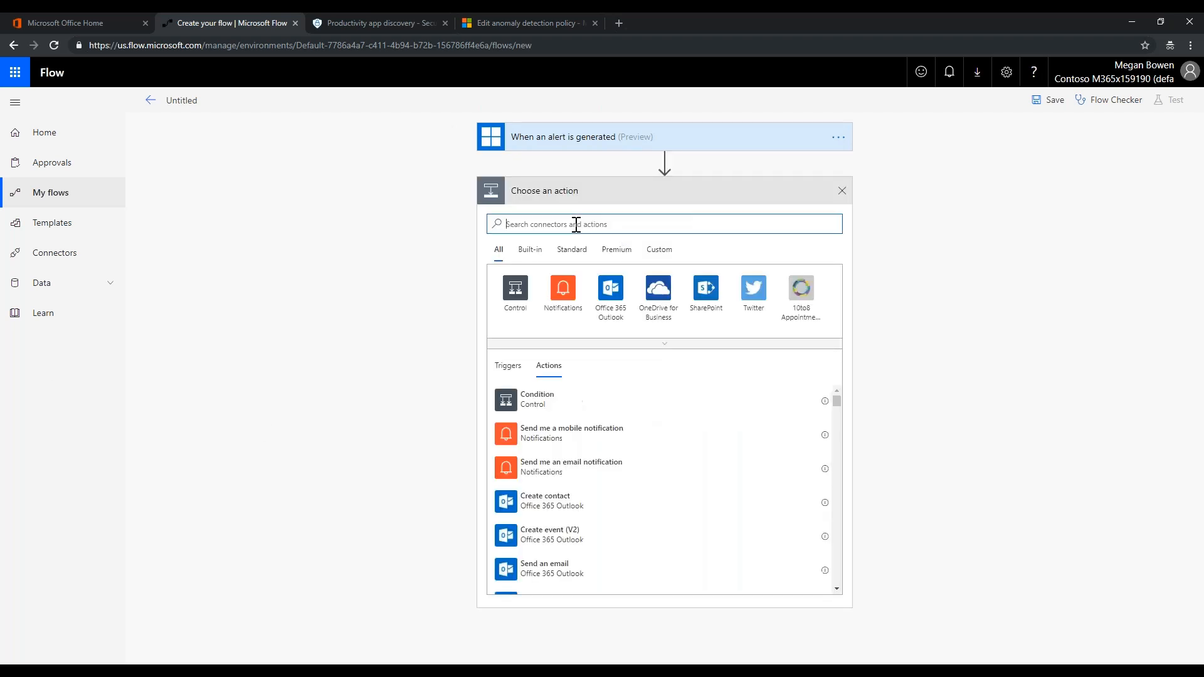
{"action": "type", "text": "outlook"}
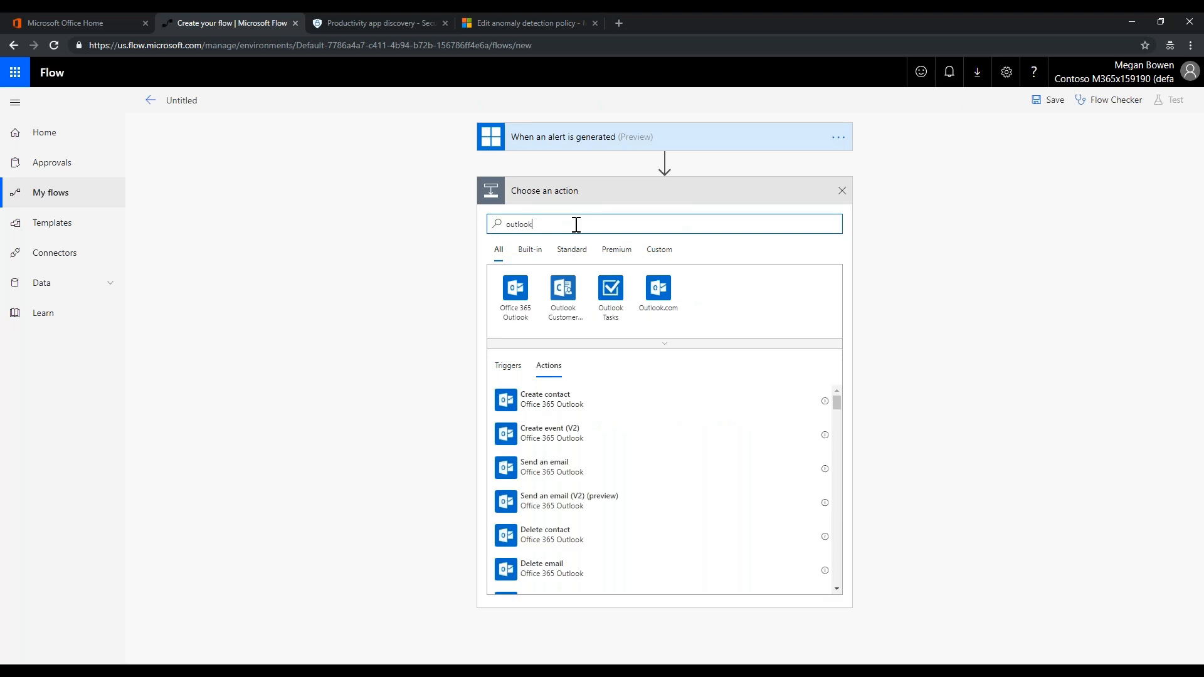
{"action": "left_click", "coordinate": [516, 293]}
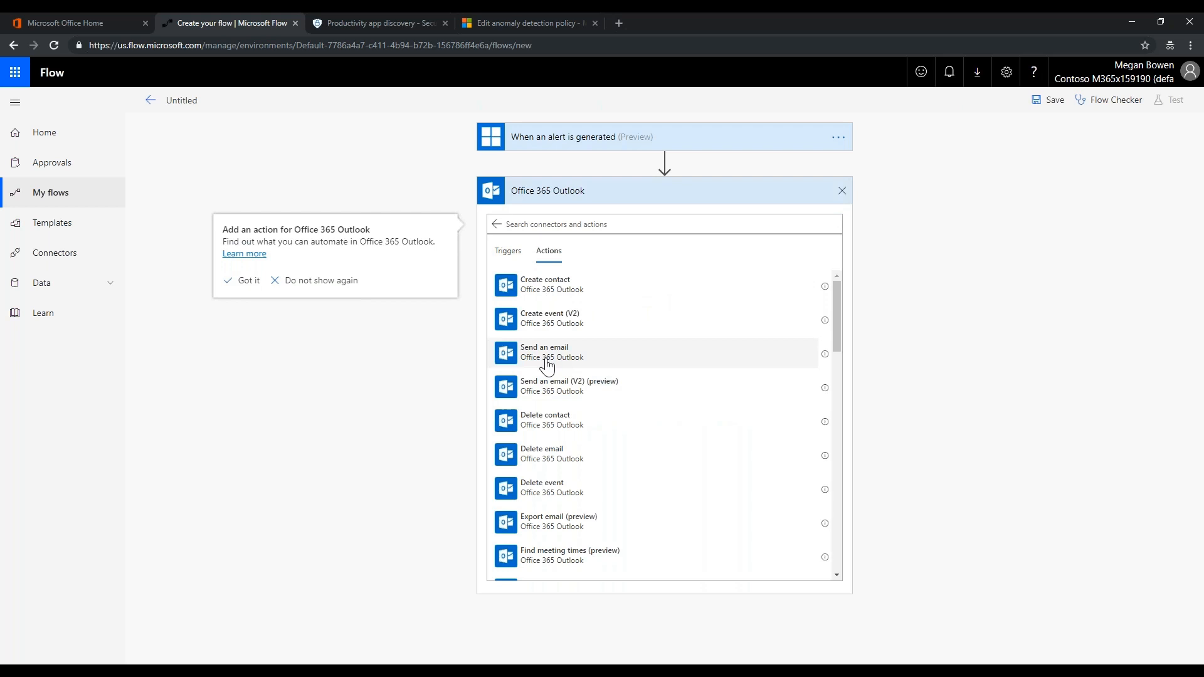
{"action": "scroll", "coordinate": [564, 403], "scroll_direction": "down", "scroll_amount": 2}
{"action": "scroll", "coordinate": [566, 404], "scroll_direction": "down", "scroll_amount": 7}
{"action": "scroll", "coordinate": [567, 404], "scroll_direction": "down", "scroll_amount": 10}
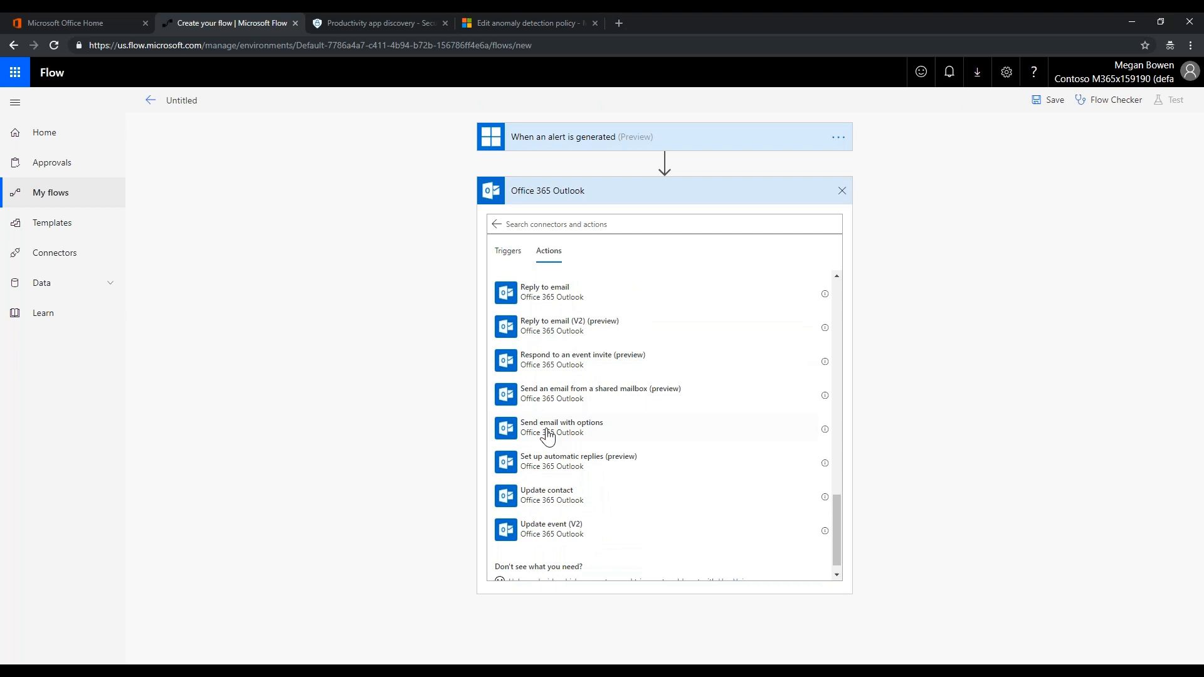
{"action": "left_click", "coordinate": [547, 433]}
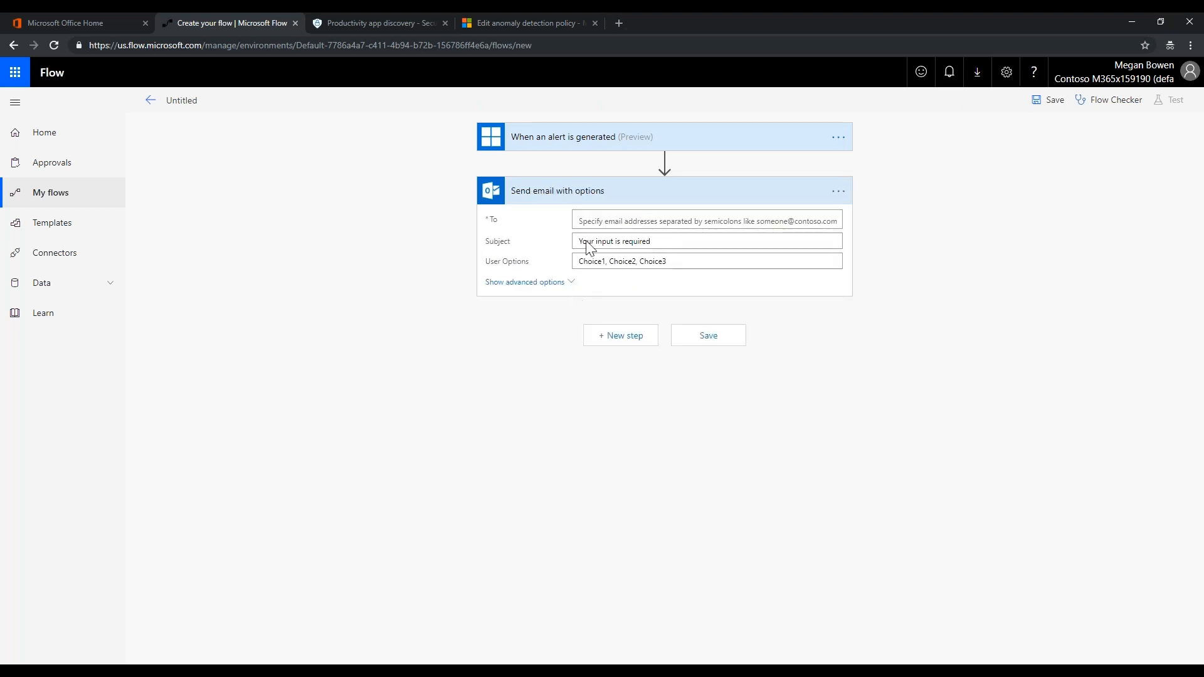
Address the email to the suggested colleague with subject 'Your input is required for Cloud App Security'
{"action": "left_click", "coordinate": [587, 221]}
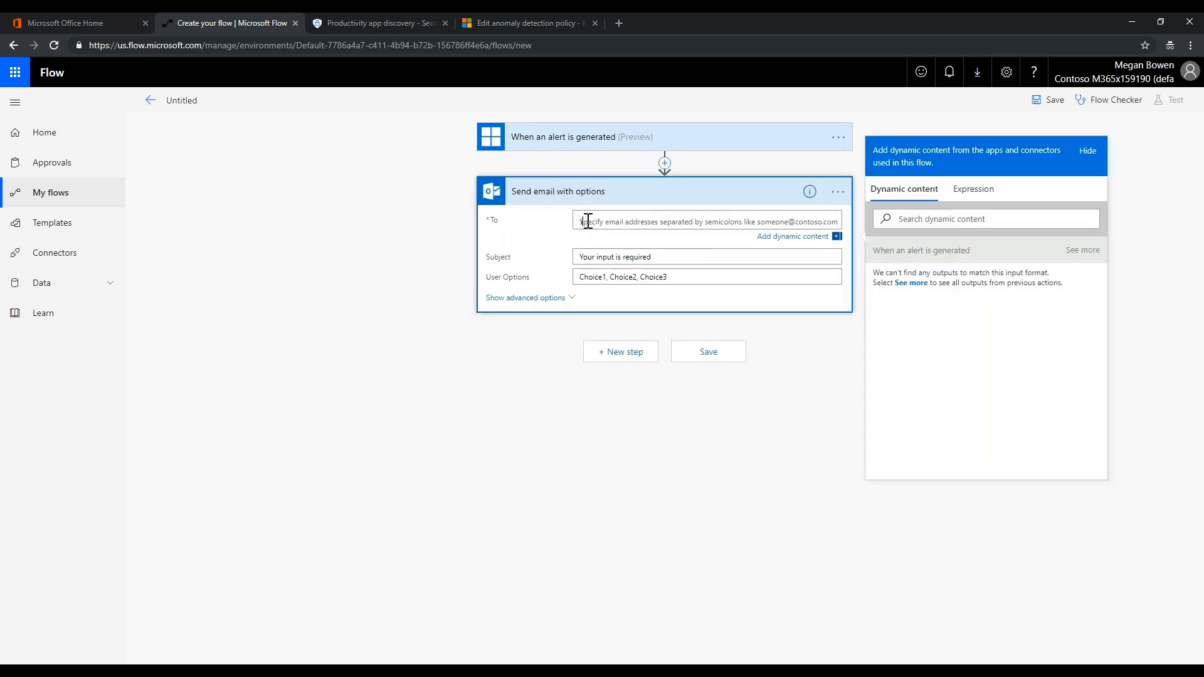
{"action": "type", "text": "isa"}
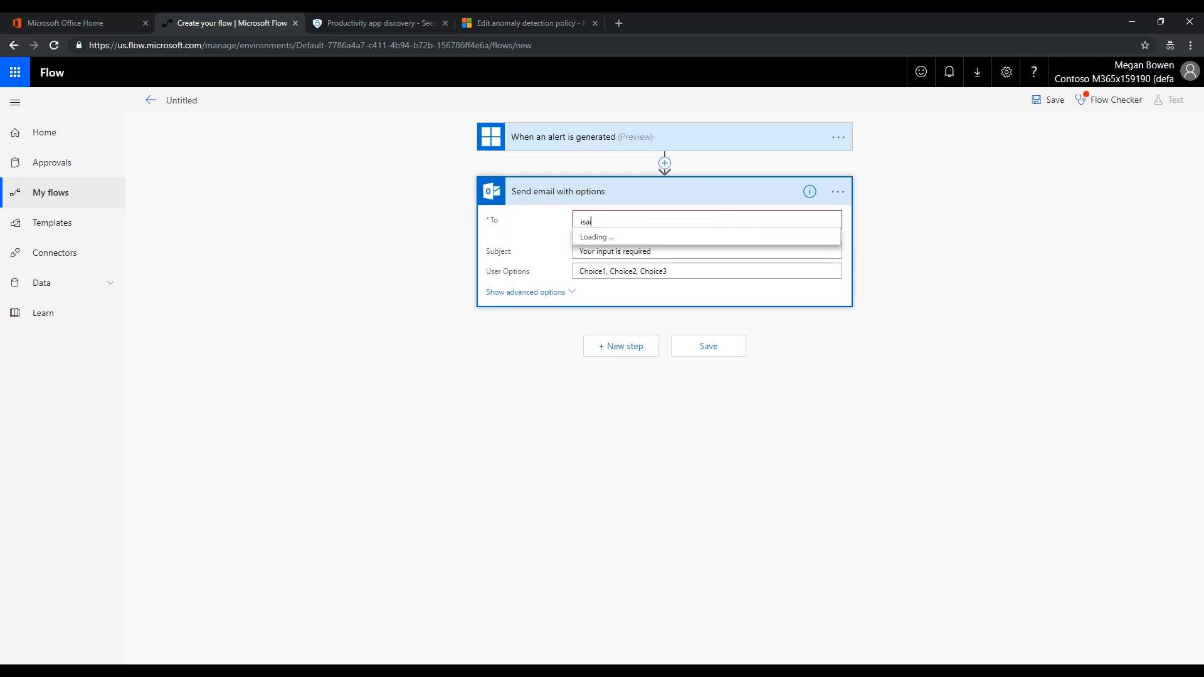
{"action": "left_click", "coordinate": [607, 243]}
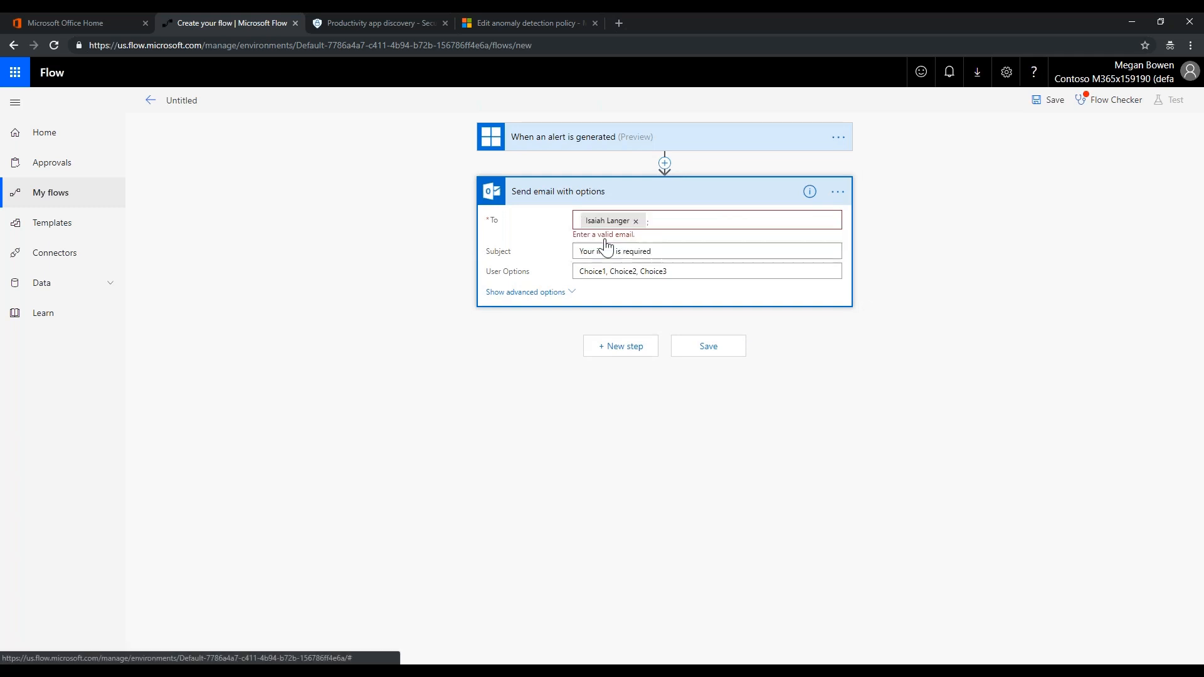
{"action": "left_click", "coordinate": [667, 220]}
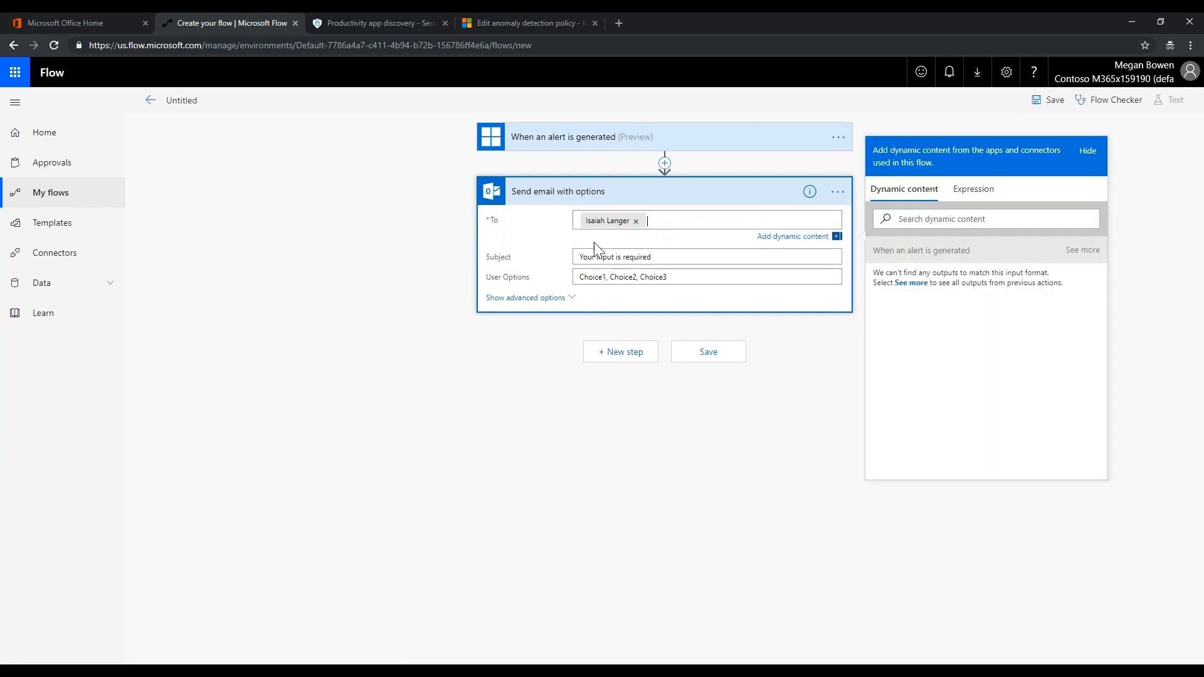
{"action": "left_click", "coordinate": [661, 256]}
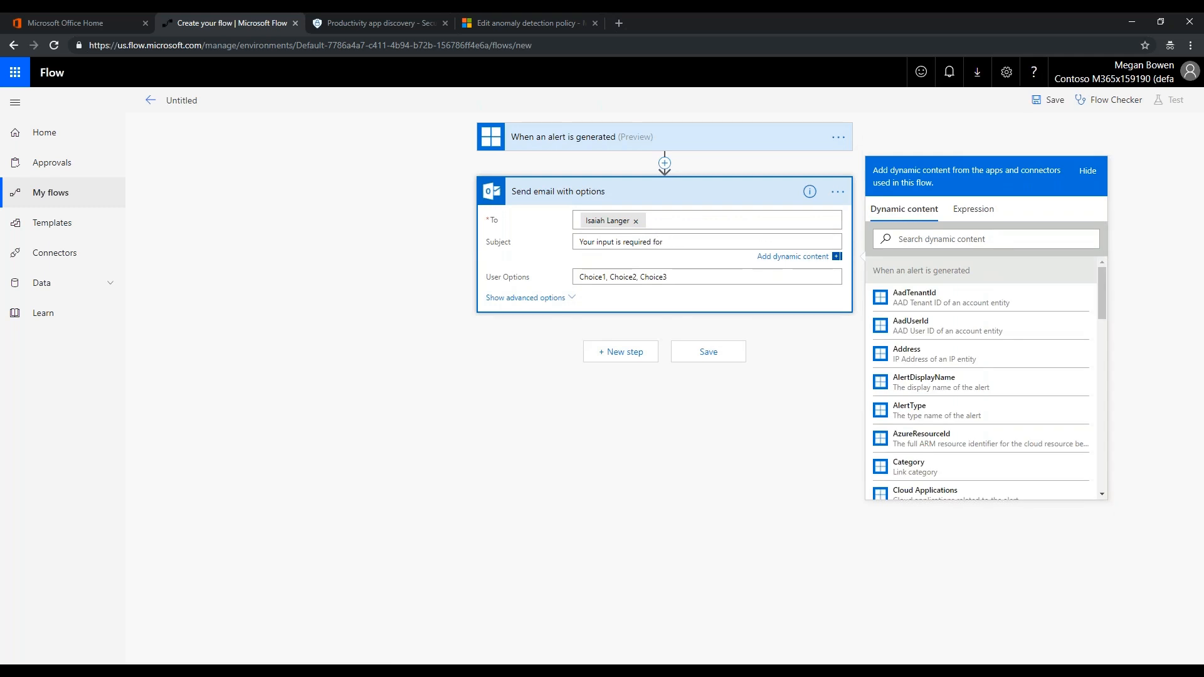
{"action": "type", "text": "oud App Security"}
Replace the placeholder User Options with 'BlockAtFirewall, ResolveAlert'
{"action": "left_click_drag", "start_coordinate": [680, 276], "coordinate": [547, 284]}
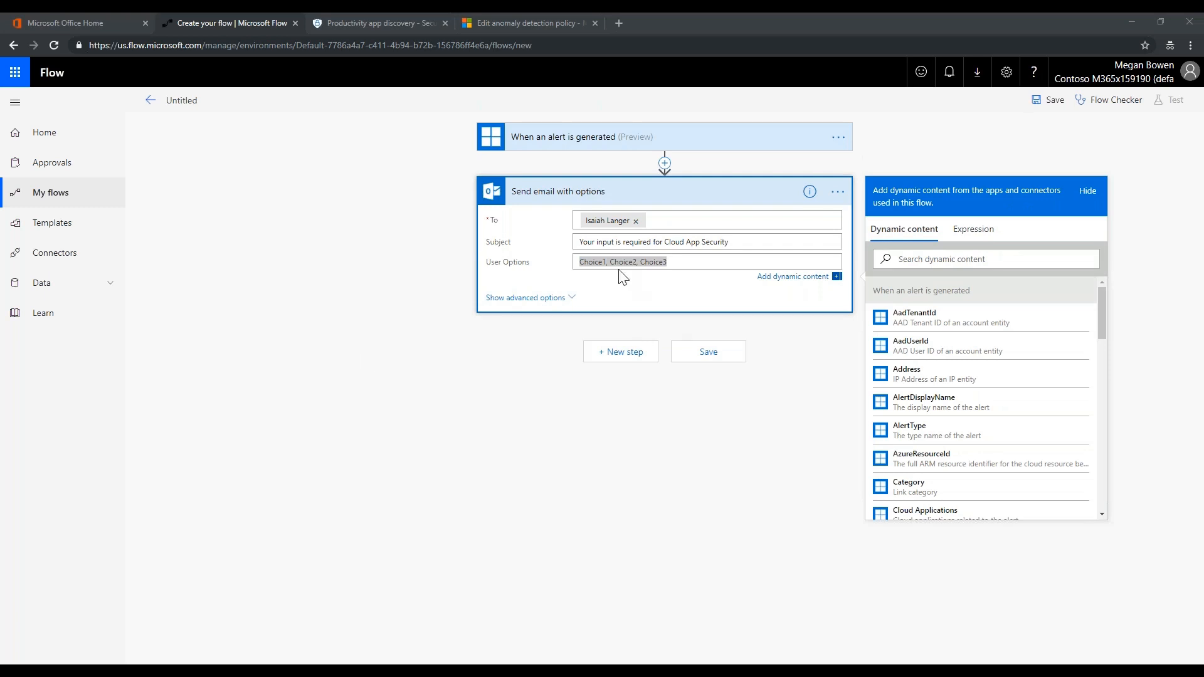
{"action": "left_click", "coordinate": [645, 262]}
{"action": "left_click_drag", "start_coordinate": [669, 266], "coordinate": [533, 269]}
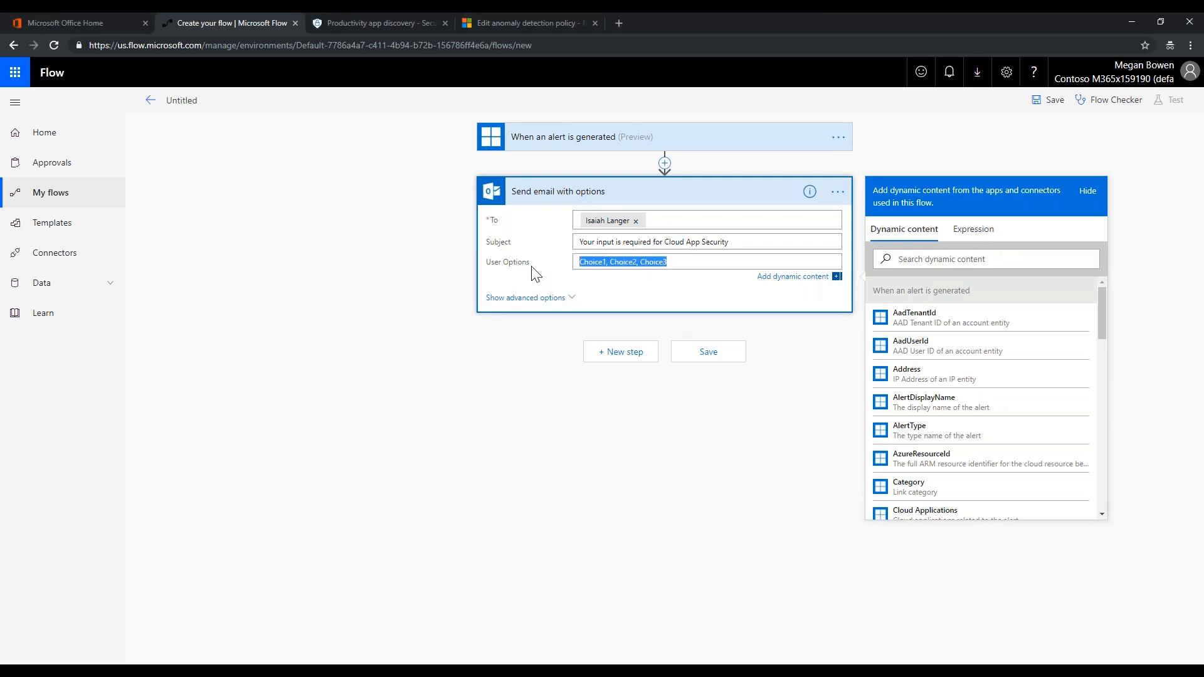
{"action": "type", "text": "BlockAtFirewall, ResolveAlert"}
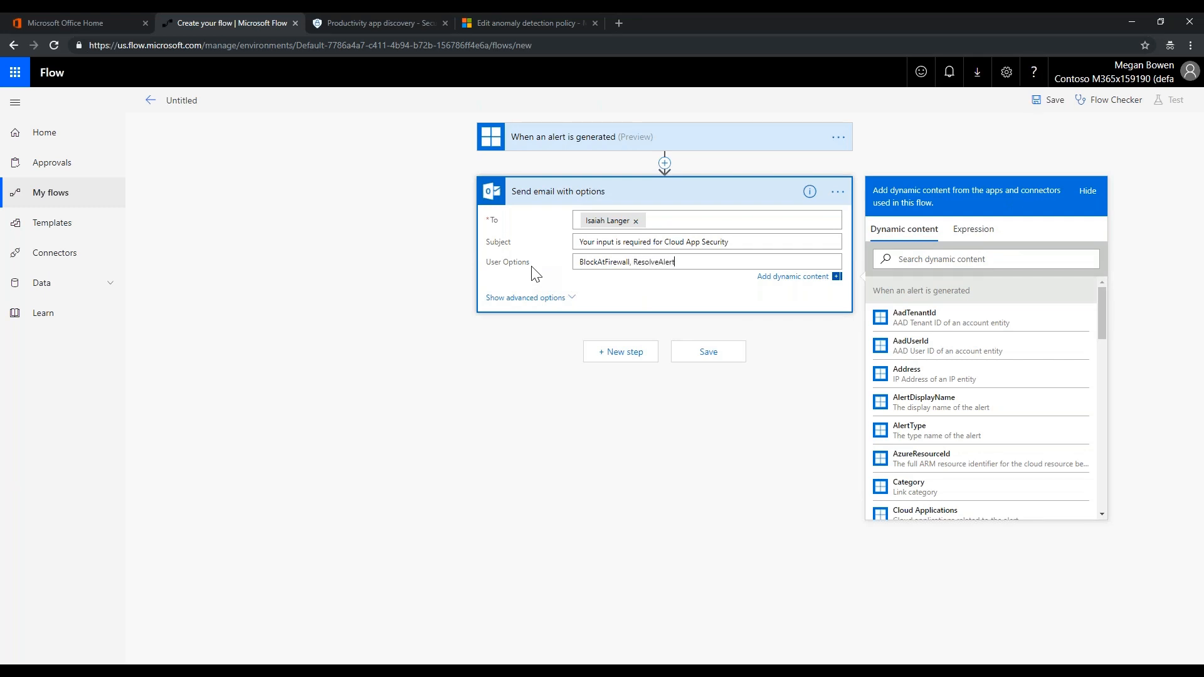
{"action": "left_click", "coordinate": [462, 271]}
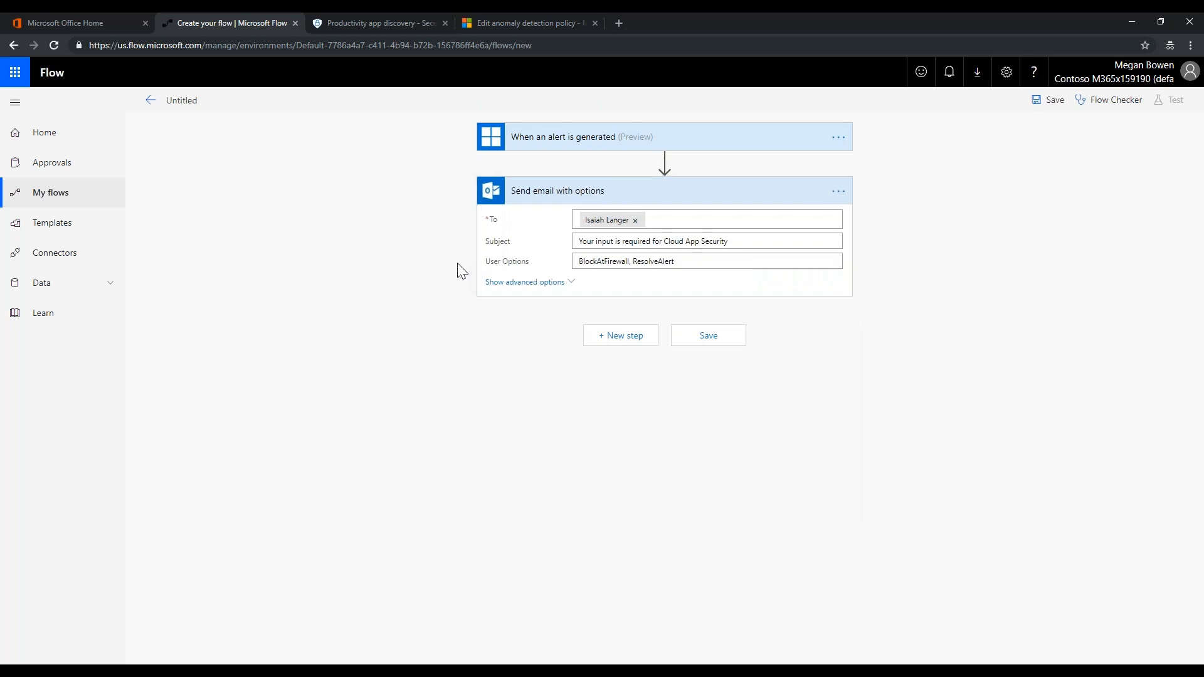
{"action": "left_click", "coordinate": [684, 263]}
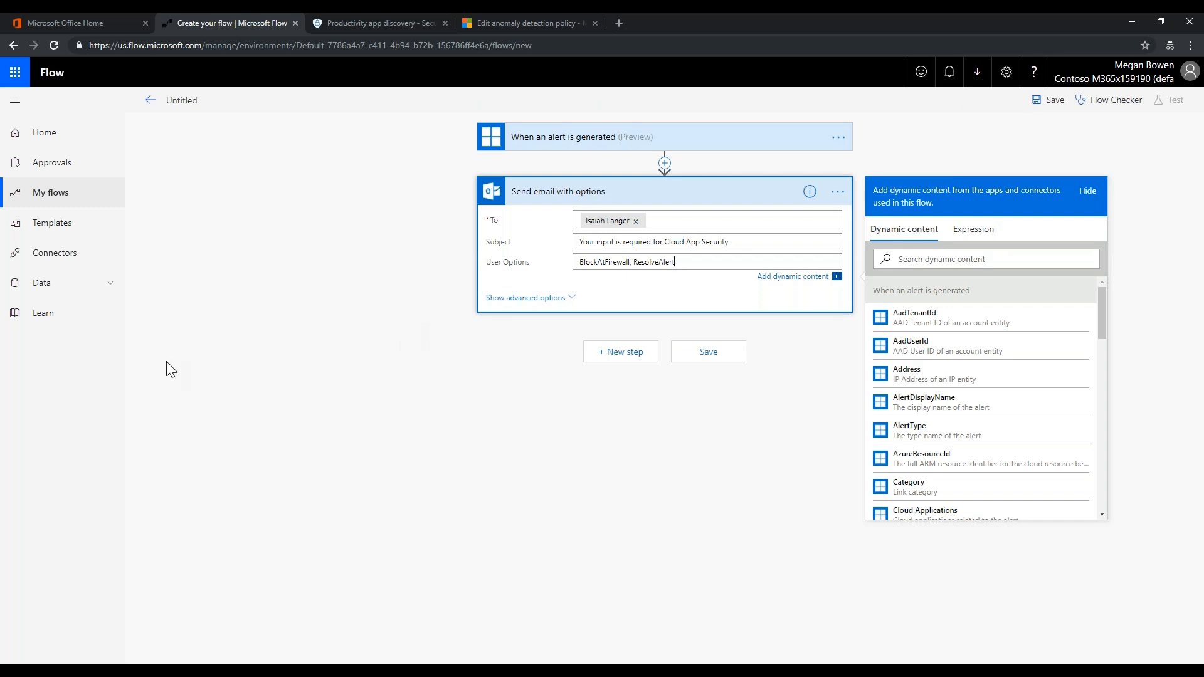
Add a Control Condition step below the email action
{"action": "left_click", "coordinate": [625, 355]}
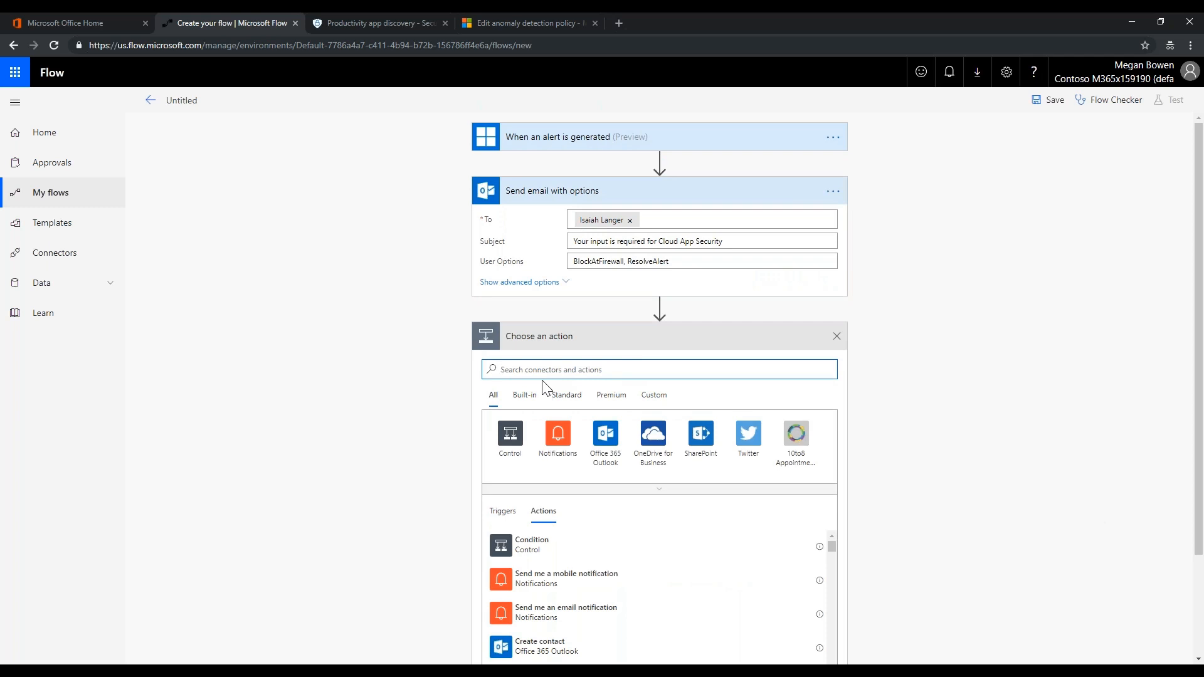
{"action": "left_click", "coordinate": [510, 434]}
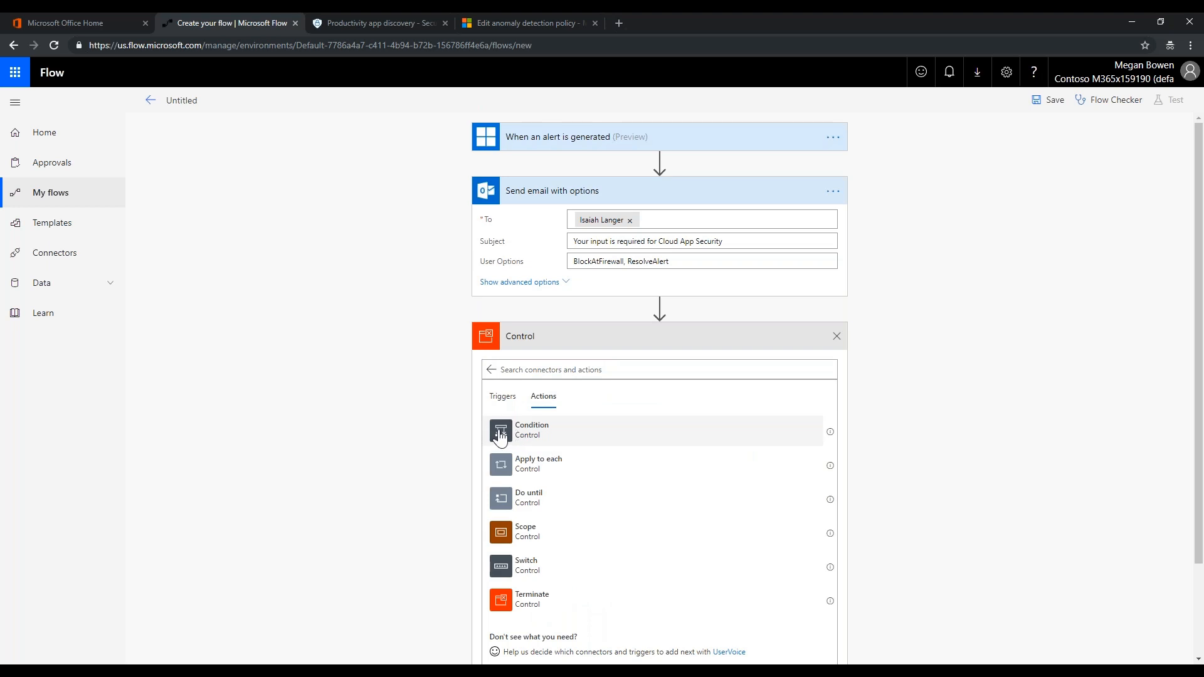
{"action": "left_click", "coordinate": [500, 437]}
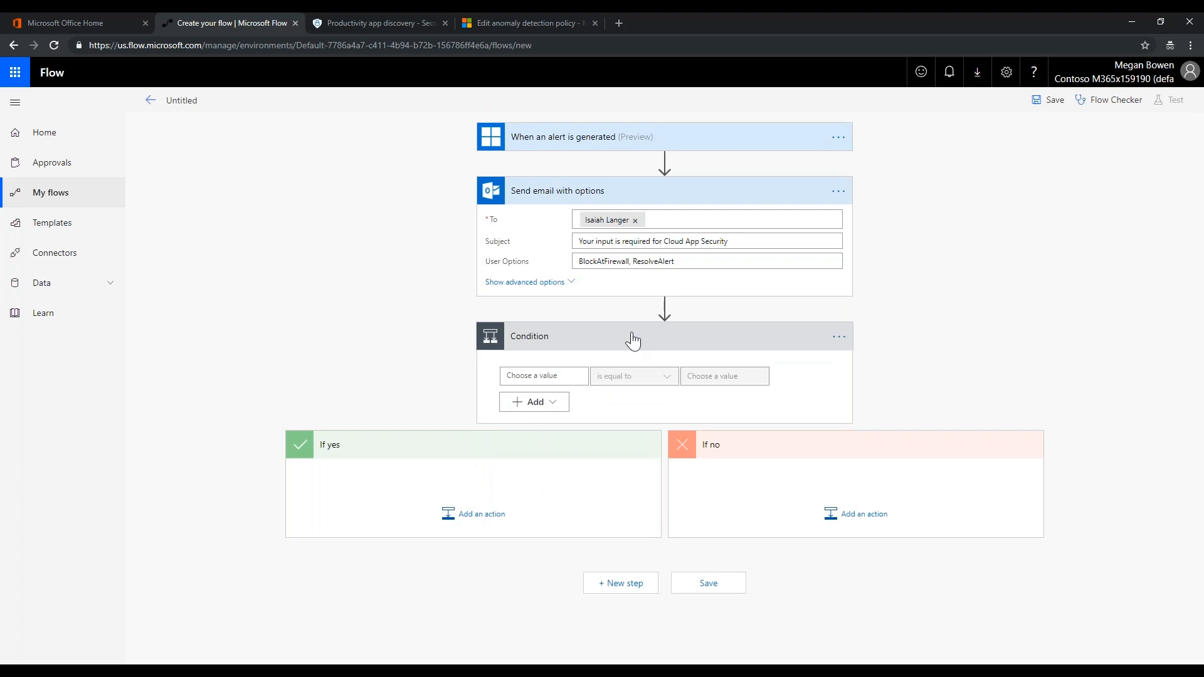
Make the condition test whether SelectedOption is equal to 'BlockAtFirewall'
{"action": "left_click", "coordinate": [551, 377]}
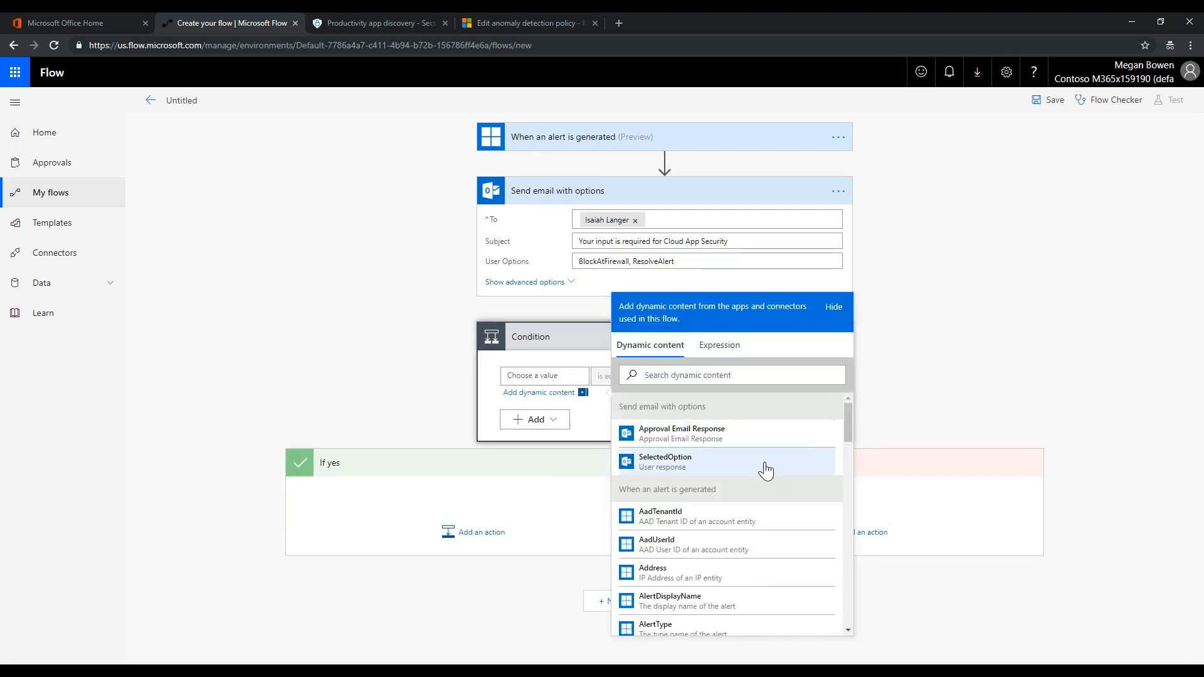
{"action": "left_click", "coordinate": [673, 462]}
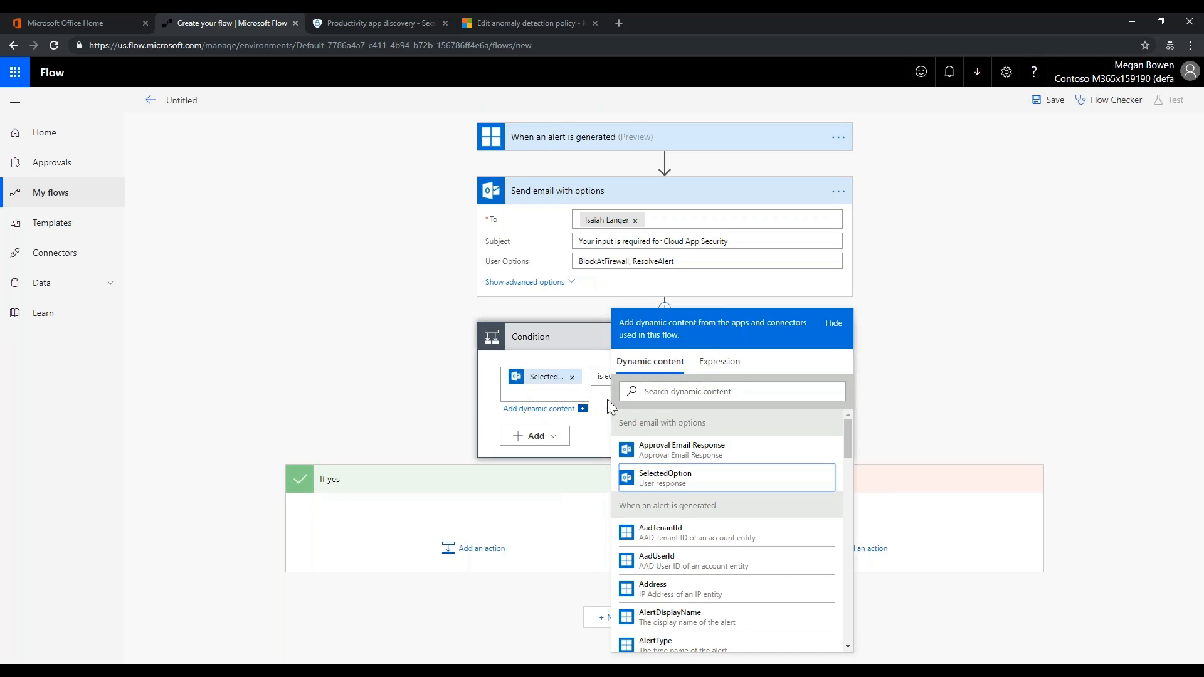
{"action": "left_click", "coordinate": [603, 442]}
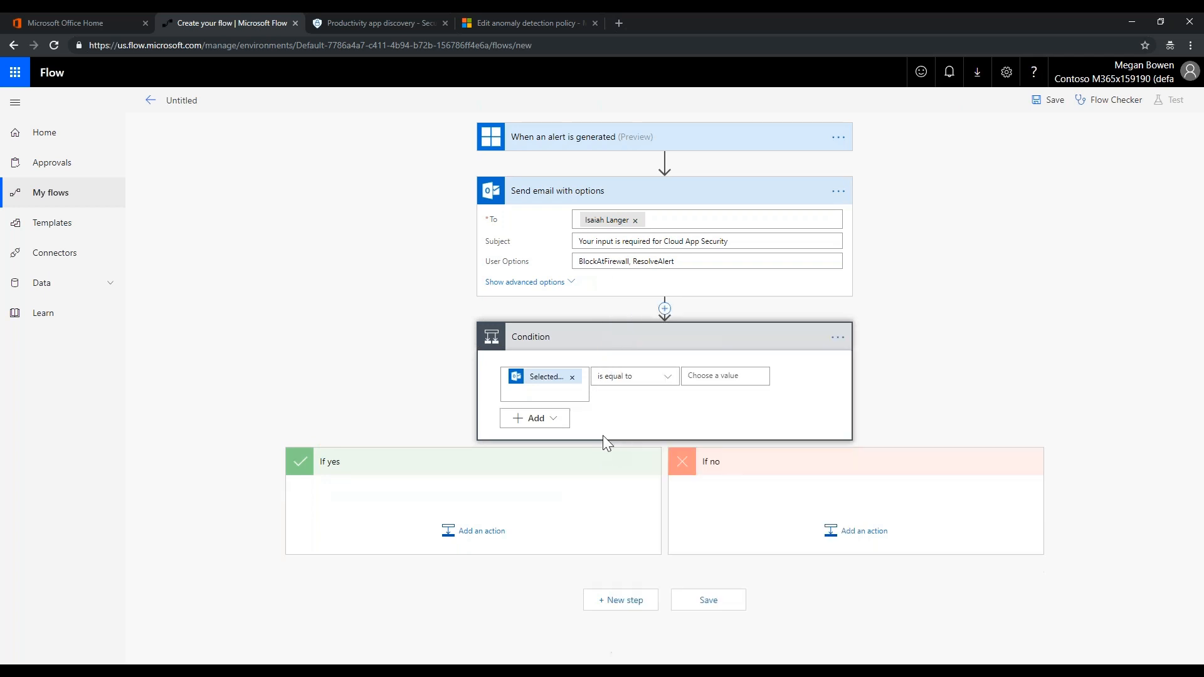
{"action": "left_click", "coordinate": [721, 376]}
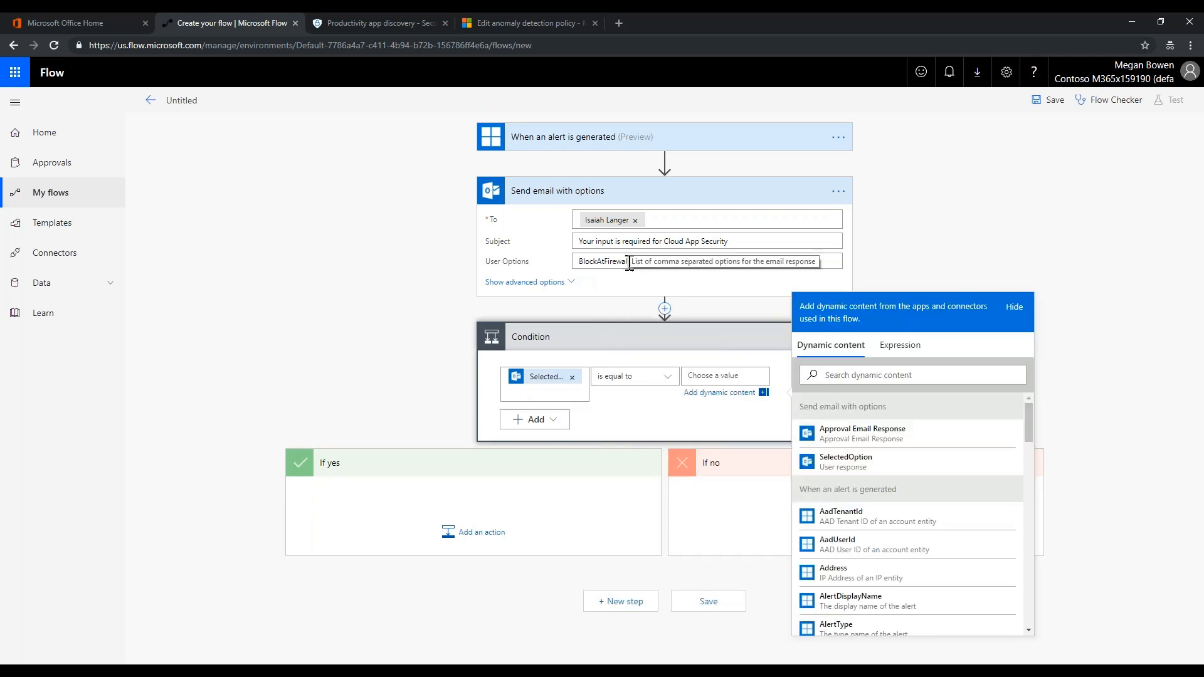
{"action": "left_click_drag", "start_coordinate": [626, 262], "coordinate": [579, 263]}
{"action": "key", "text": "ctrl+c"}
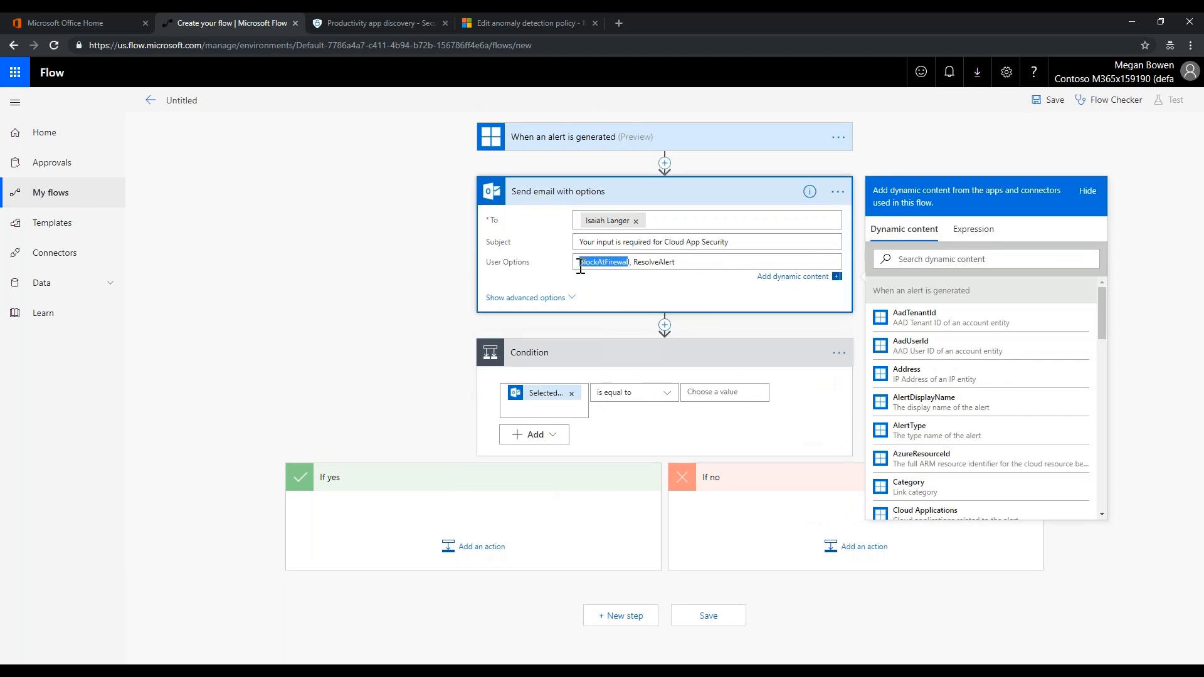
{"action": "left_click", "coordinate": [743, 393]}
{"action": "key", "text": "ctrl+v"}
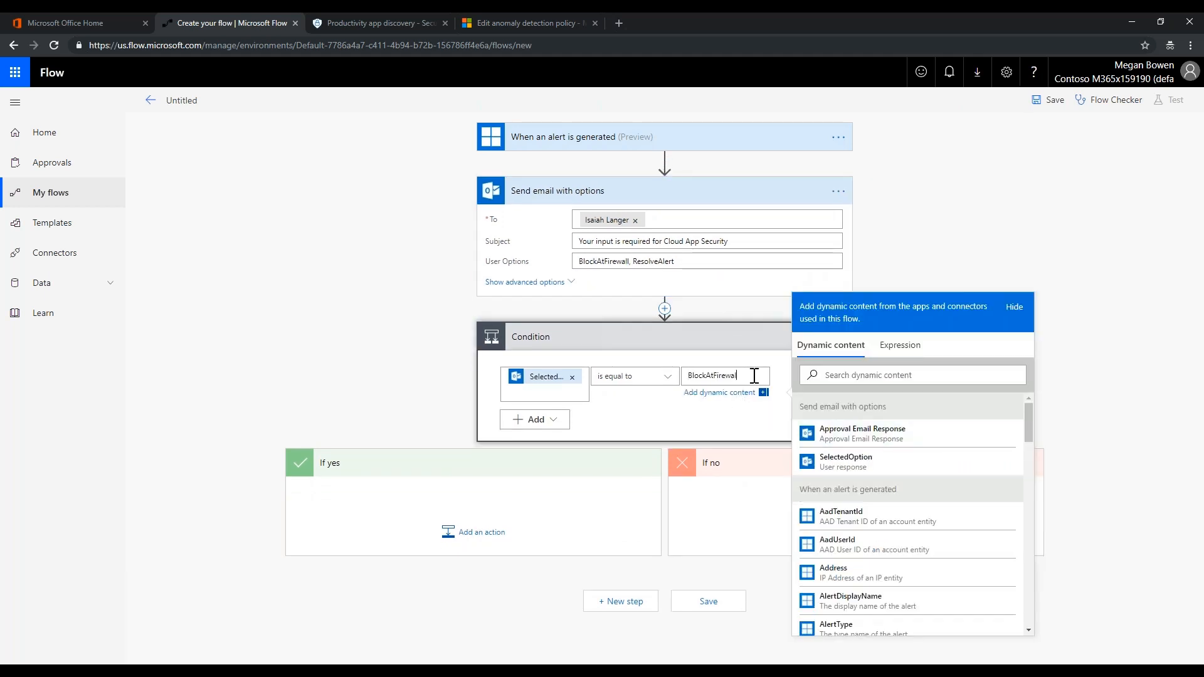
{"action": "left_click", "coordinate": [751, 376]}
{"action": "type", "text": "l"}
{"action": "left_click", "coordinate": [402, 360]}
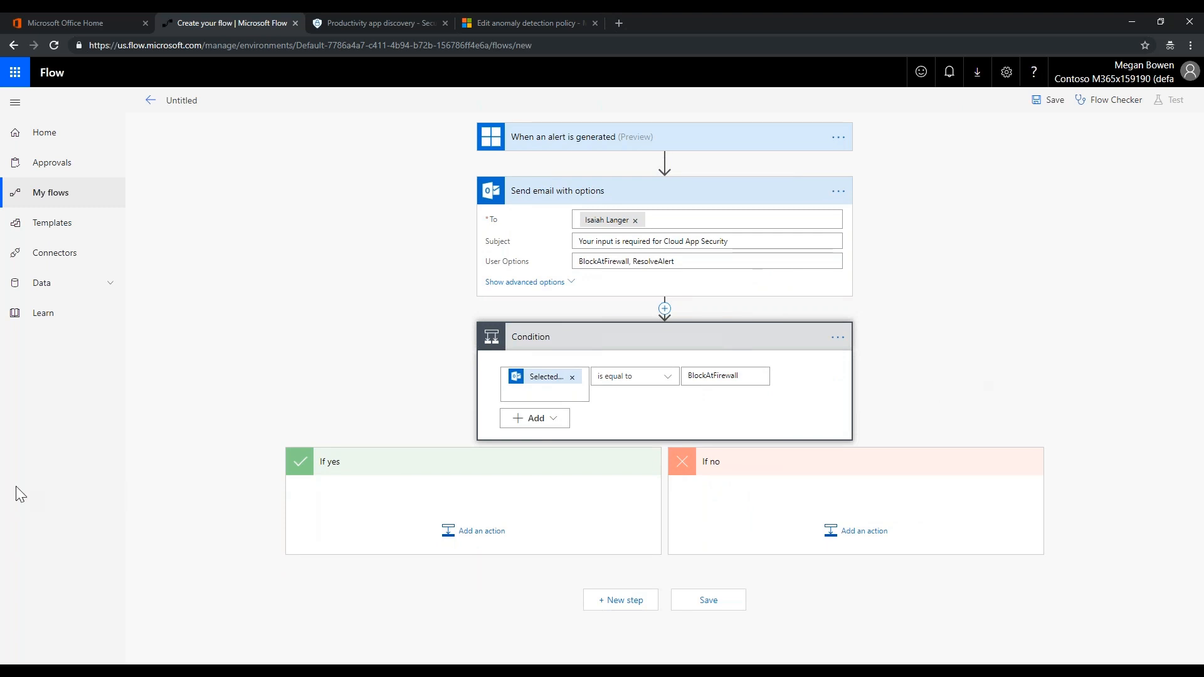
Add the Cloud App Security 'Resolve alert' action to the If no branch
{"action": "left_click", "coordinate": [862, 538]}
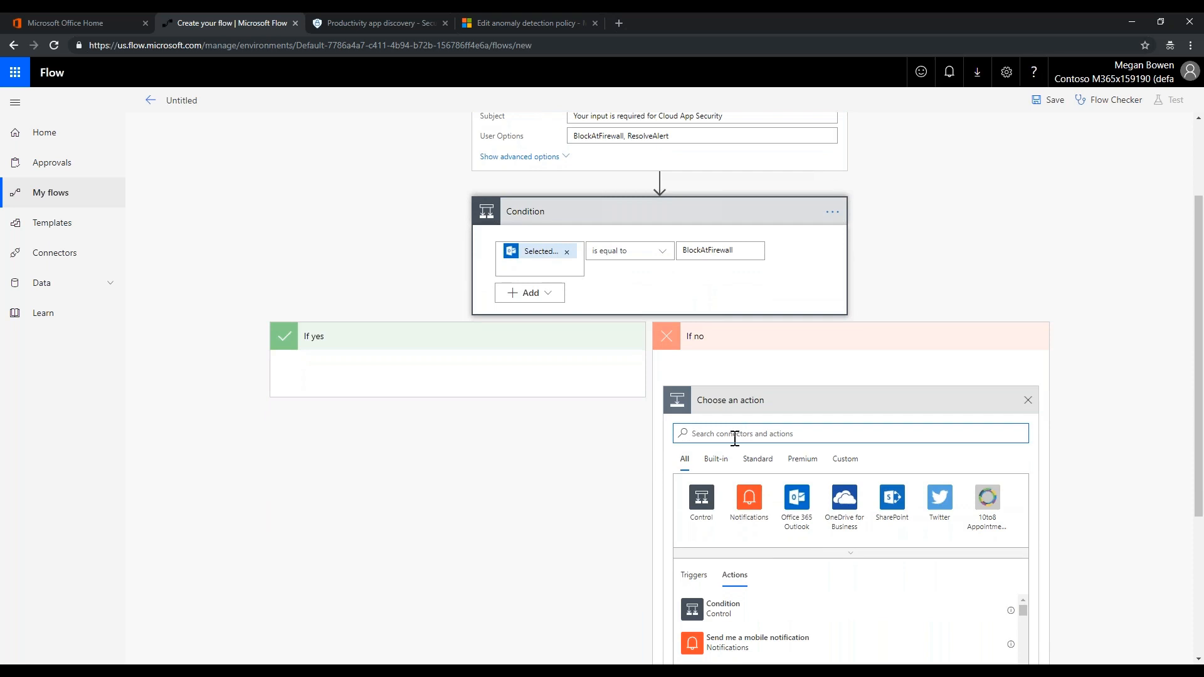
{"action": "type", "text": "cloud app"}
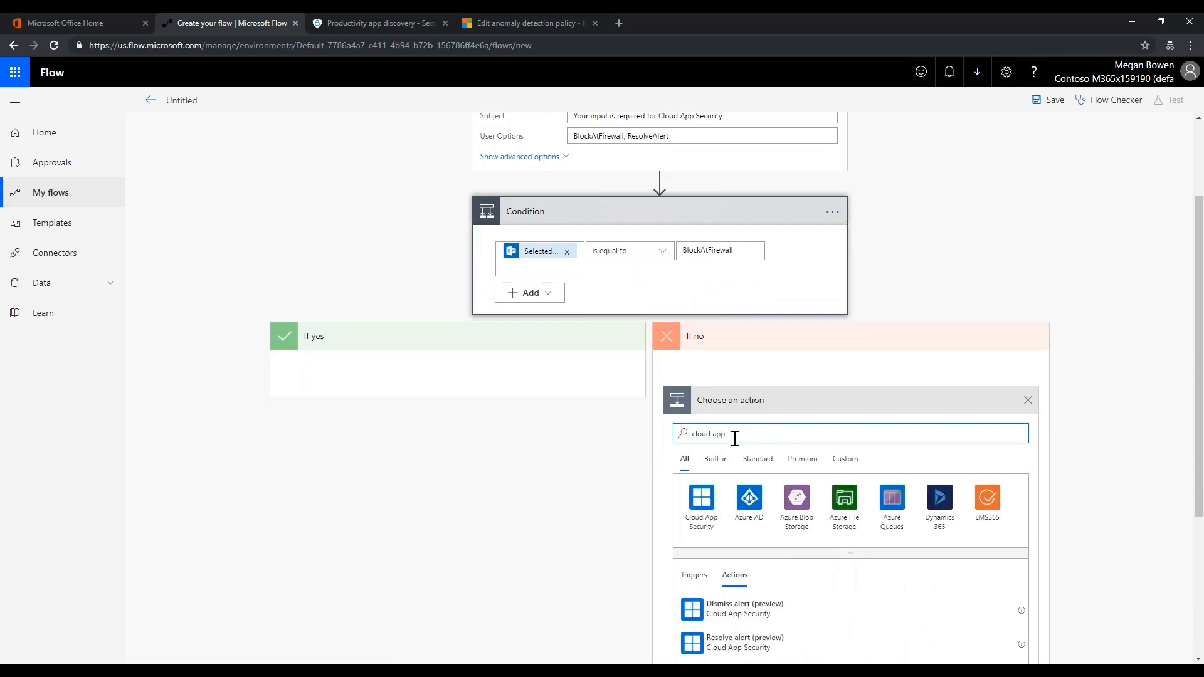
{"action": "left_click", "coordinate": [696, 498]}
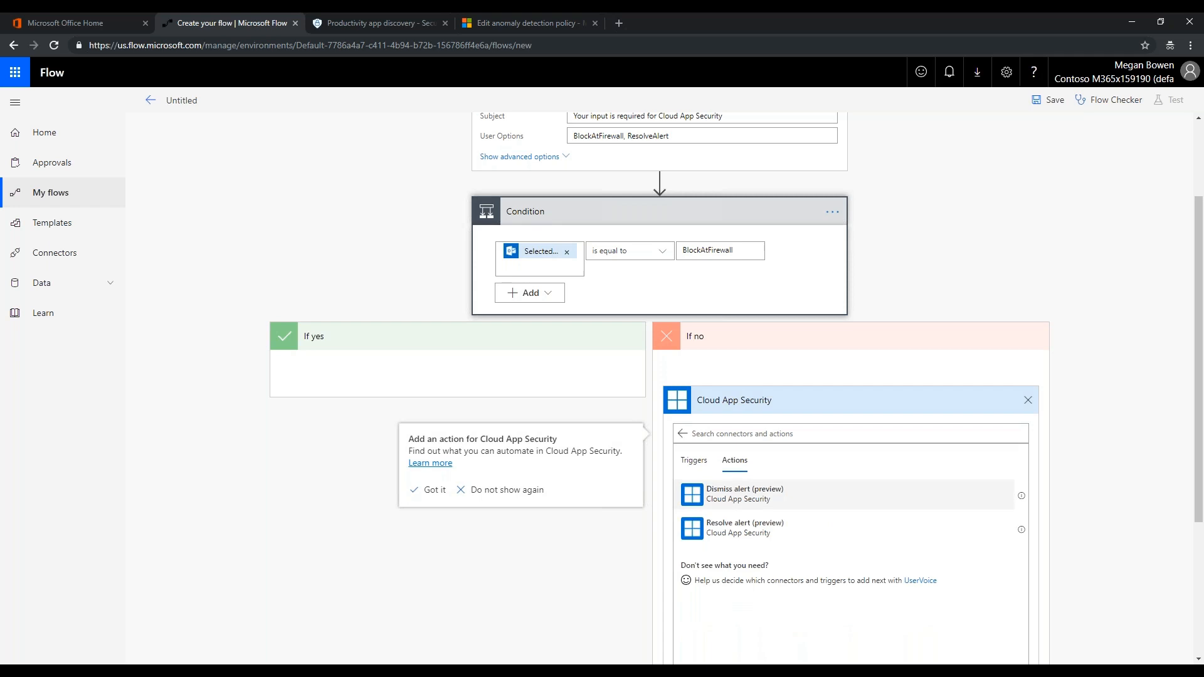
{"action": "left_click", "coordinate": [729, 539]}
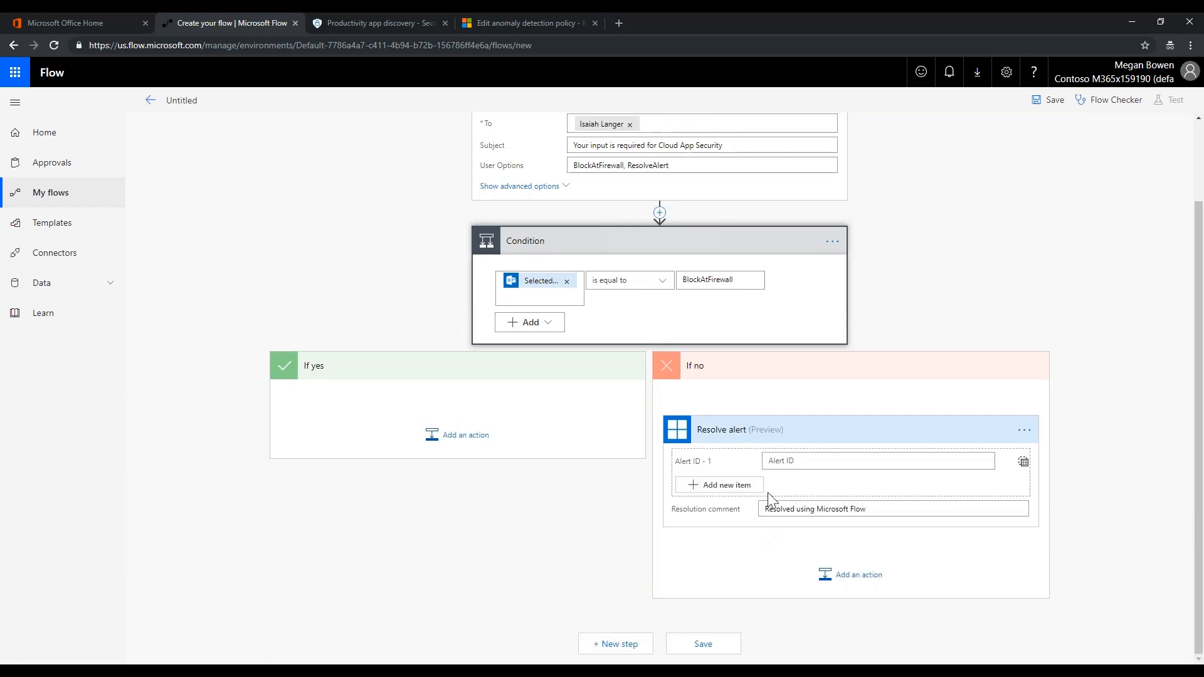
Set the Resolve alert's Alert ID to the ProviderAlertId dynamic value
{"action": "left_click", "coordinate": [782, 462]}
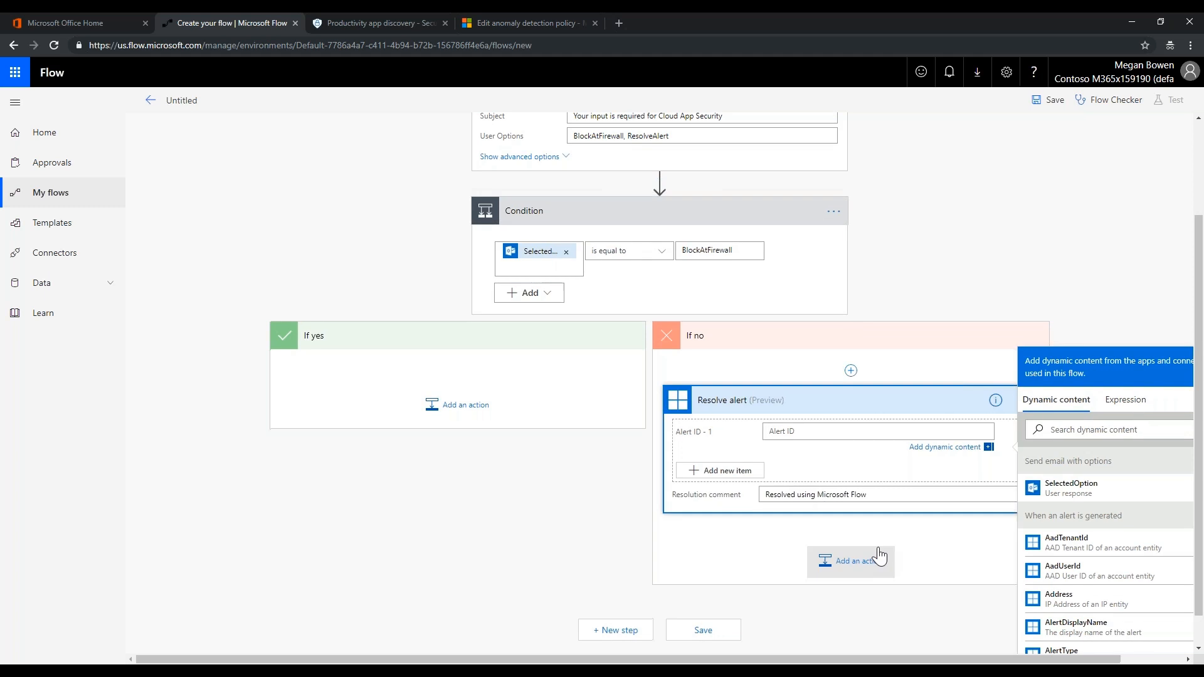
{"action": "scroll", "coordinate": [1098, 583], "scroll_direction": "down", "scroll_amount": 3}
{"action": "scroll", "coordinate": [1099, 584], "scroll_direction": "down", "scroll_amount": 6}
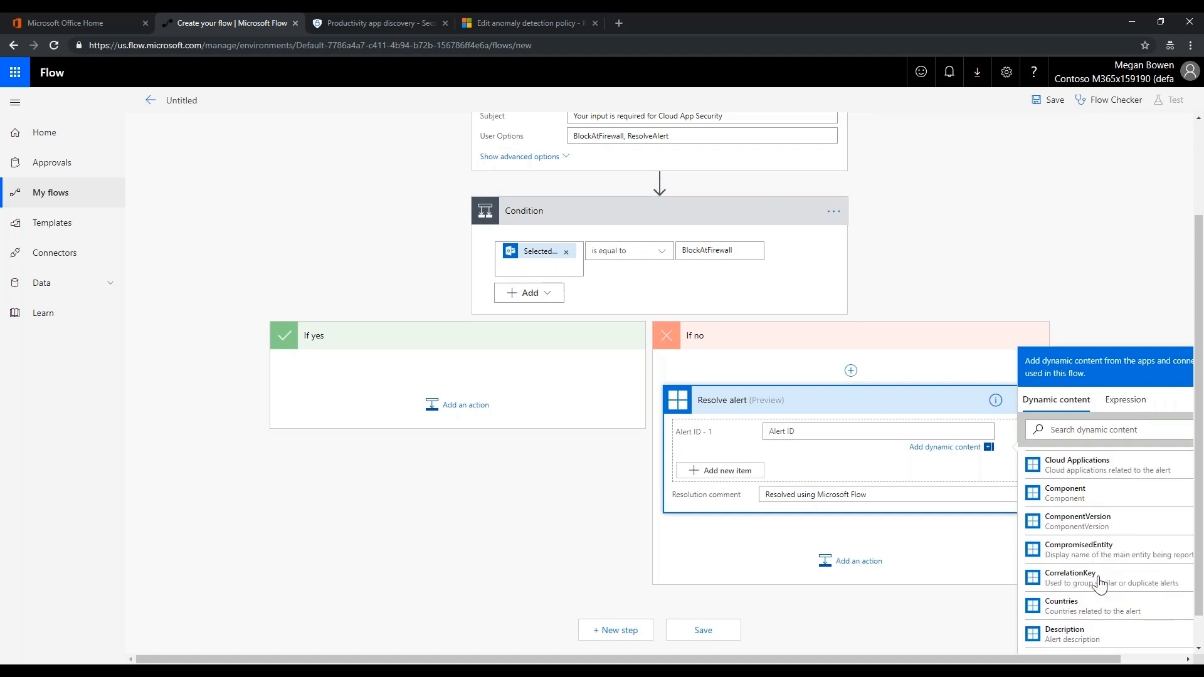
{"action": "scroll", "coordinate": [1099, 584], "scroll_direction": "down", "scroll_amount": 1}
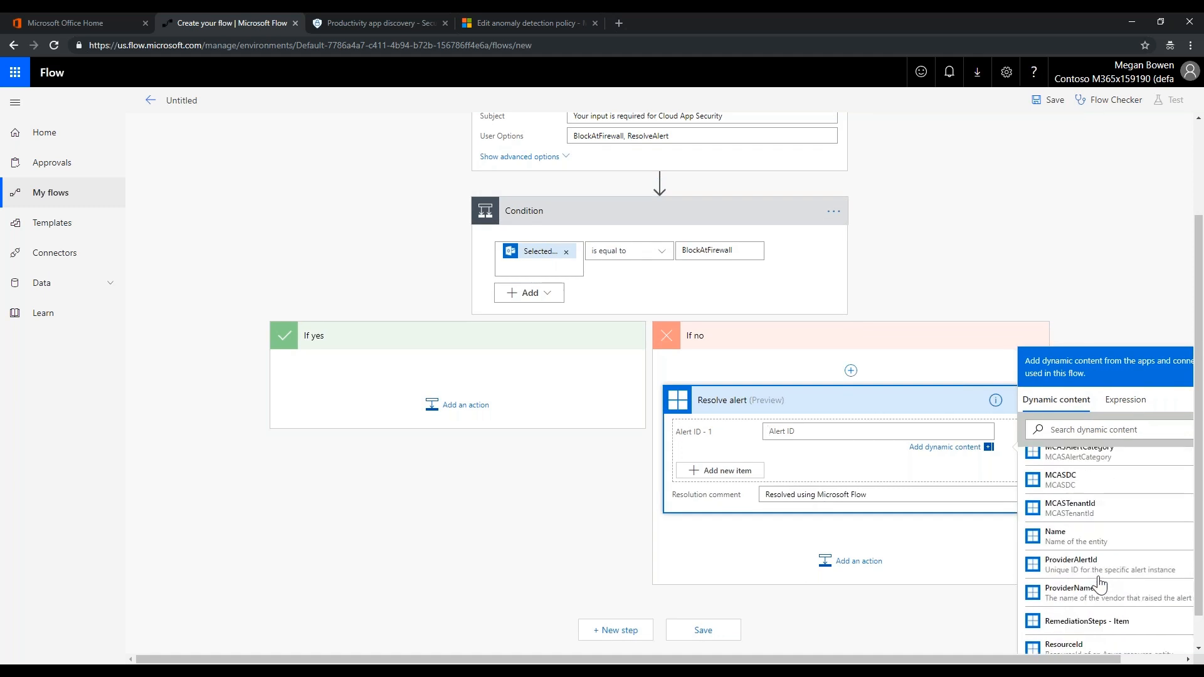
{"action": "left_click", "coordinate": [1078, 568]}
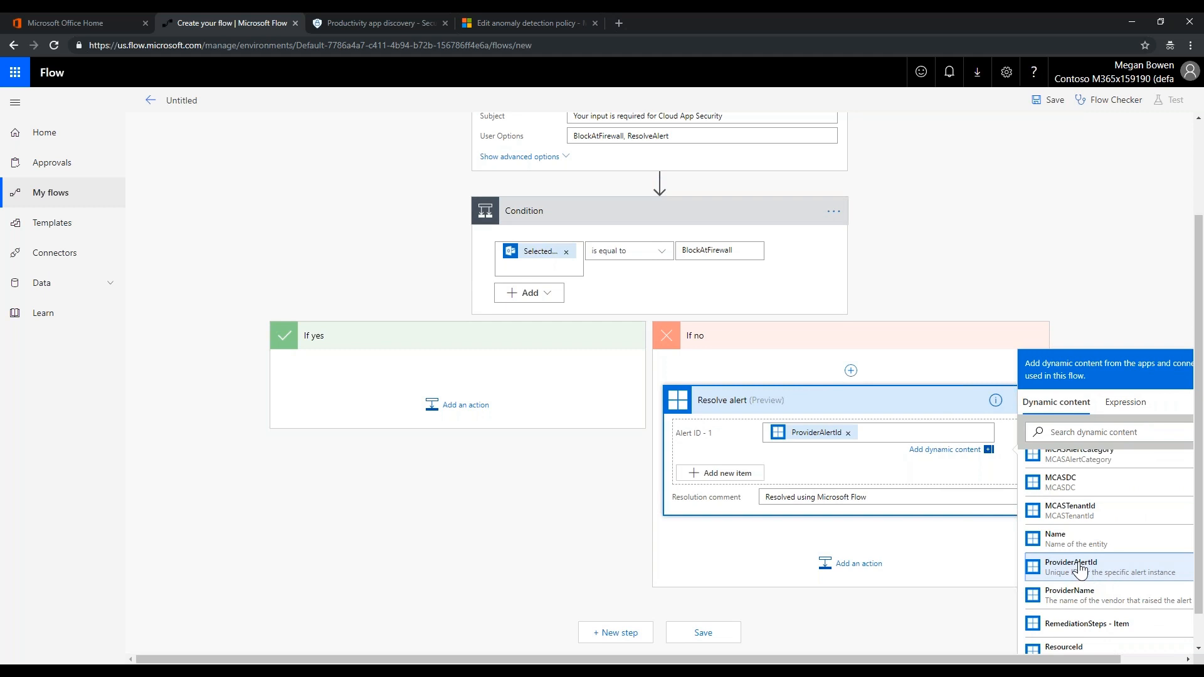
{"action": "left_click", "coordinate": [886, 604]}
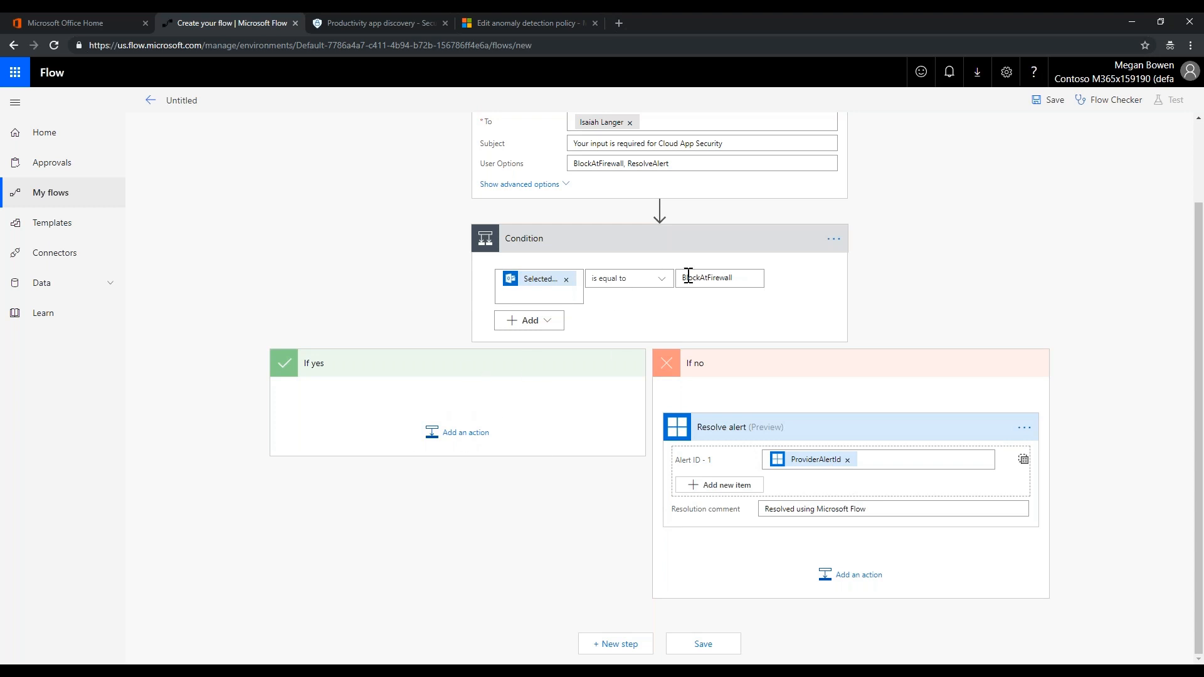
Add an HTTP action to the If yes branch using method POST
{"action": "left_click", "coordinate": [463, 439]}
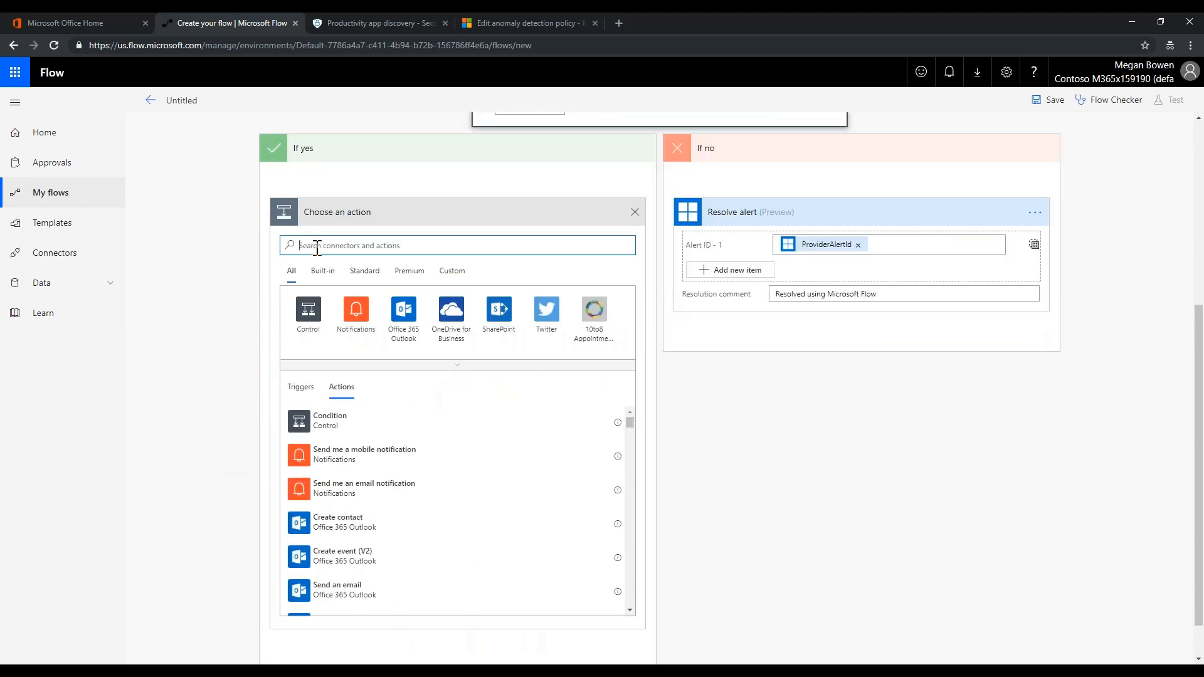
{"action": "type", "text": "http"}
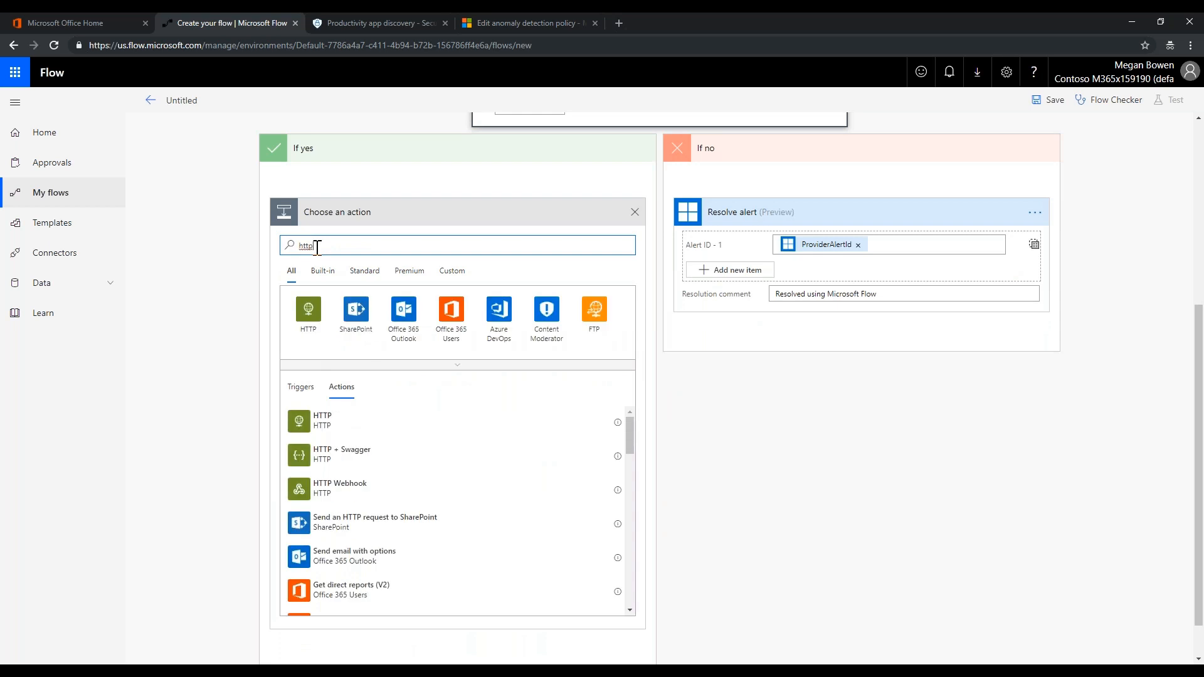
{"action": "left_click", "coordinate": [308, 309]}
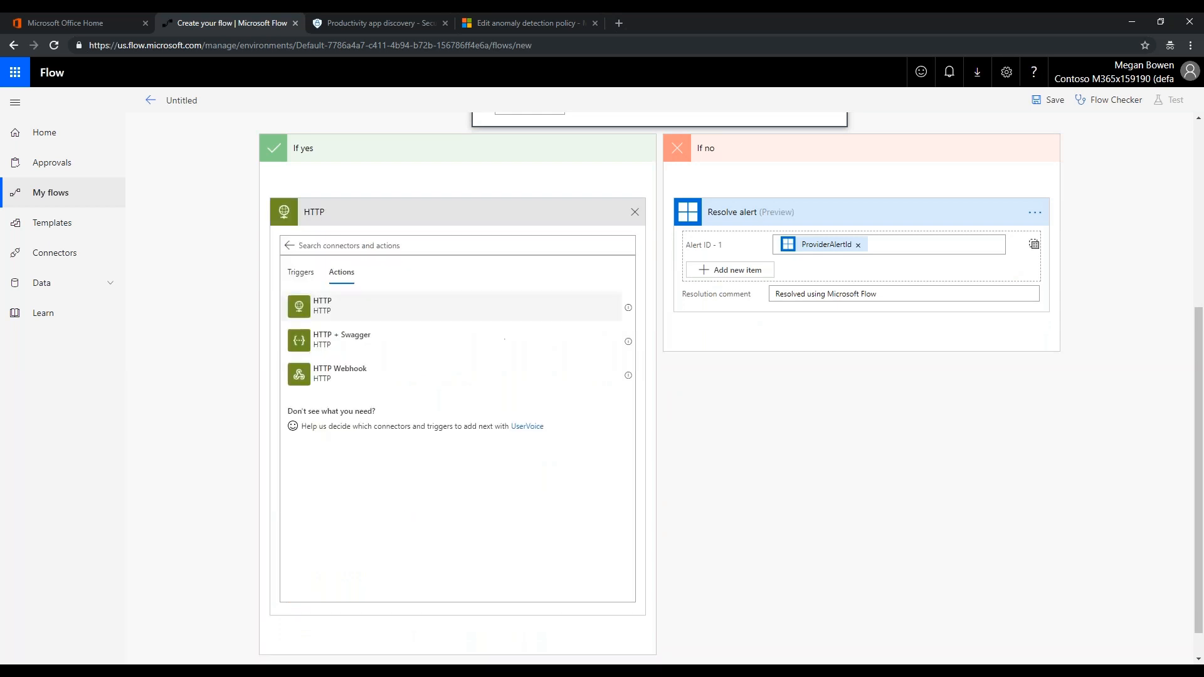
{"action": "left_click", "coordinate": [325, 314]}
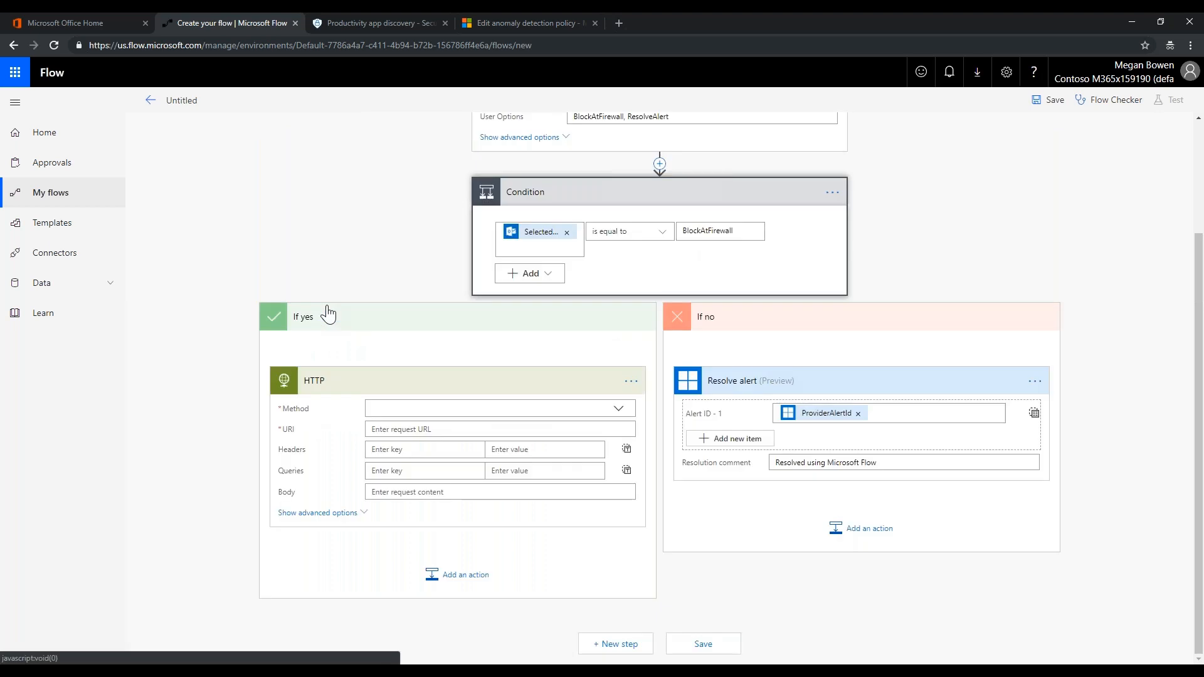
{"action": "left_click", "coordinate": [619, 414]}
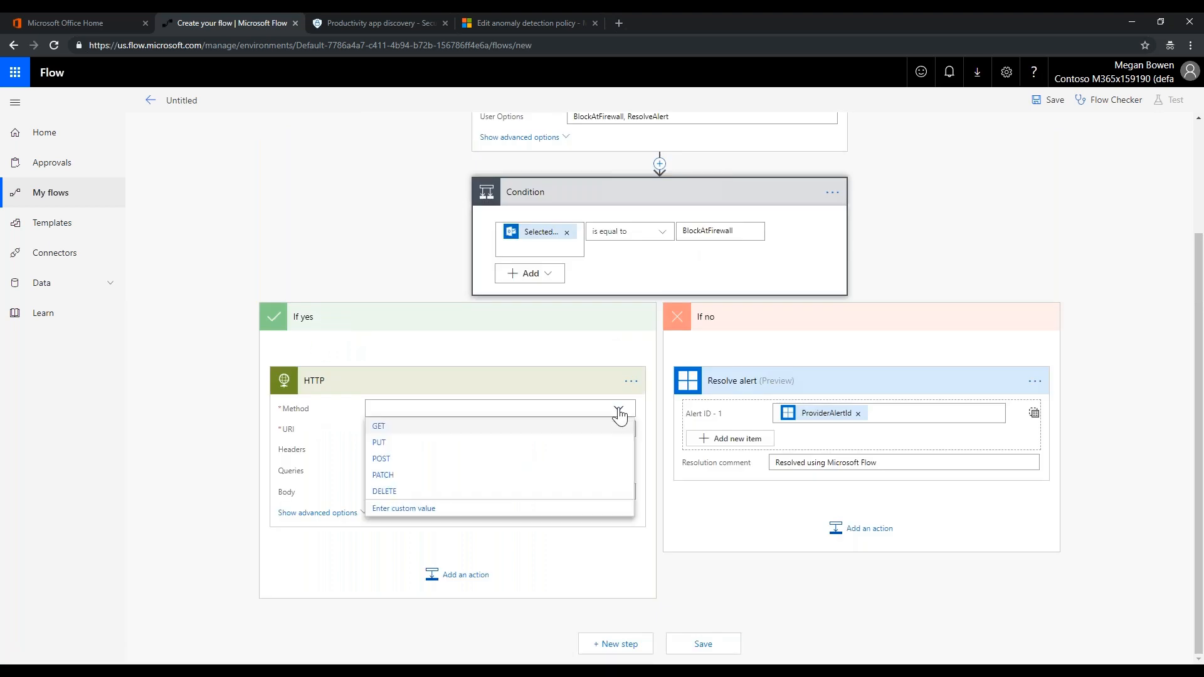
{"action": "left_click", "coordinate": [387, 464]}
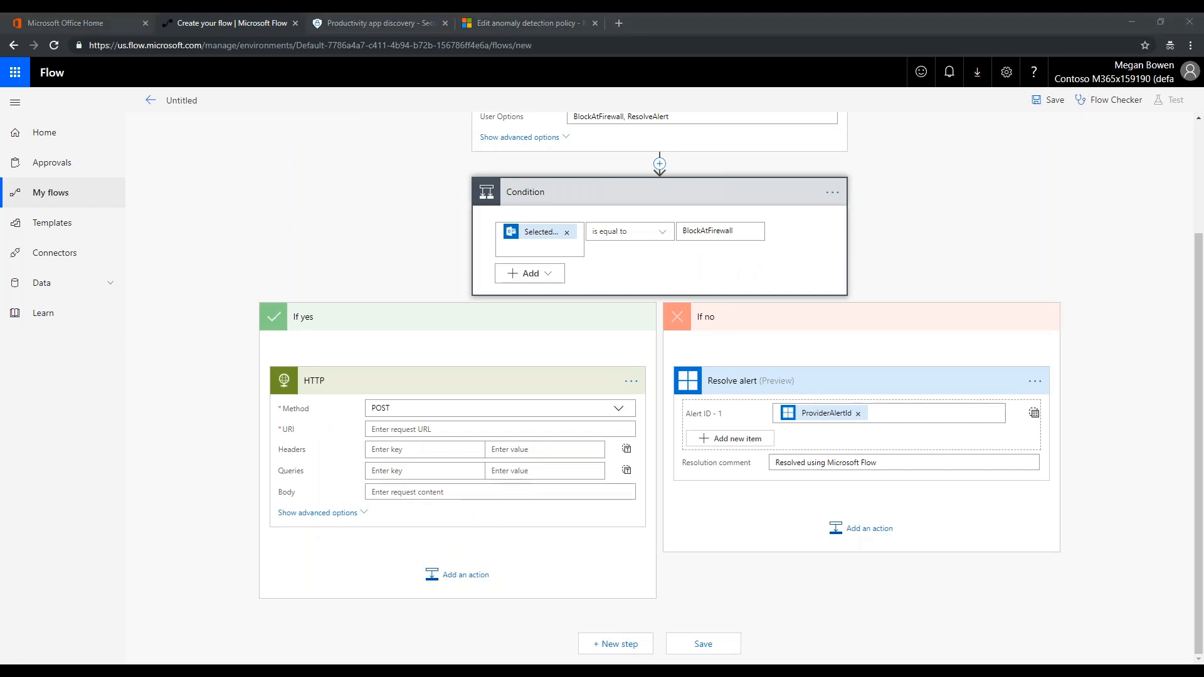
Paste the domain-blocking endpoint as the URI and the JSON request body
{"action": "left_click", "coordinate": [379, 433]}
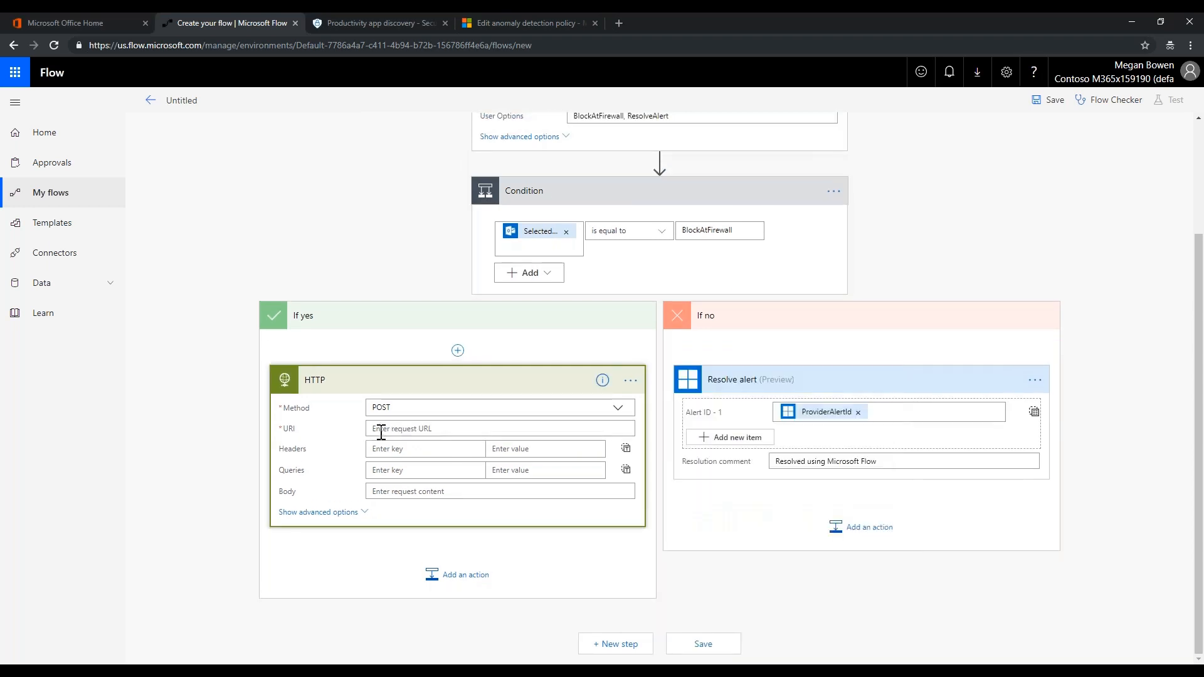
{"action": "left_click", "coordinate": [380, 431]}
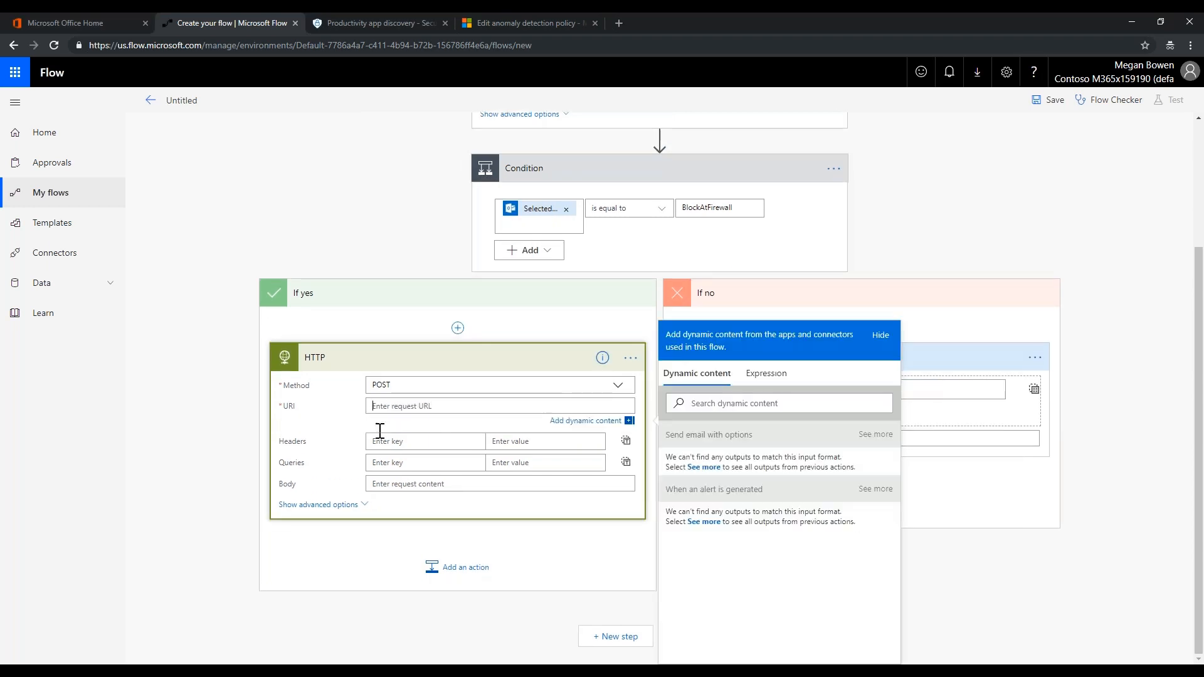
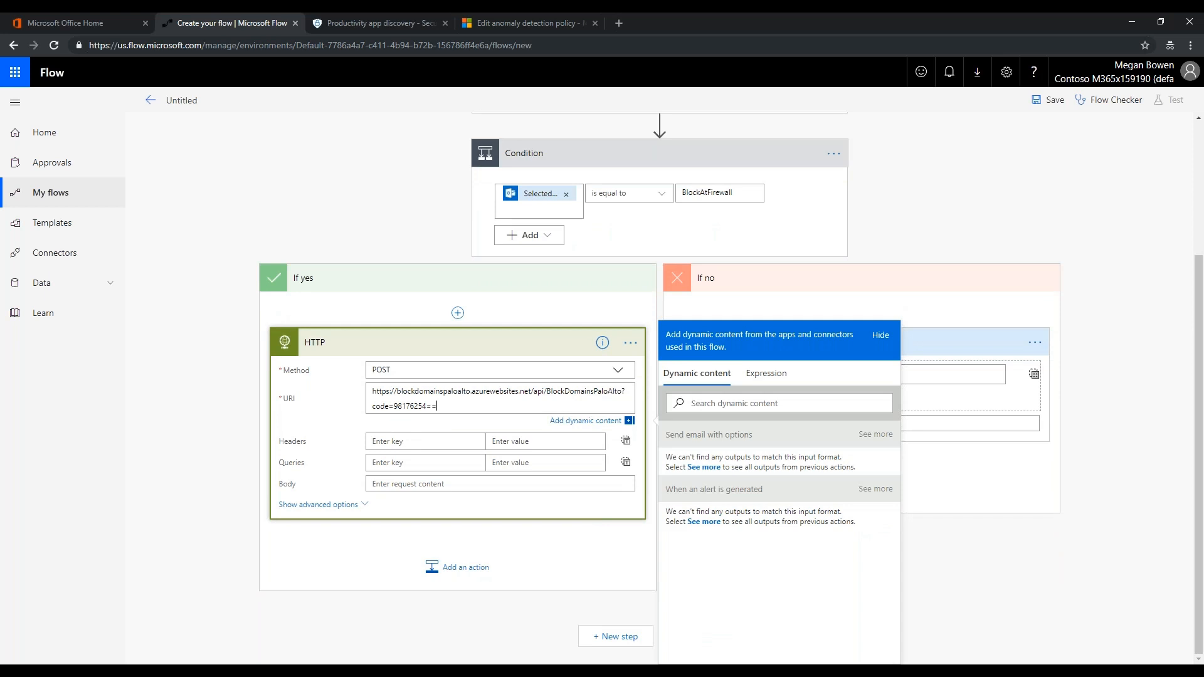
{"action": "left_click", "coordinate": [389, 484]}
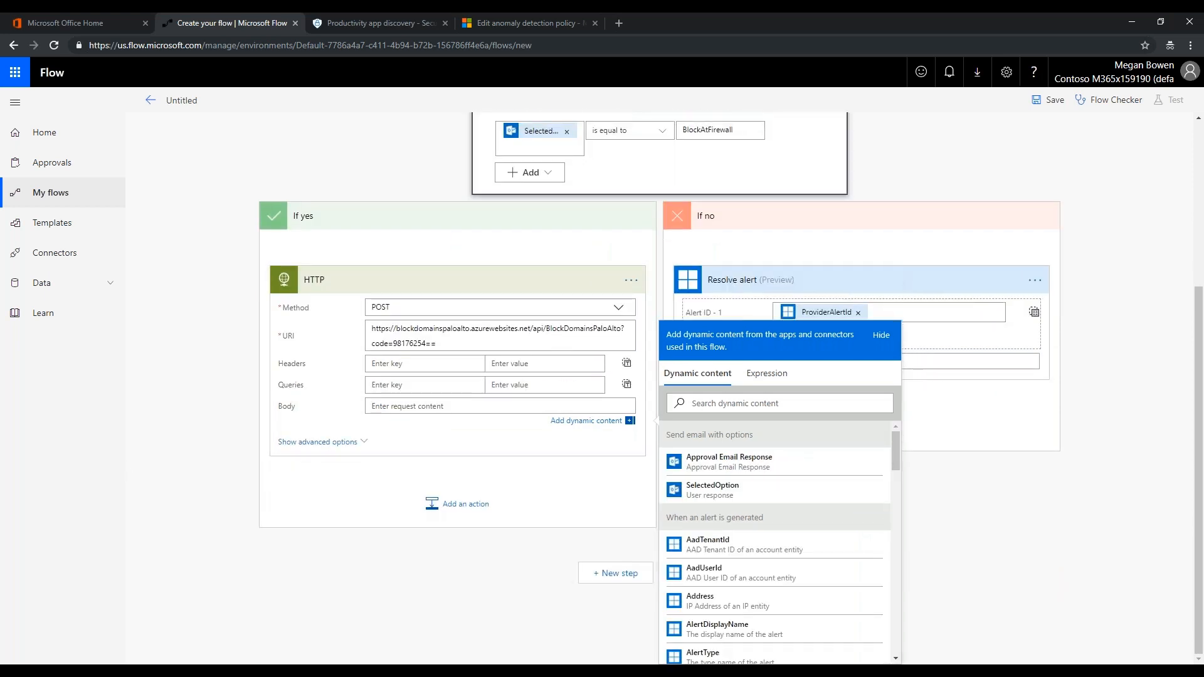
{"action": "key", "text": "alt+Tab"}
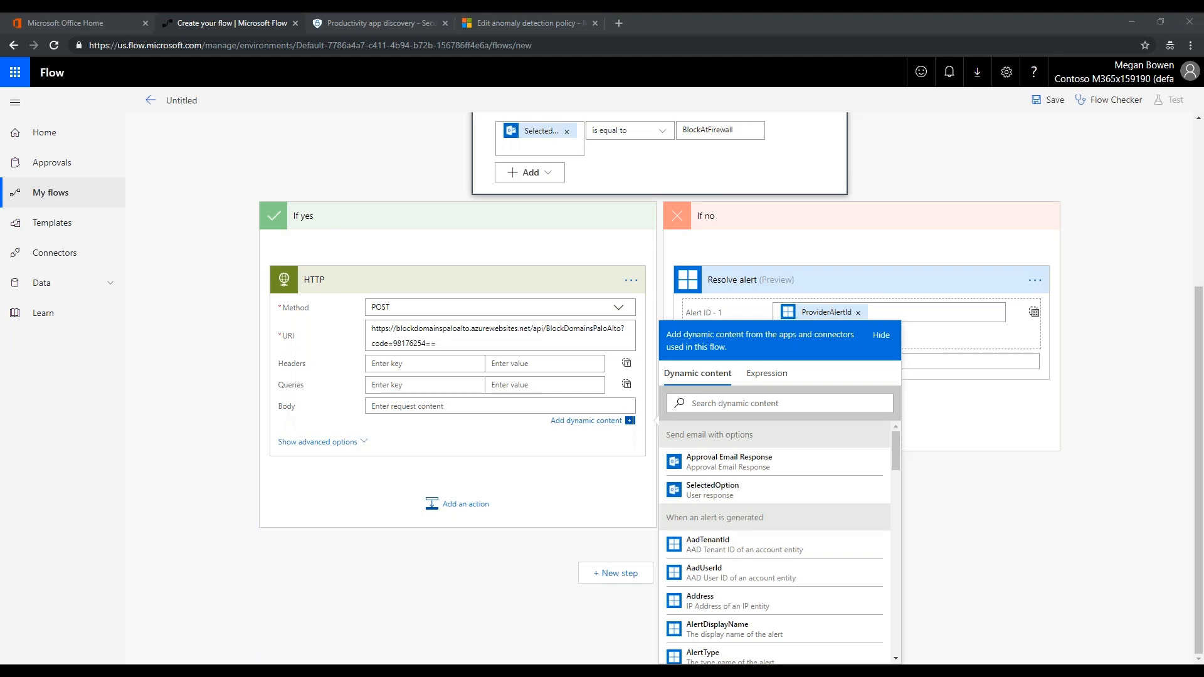
{"action": "left_click", "coordinate": [394, 407]}
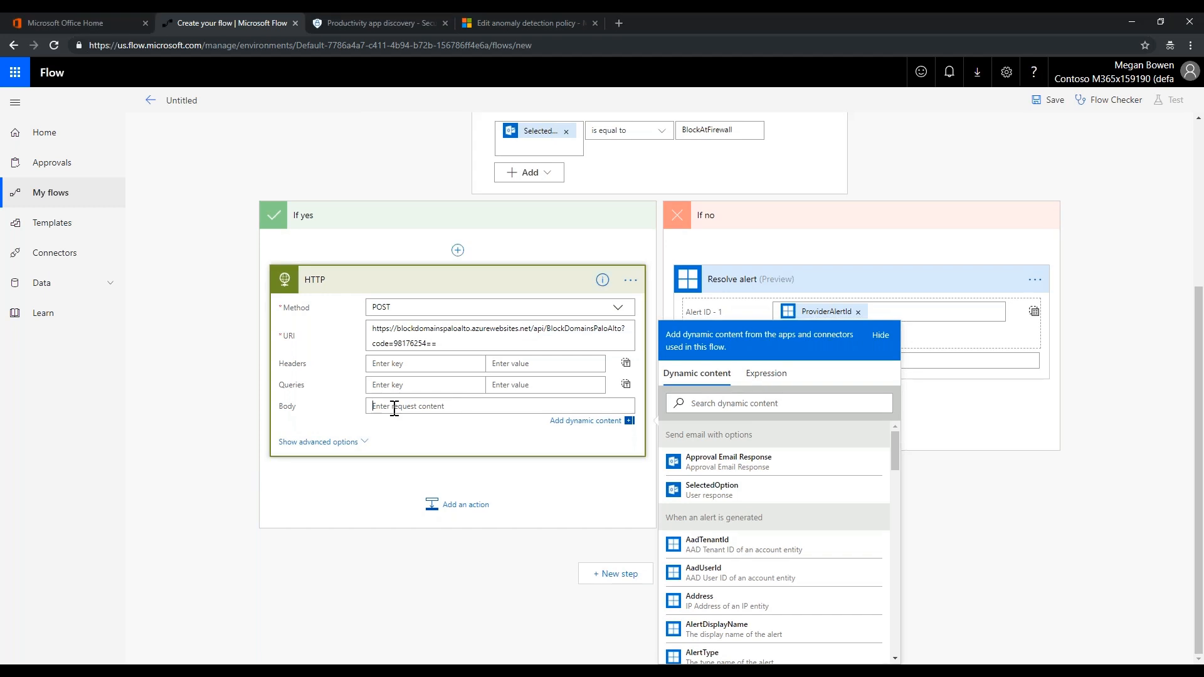
{"action": "key", "text": "ctrl+v"}
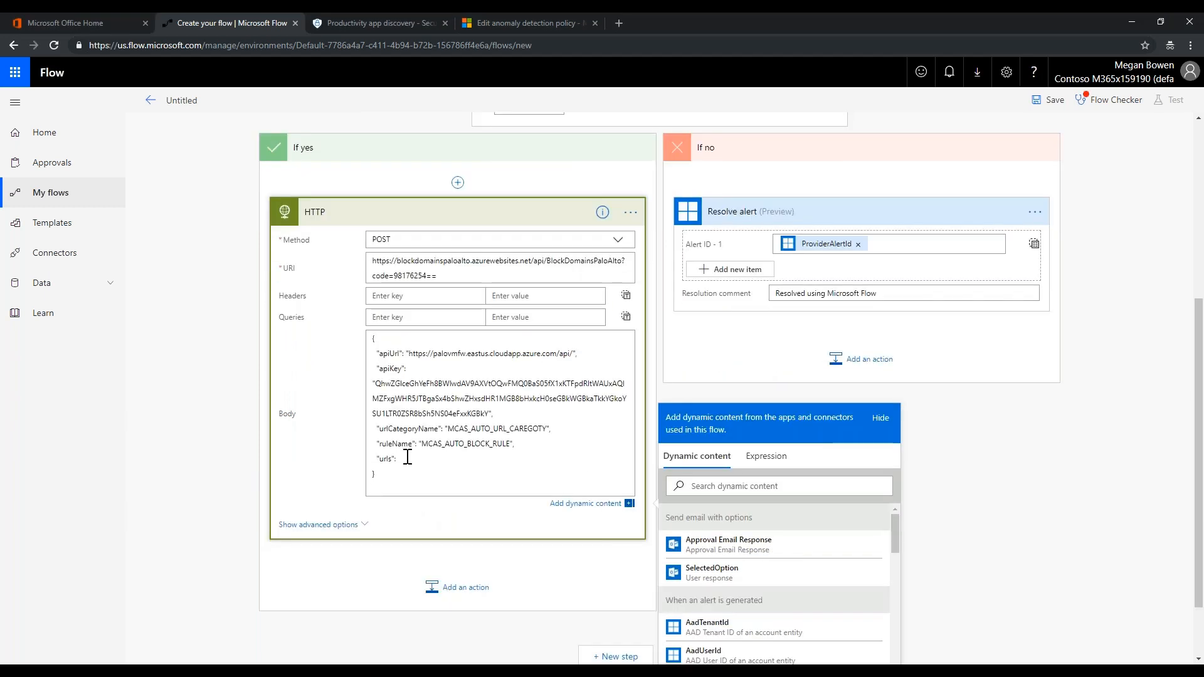
Insert the alert's Domains token as the body's urls value
{"action": "scroll", "coordinate": [699, 506], "scroll_direction": "down", "scroll_amount": 5}
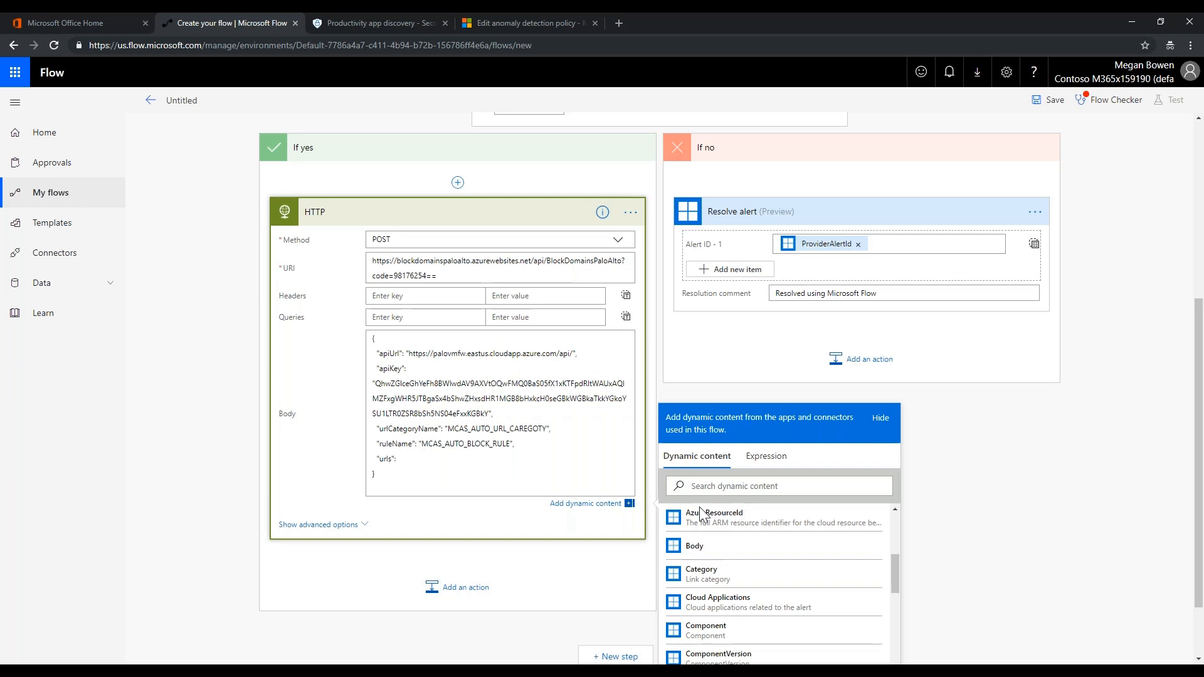
{"action": "scroll", "coordinate": [701, 515], "scroll_direction": "down", "scroll_amount": 4}
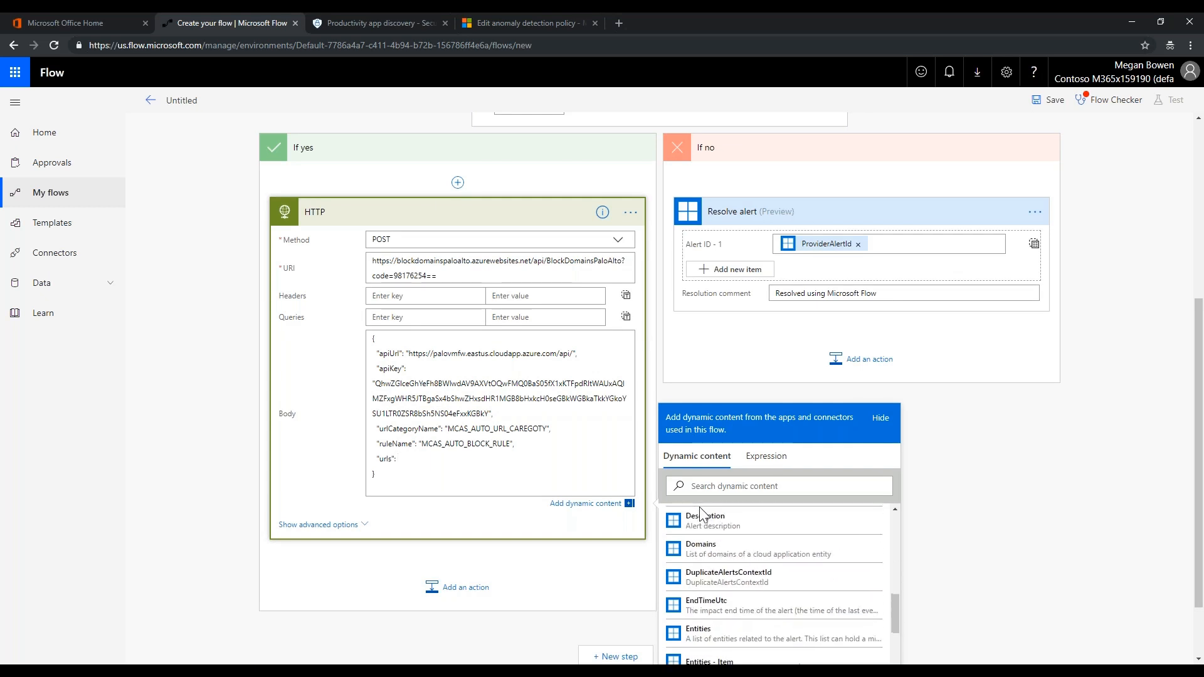
{"action": "left_click", "coordinate": [718, 547]}
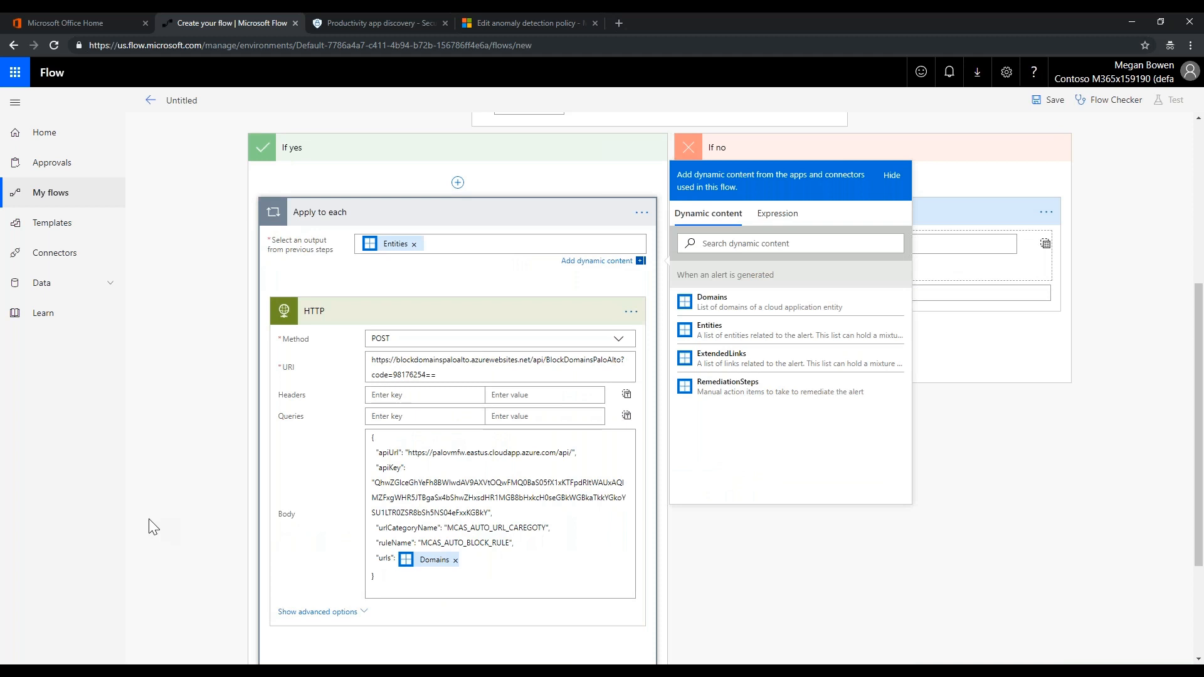
{"action": "scroll", "coordinate": [154, 528], "scroll_direction": "down", "scroll_amount": 1}
{"action": "scroll", "coordinate": [154, 527], "scroll_direction": "down", "scroll_amount": 1}
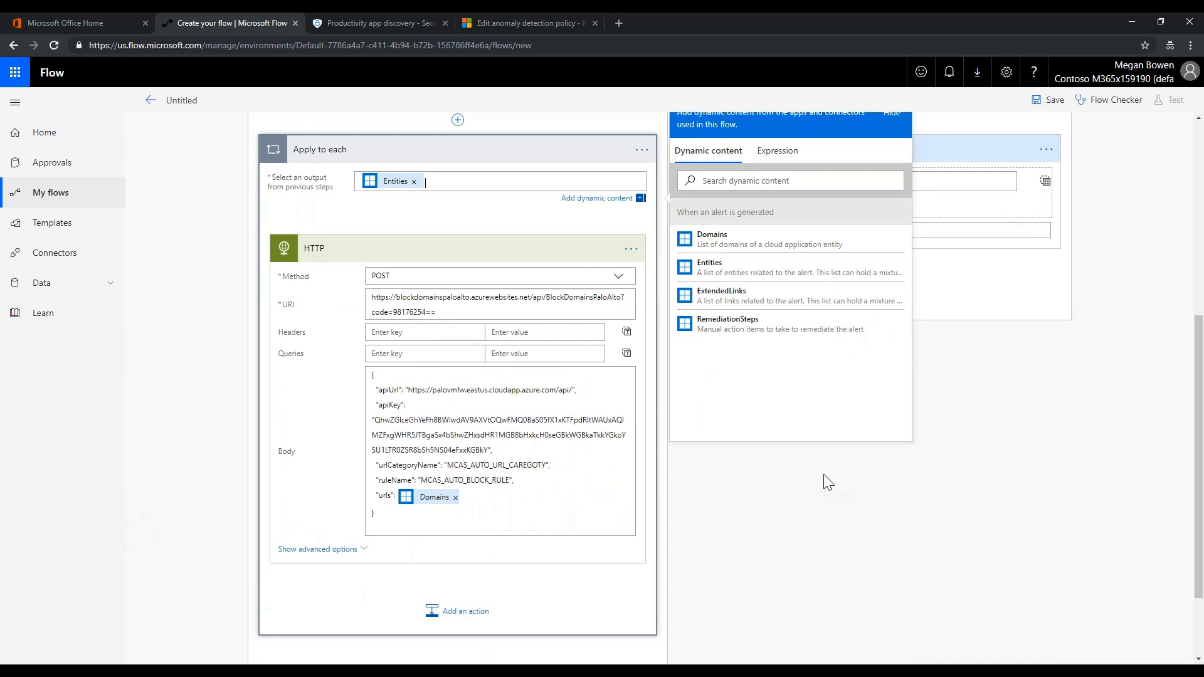
{"action": "scroll", "coordinate": [828, 483], "scroll_direction": "up", "scroll_amount": 6}
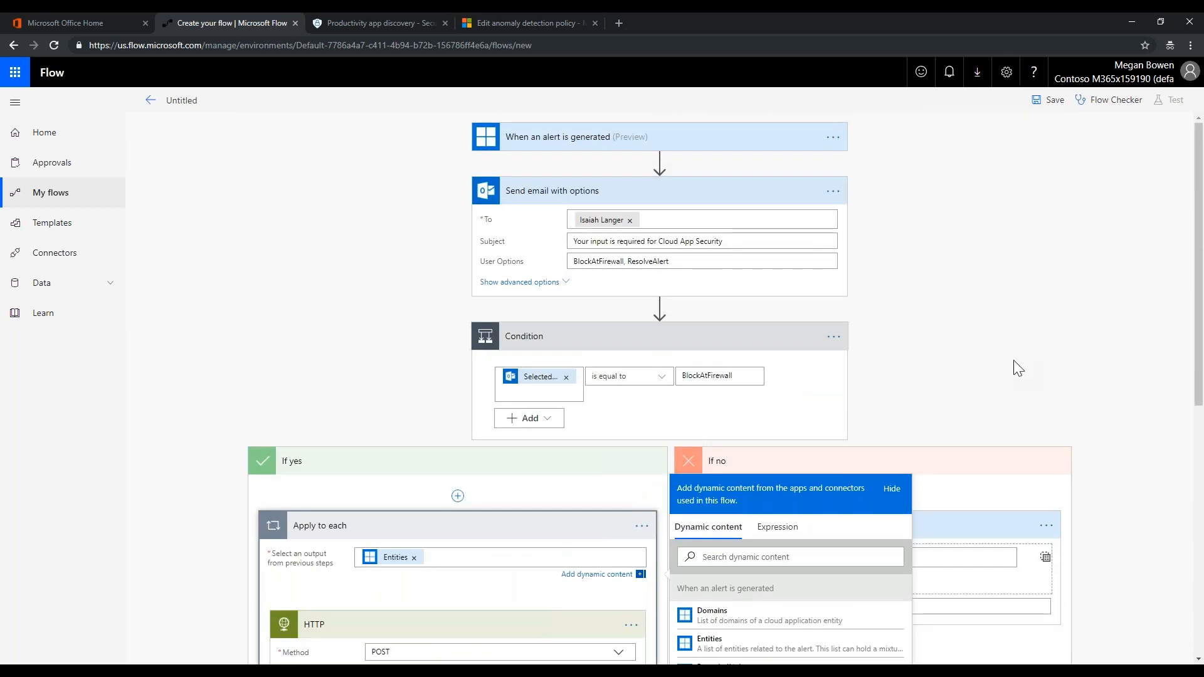
Hide the dynamic content panel and scroll past the HTTP card down to Save
{"action": "left_click", "coordinate": [1013, 368]}
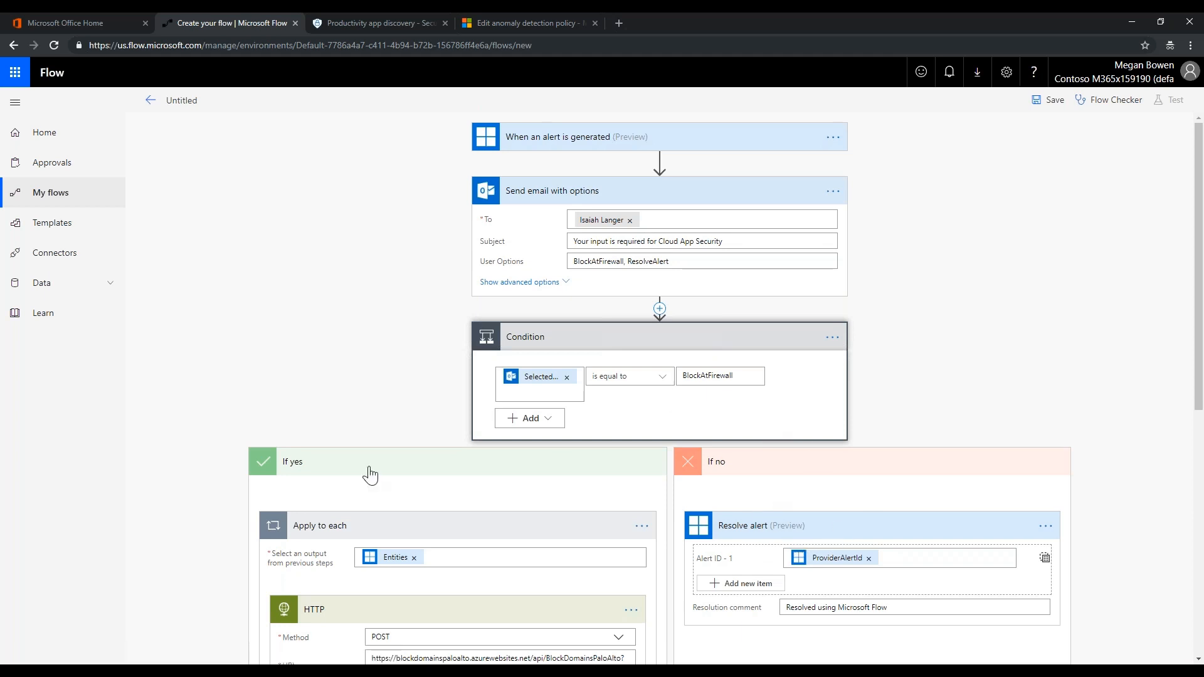
{"action": "scroll", "coordinate": [352, 397], "scroll_direction": "down", "scroll_amount": 3}
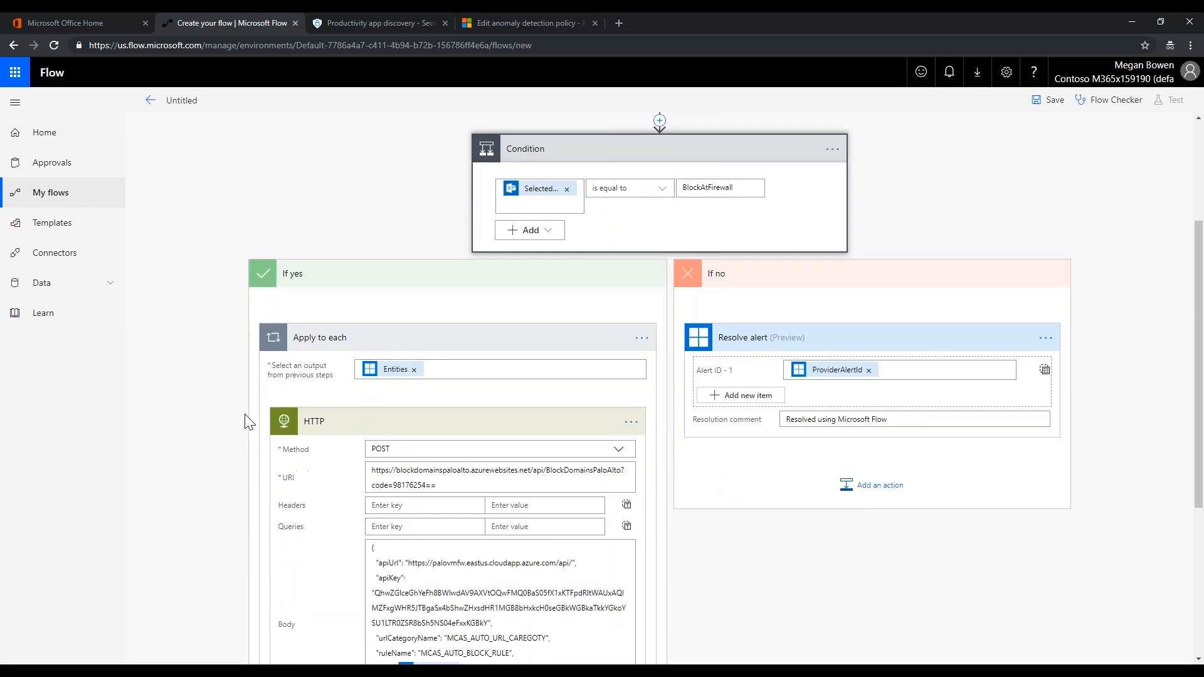
{"action": "scroll", "coordinate": [317, 450], "scroll_direction": "down", "scroll_amount": 2}
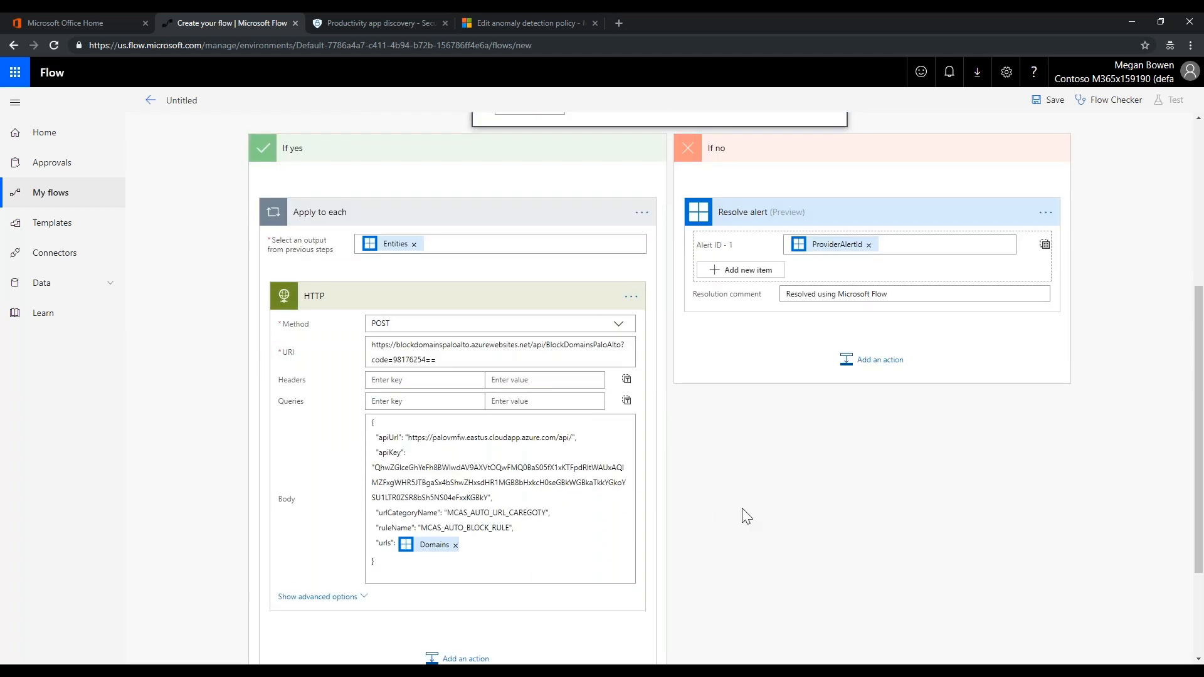
{"action": "scroll", "coordinate": [746, 516], "scroll_direction": "down", "scroll_amount": 2}
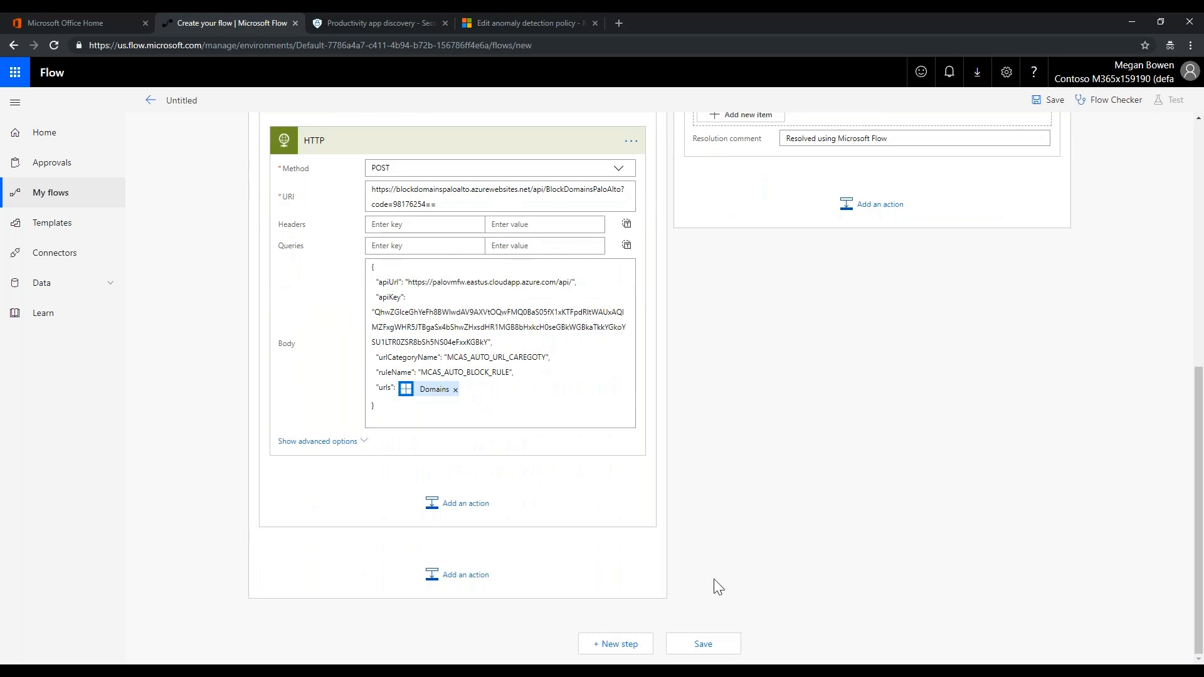
Rename the flow to 'CAS Block at Firewall' and save it
{"action": "left_click", "coordinate": [703, 644]}
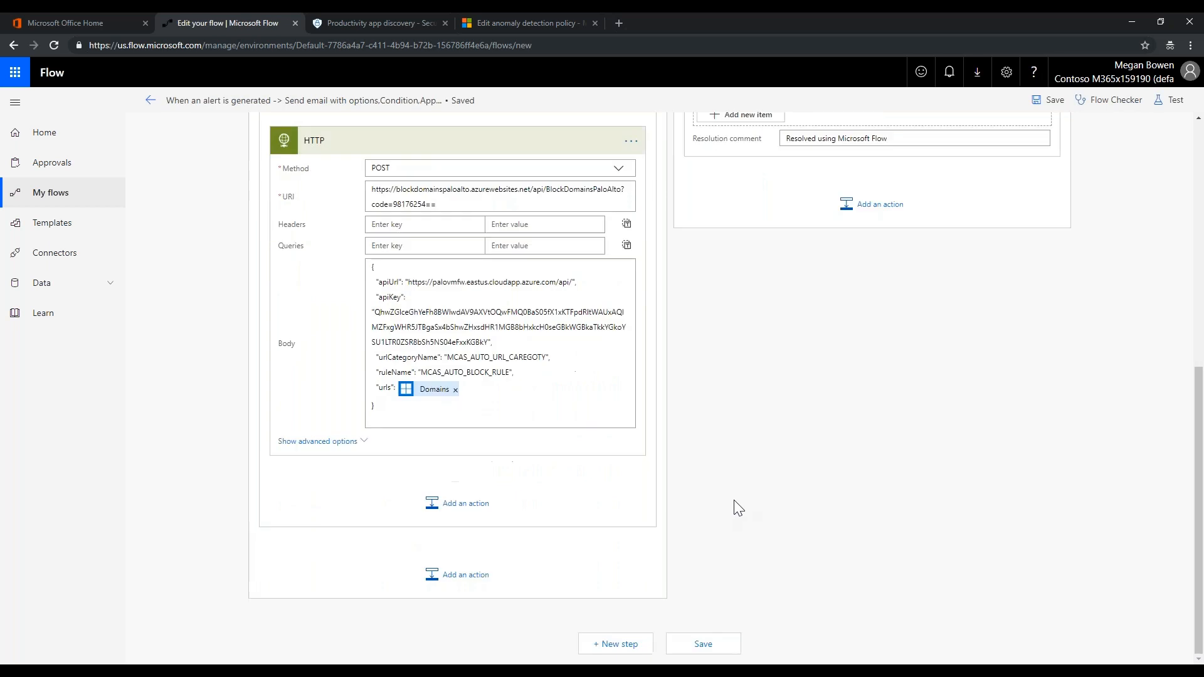
{"action": "right_click", "coordinate": [219, 102]}
{"action": "left_click", "coordinate": [214, 101]}
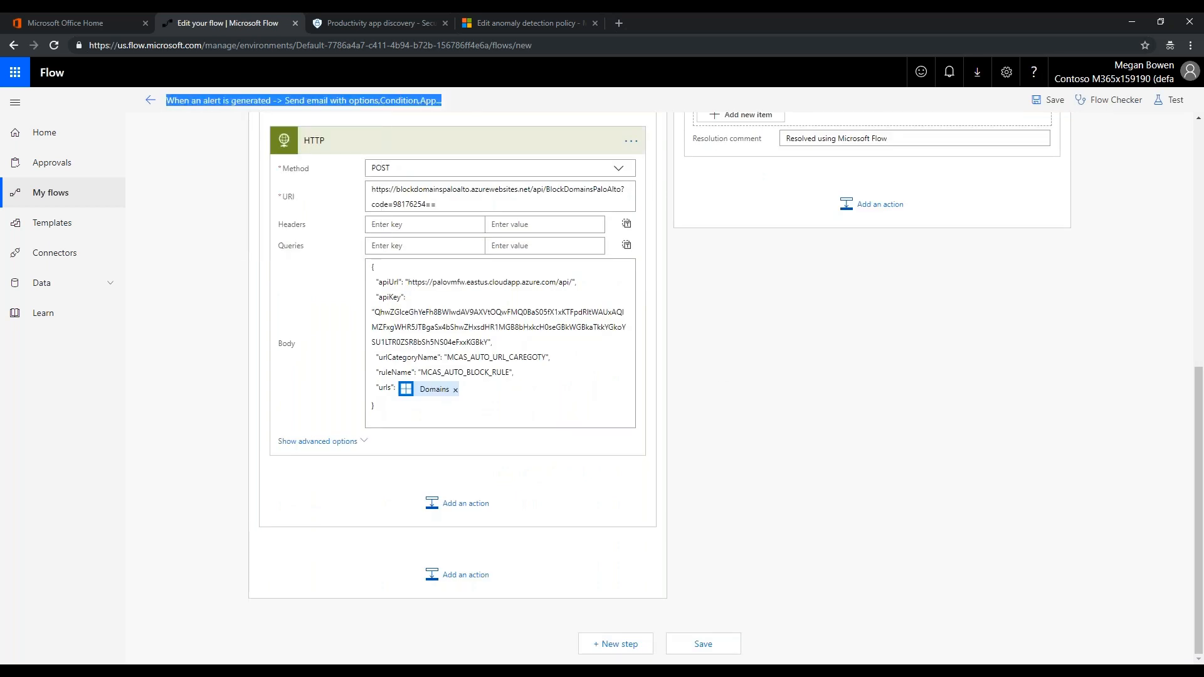
{"action": "type", "text": "CAS Block at Firewall"}
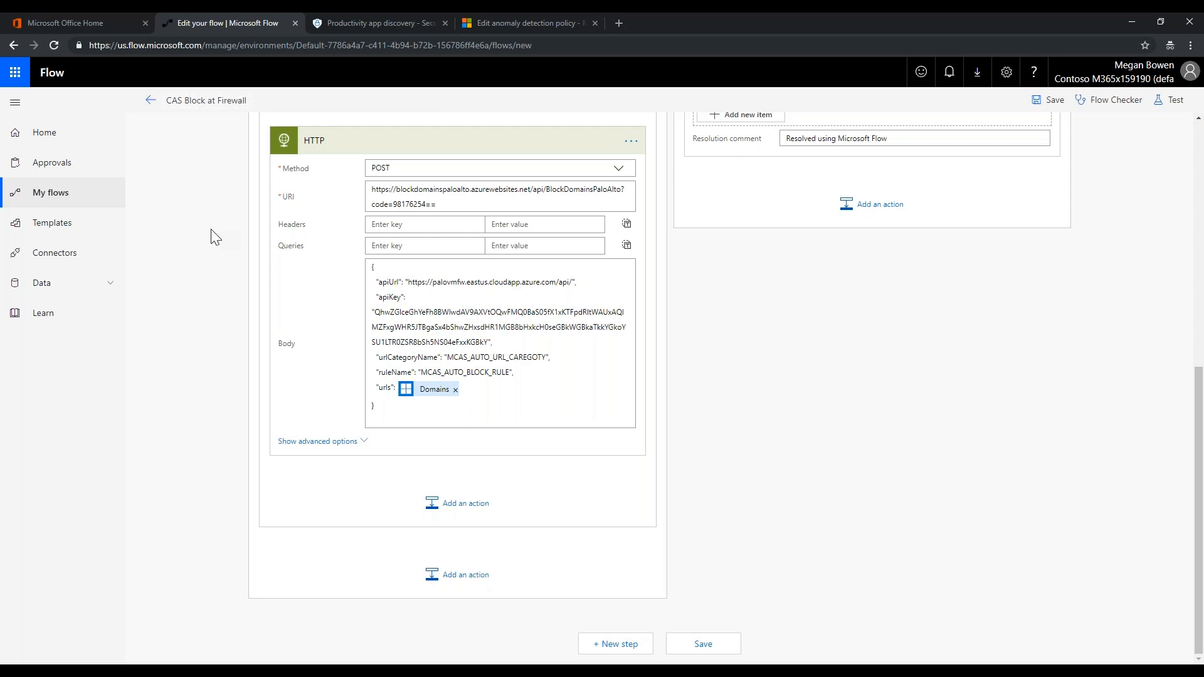
{"action": "left_click", "coordinate": [150, 101]}
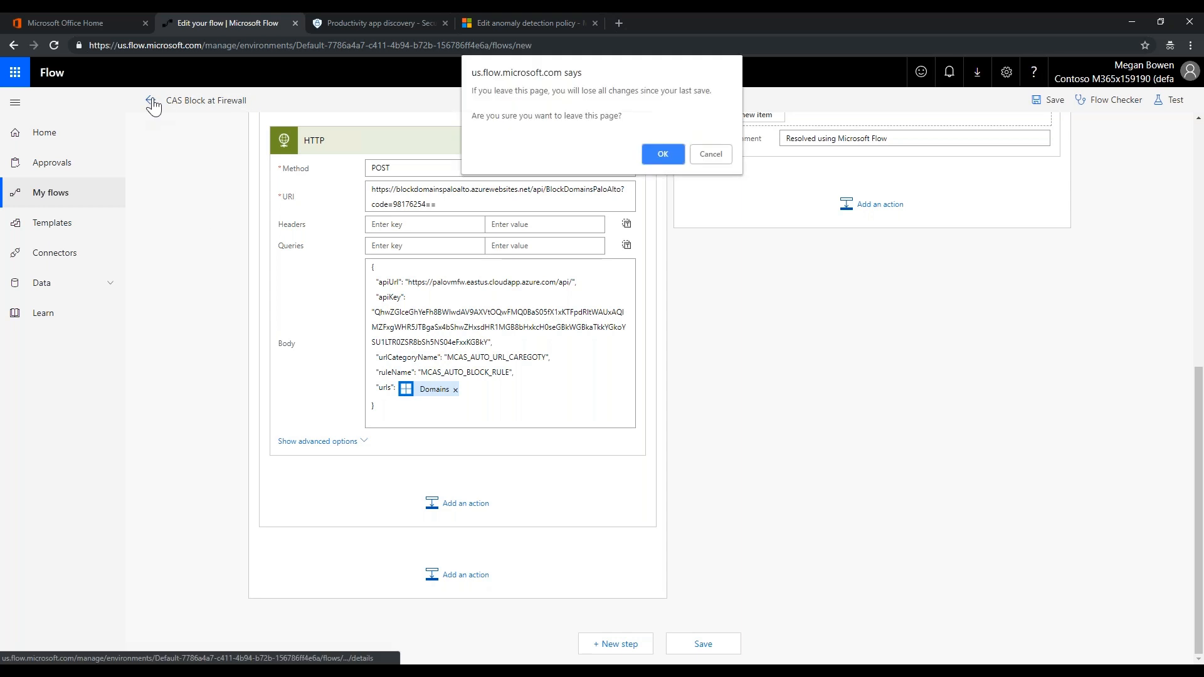
{"action": "left_click", "coordinate": [711, 154]}
{"action": "left_click", "coordinate": [1049, 100]}
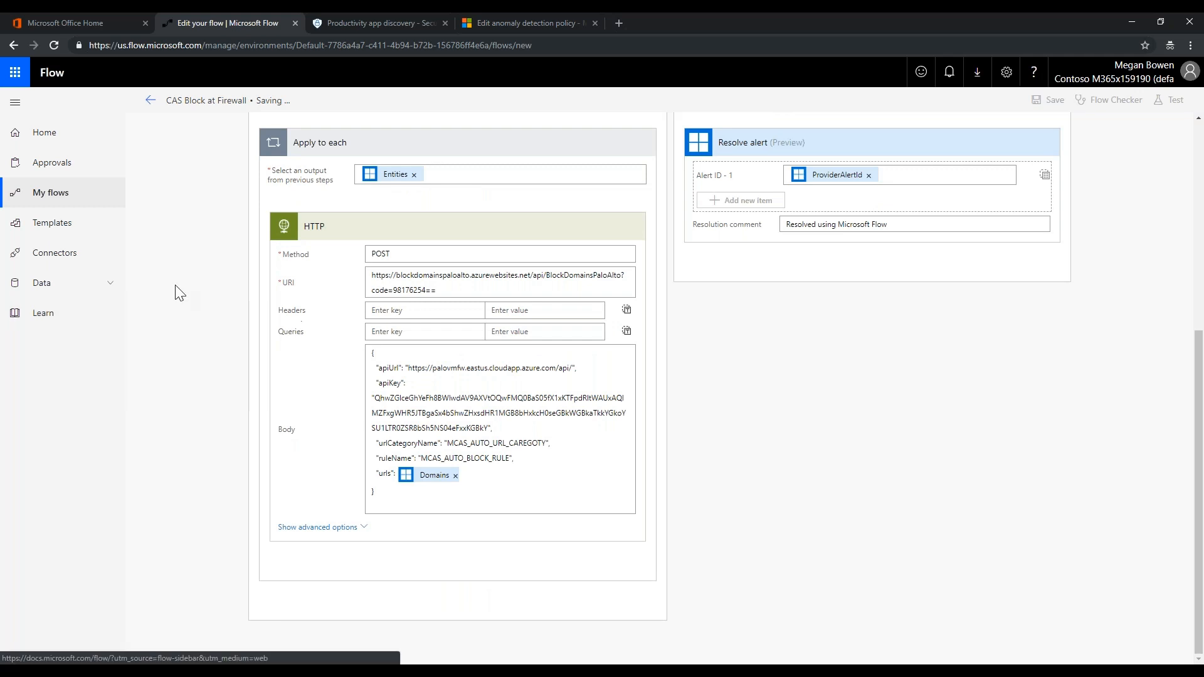
Leave the editor, confirm the flow appears in My flows, and return to the policy tab
{"action": "left_click", "coordinate": [151, 100]}
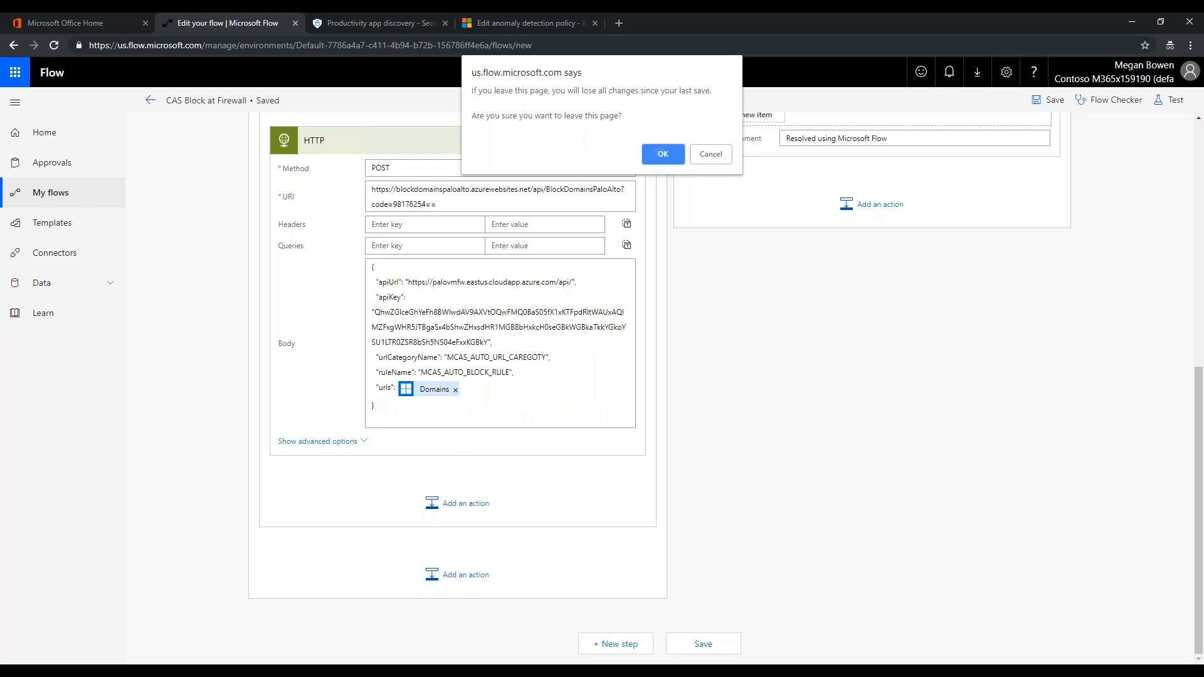
{"action": "left_click", "coordinate": [663, 154]}
{"action": "left_click", "coordinate": [61, 201]}
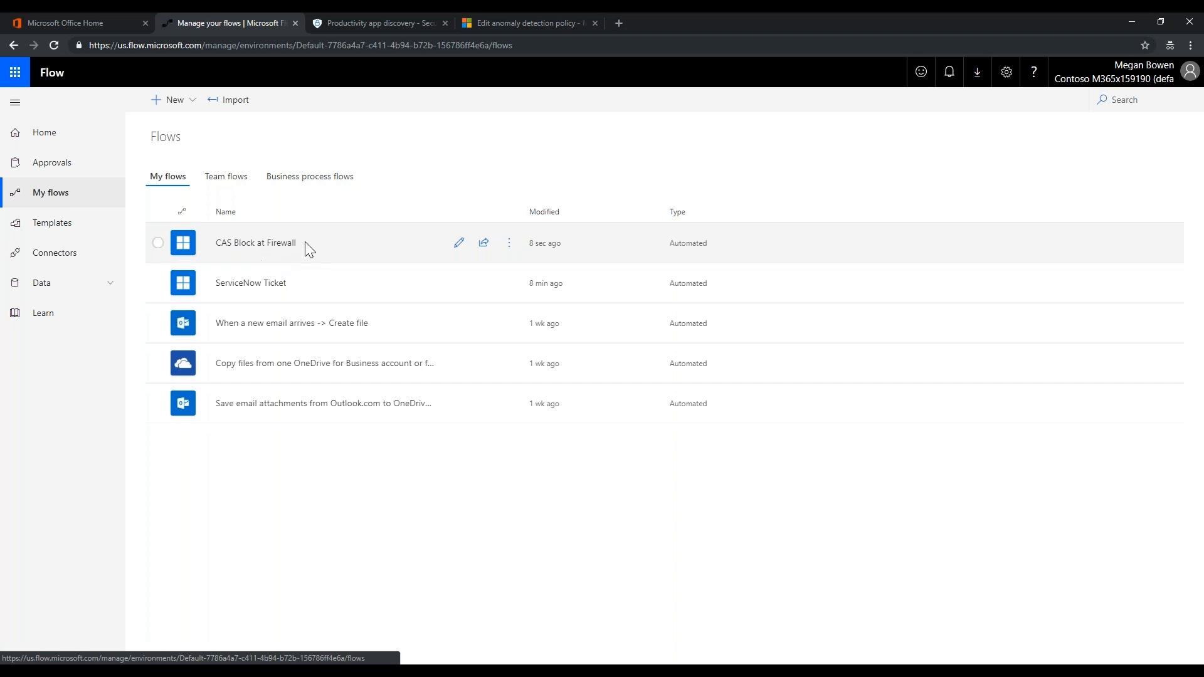
{"action": "left_click", "coordinate": [510, 25]}
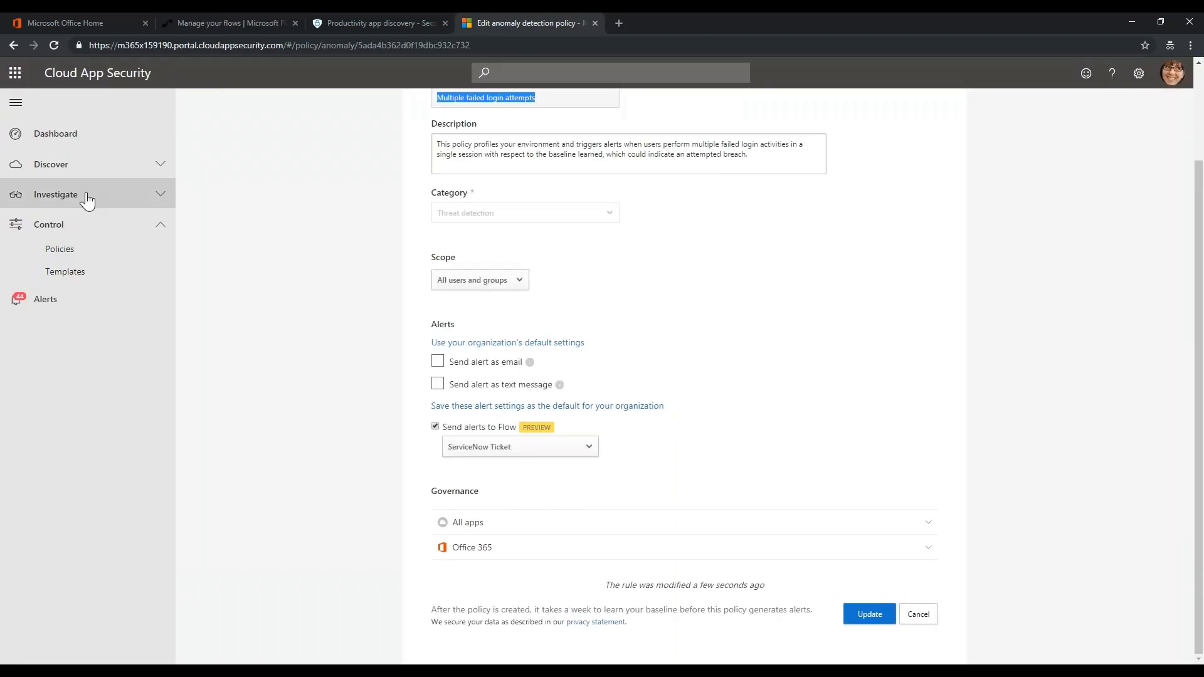
Leave the unsaved policy edit for the Policies list and scroll to its bottom
{"action": "left_click", "coordinate": [63, 251]}
{"action": "left_click", "coordinate": [725, 213]}
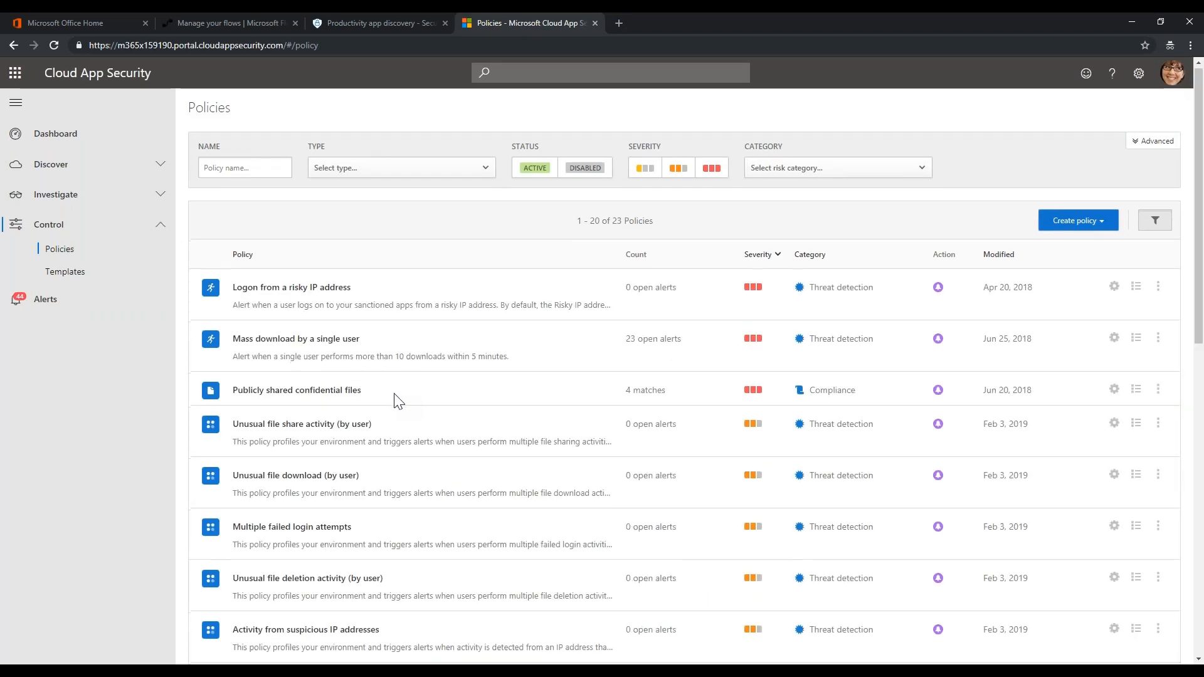
{"action": "scroll", "coordinate": [396, 401], "scroll_direction": "down", "scroll_amount": 5}
{"action": "scroll", "coordinate": [396, 402], "scroll_direction": "down", "scroll_amount": 4}
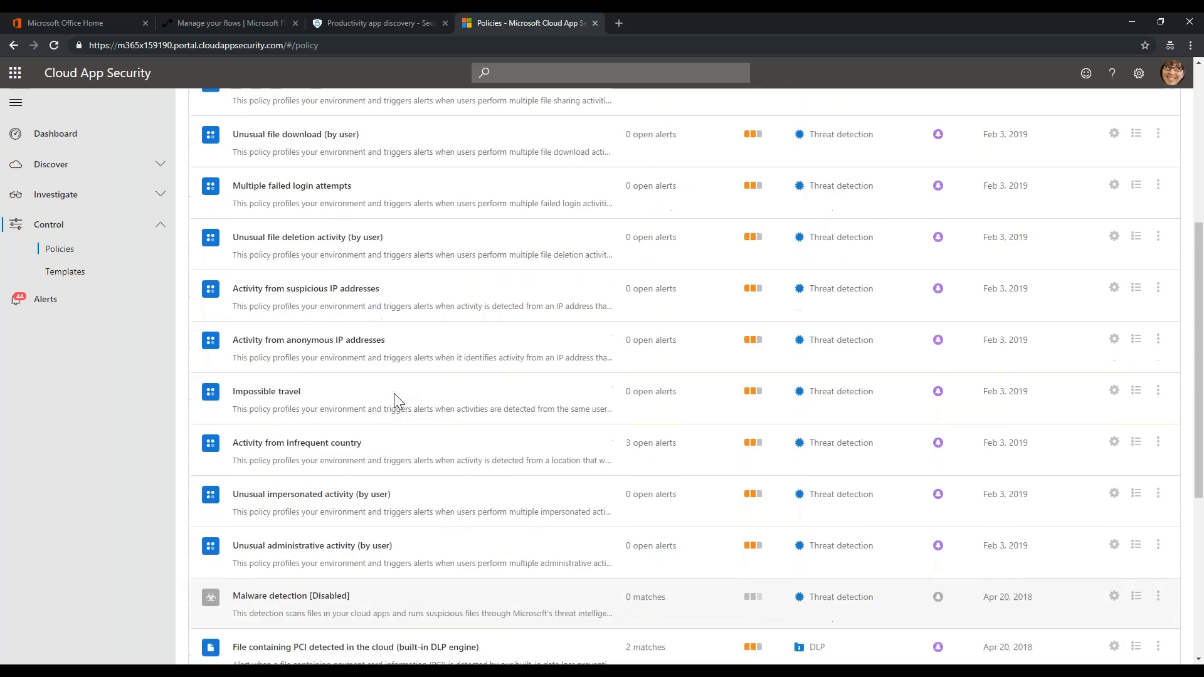
{"action": "scroll", "coordinate": [383, 439], "scroll_direction": "down", "scroll_amount": 1}
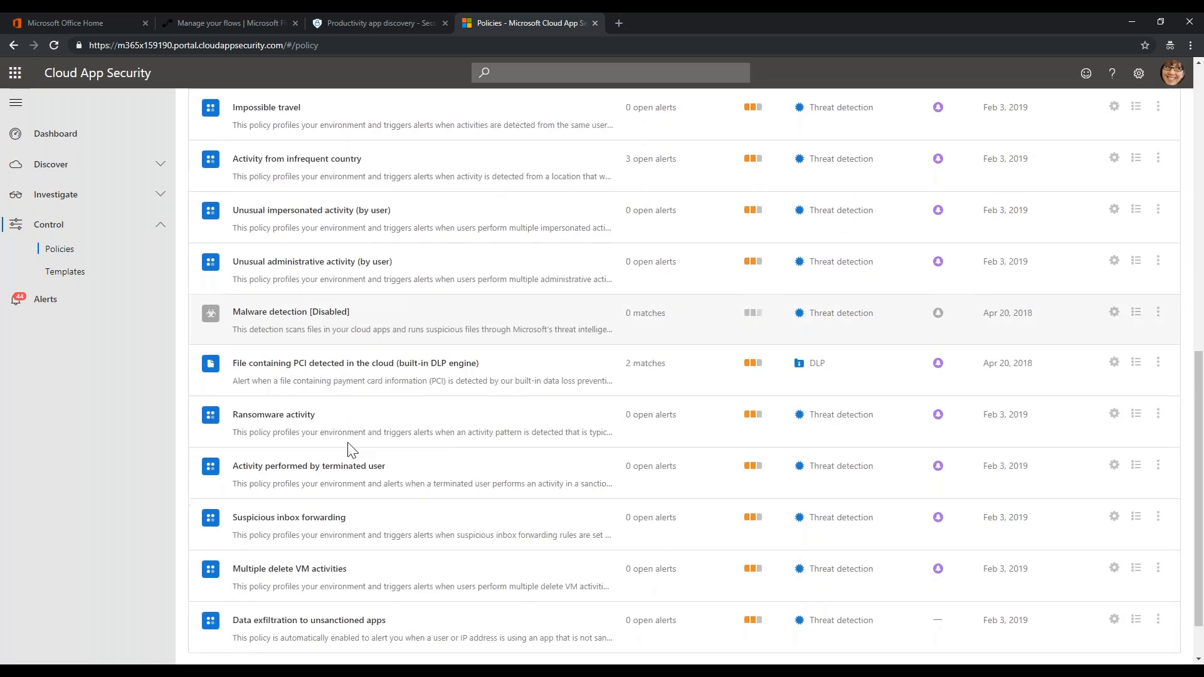
{"action": "scroll", "coordinate": [390, 444], "scroll_direction": "down", "scroll_amount": 1}
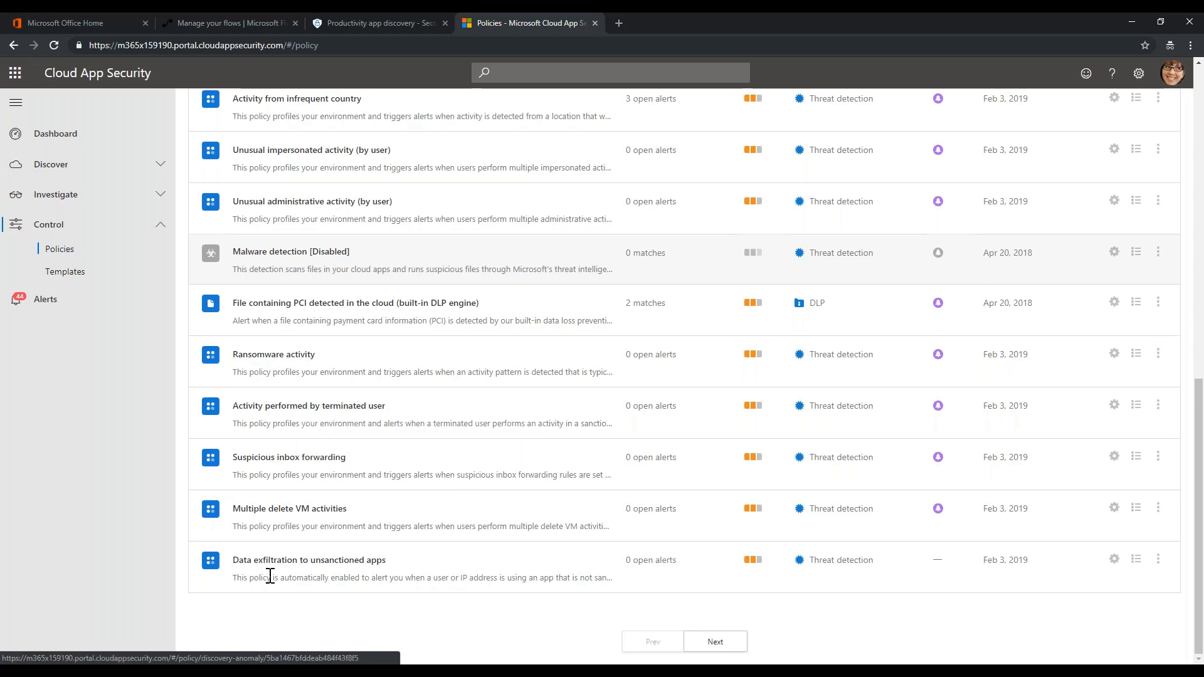
Open 'Data exfiltration to unsanctioned apps' and tick Send alerts to Flow
{"action": "left_click", "coordinate": [312, 560]}
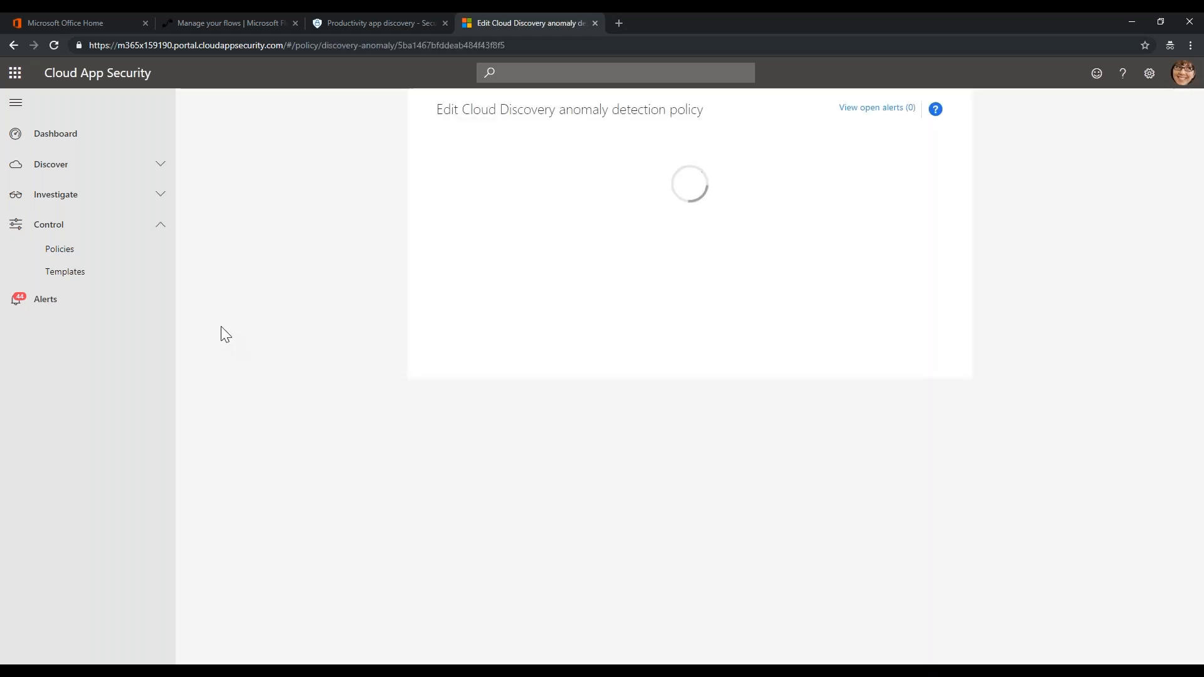
{"action": "scroll", "coordinate": [743, 348], "scroll_direction": "down", "scroll_amount": 1}
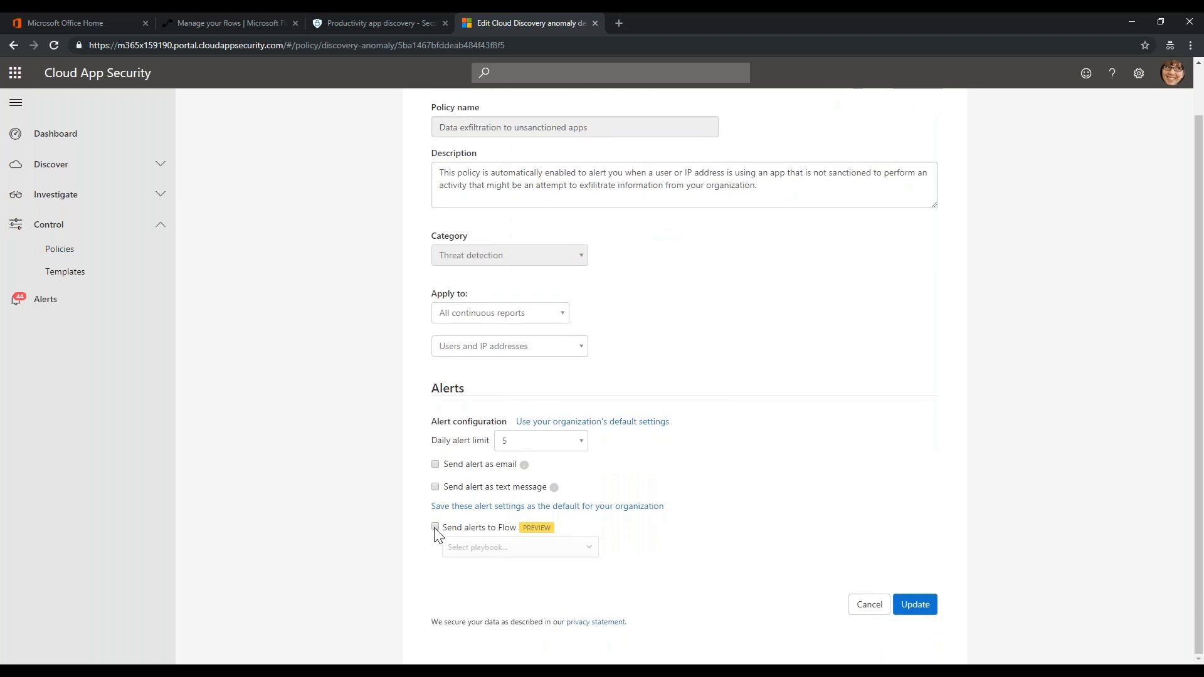
{"action": "left_click", "coordinate": [435, 528]}
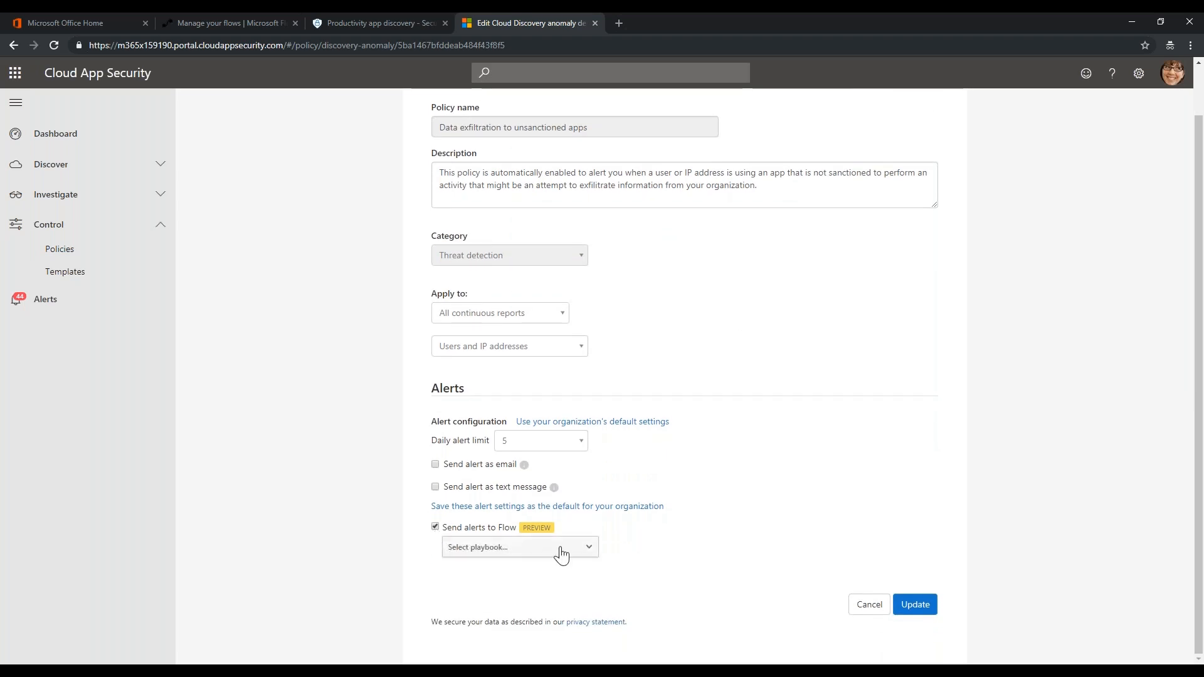
Review the available playbooks and bring up the settings gear menu
{"action": "left_click", "coordinate": [586, 550]}
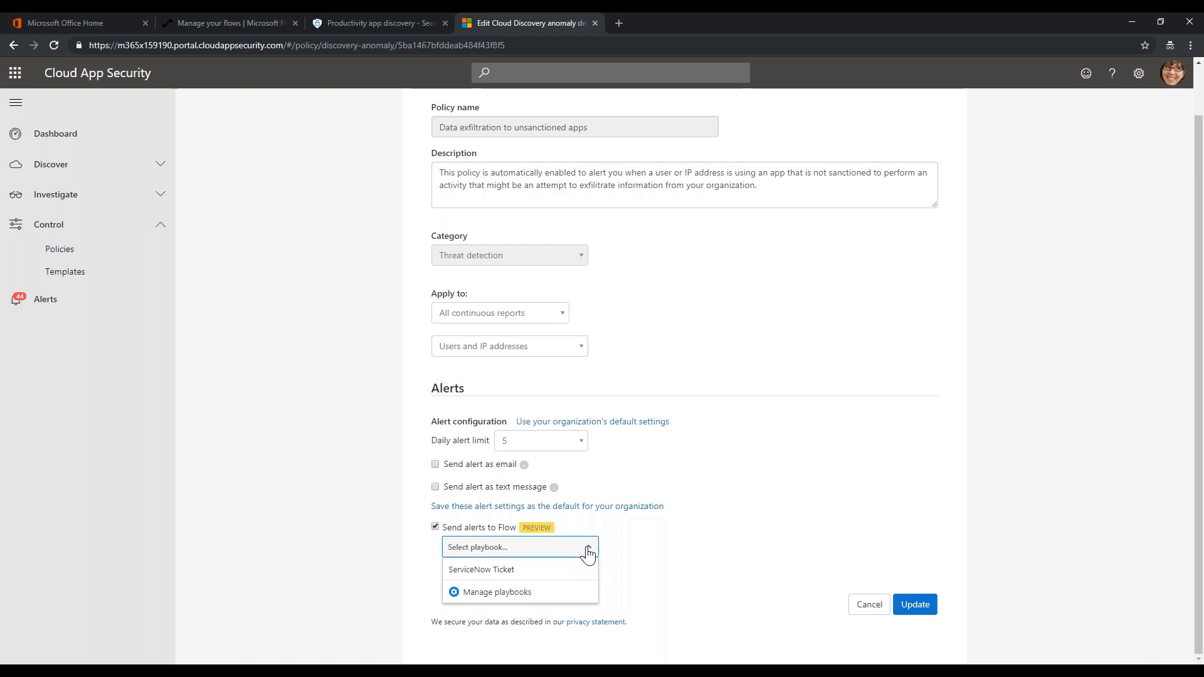
{"action": "left_click", "coordinate": [271, 462]}
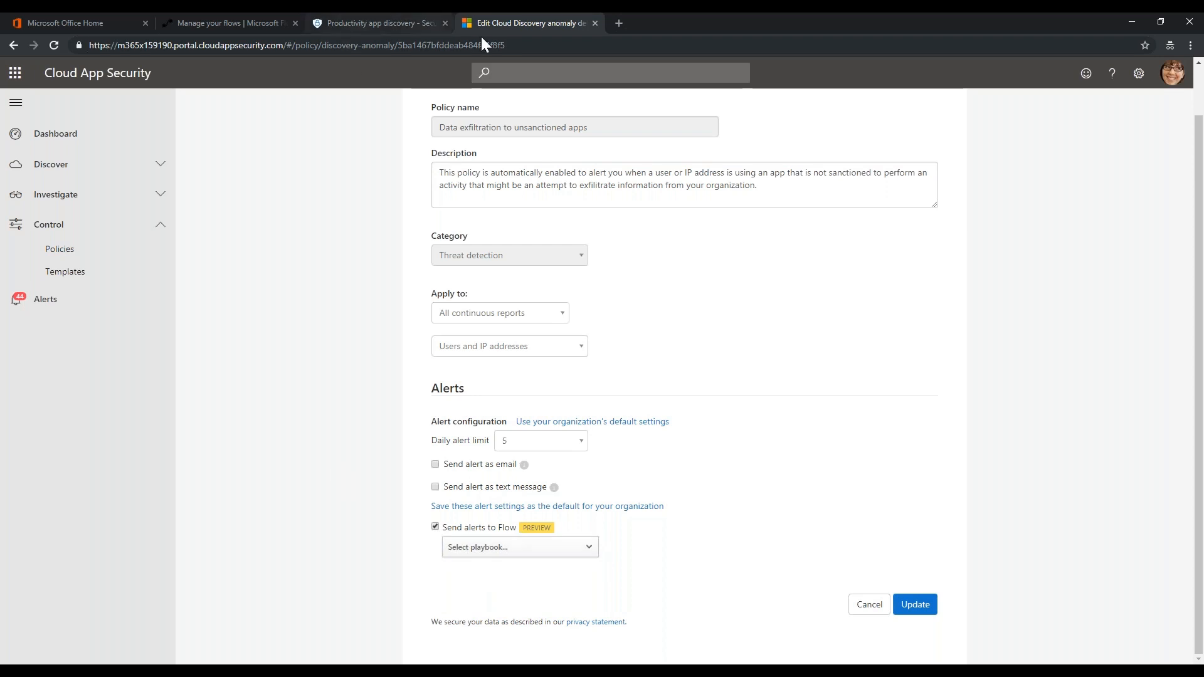
{"action": "left_click", "coordinate": [1139, 75]}
{"action": "scroll", "coordinate": [1070, 153], "scroll_direction": "up", "scroll_amount": 1}
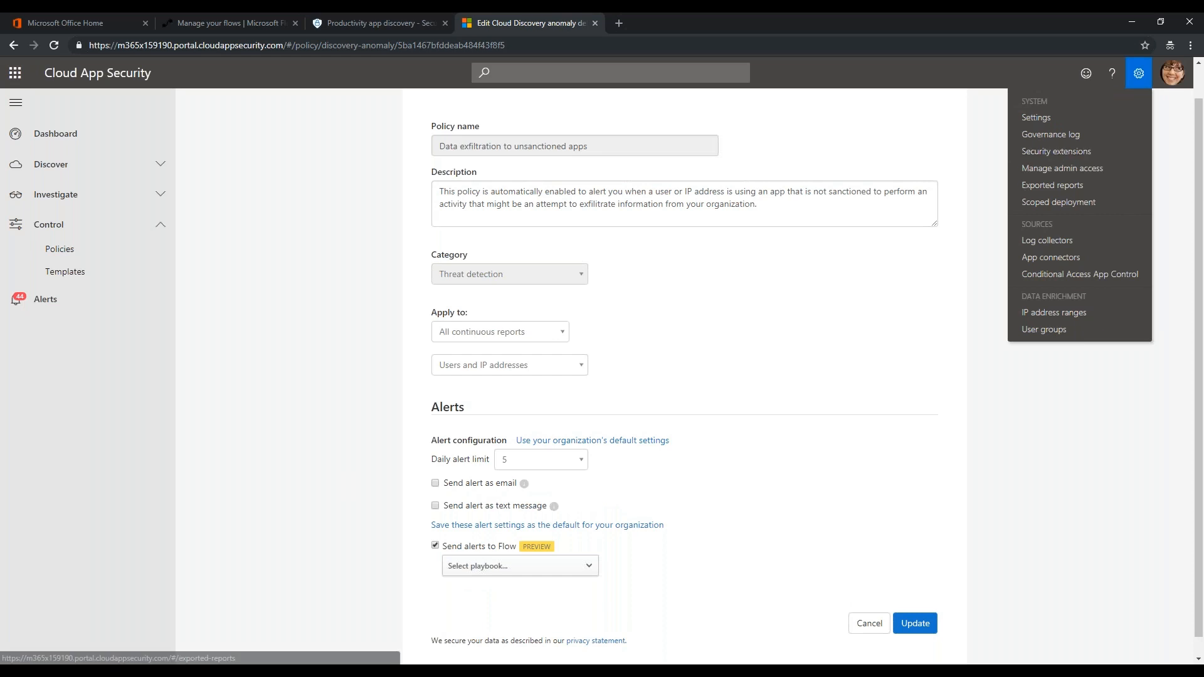
{"action": "left_click", "coordinate": [586, 568]}
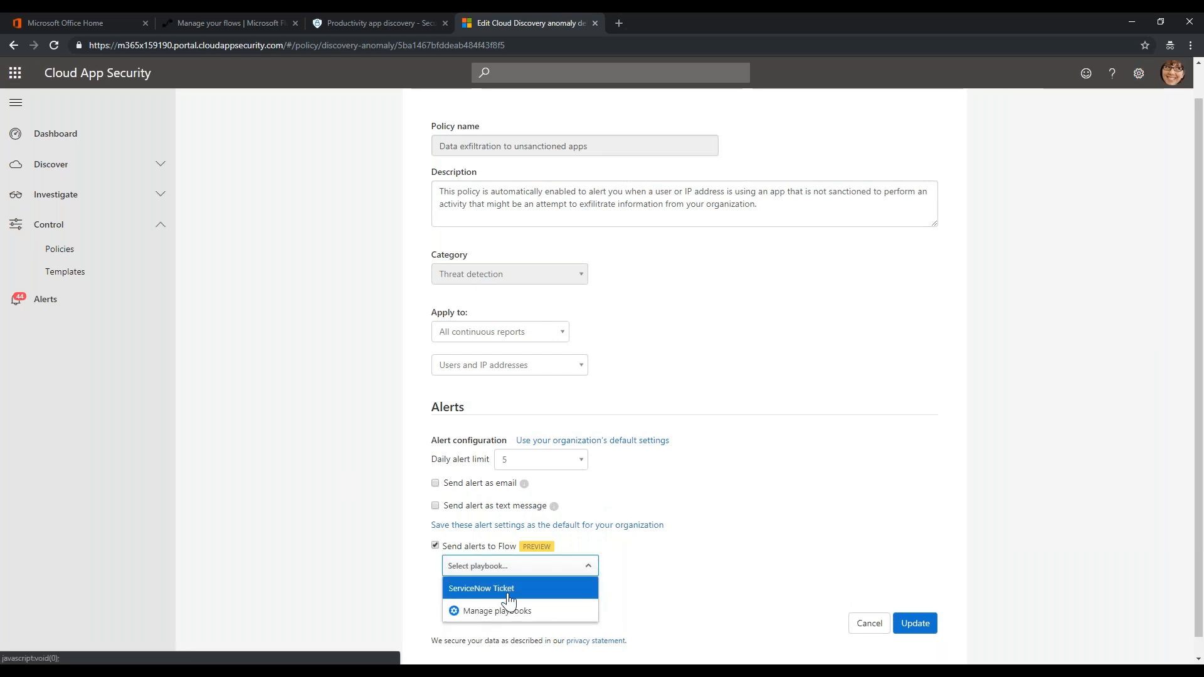
{"action": "left_click", "coordinate": [1139, 74]}
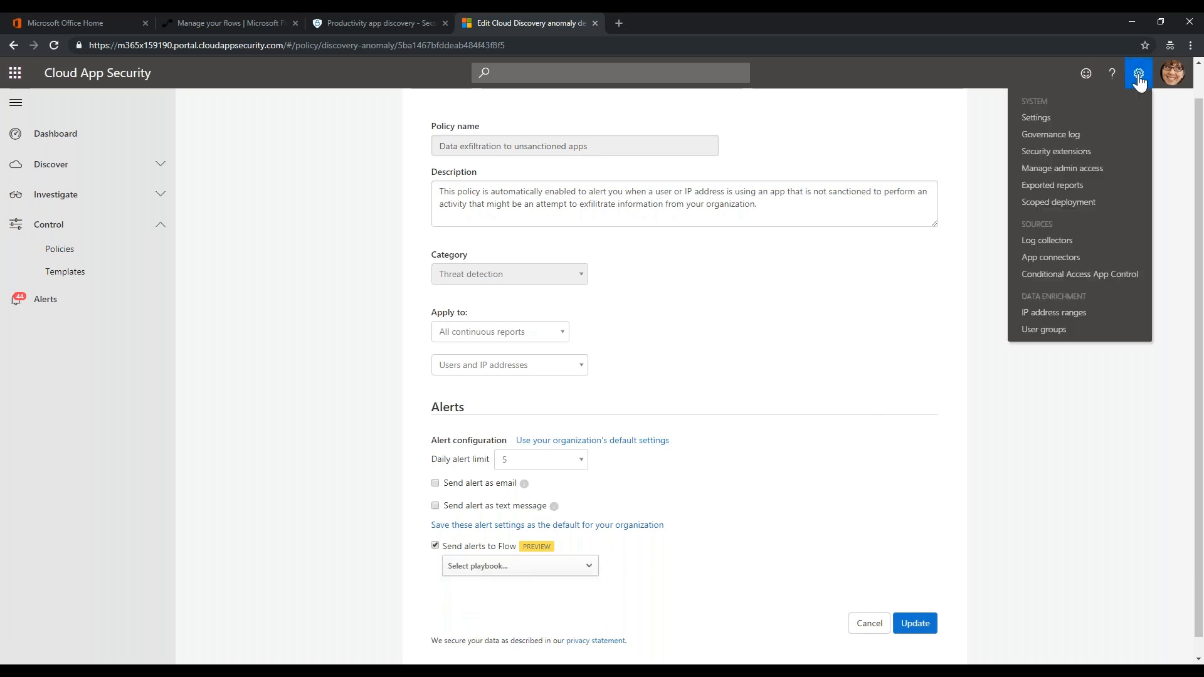
Confirm CAS Block at Firewall under Security extensions > Playbooks, then return to Policies
{"action": "left_click", "coordinate": [1060, 152]}
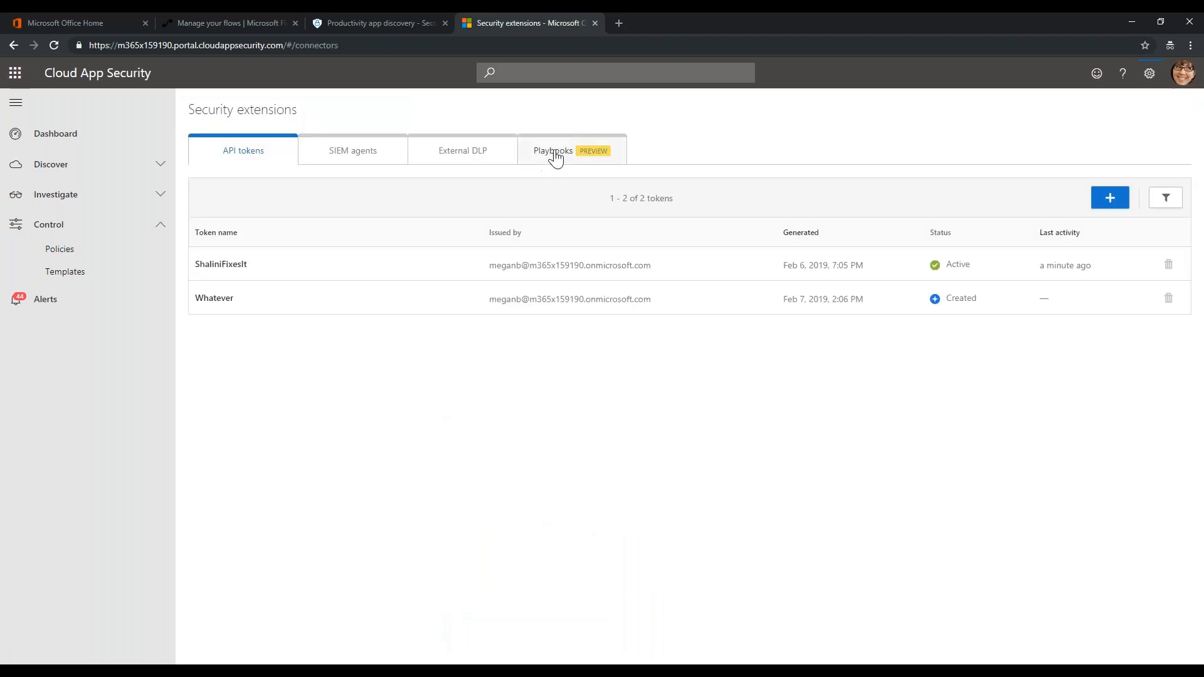
{"action": "left_click", "coordinate": [556, 157]}
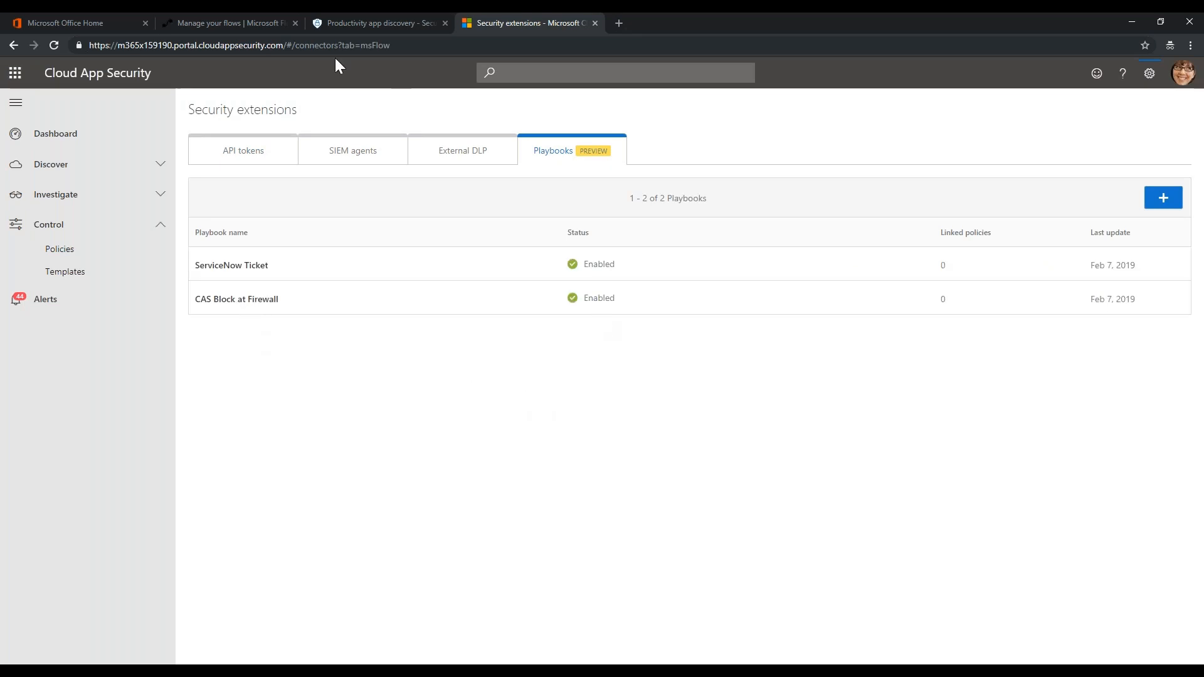
{"action": "left_click", "coordinate": [64, 251]}
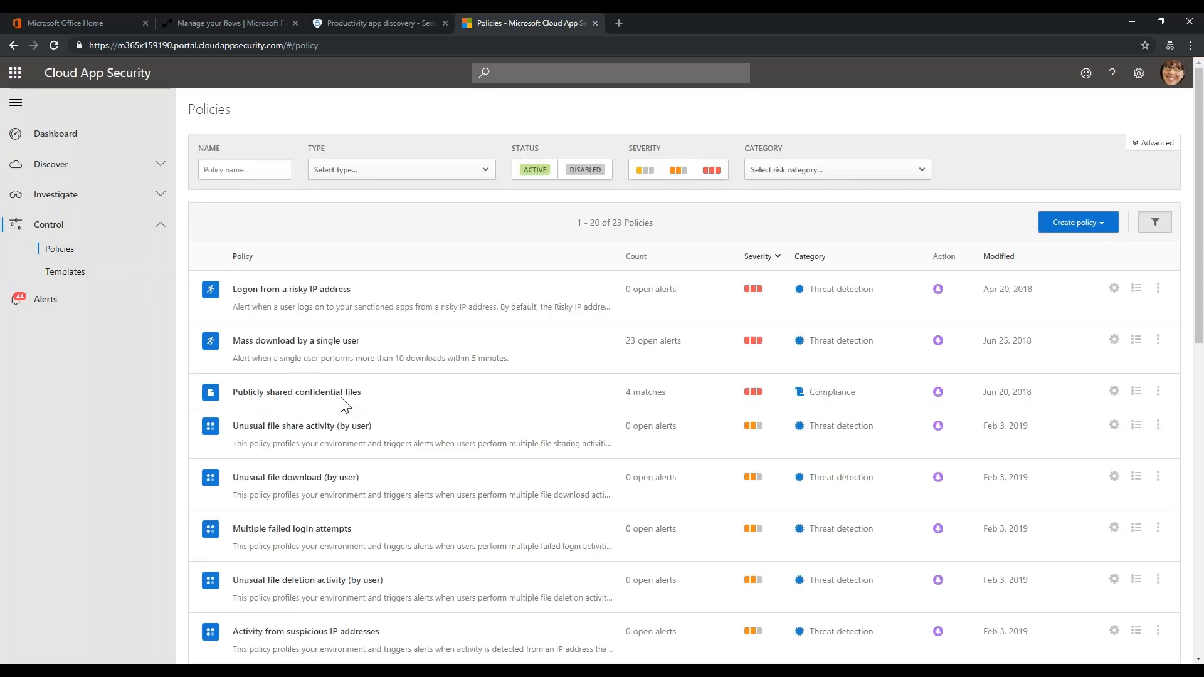
Open the Data exfiltration to unsanctioned apps policy, enable Send alerts to Flow, and open playbook management
{"action": "scroll", "coordinate": [343, 411], "scroll_direction": "down", "scroll_amount": 11}
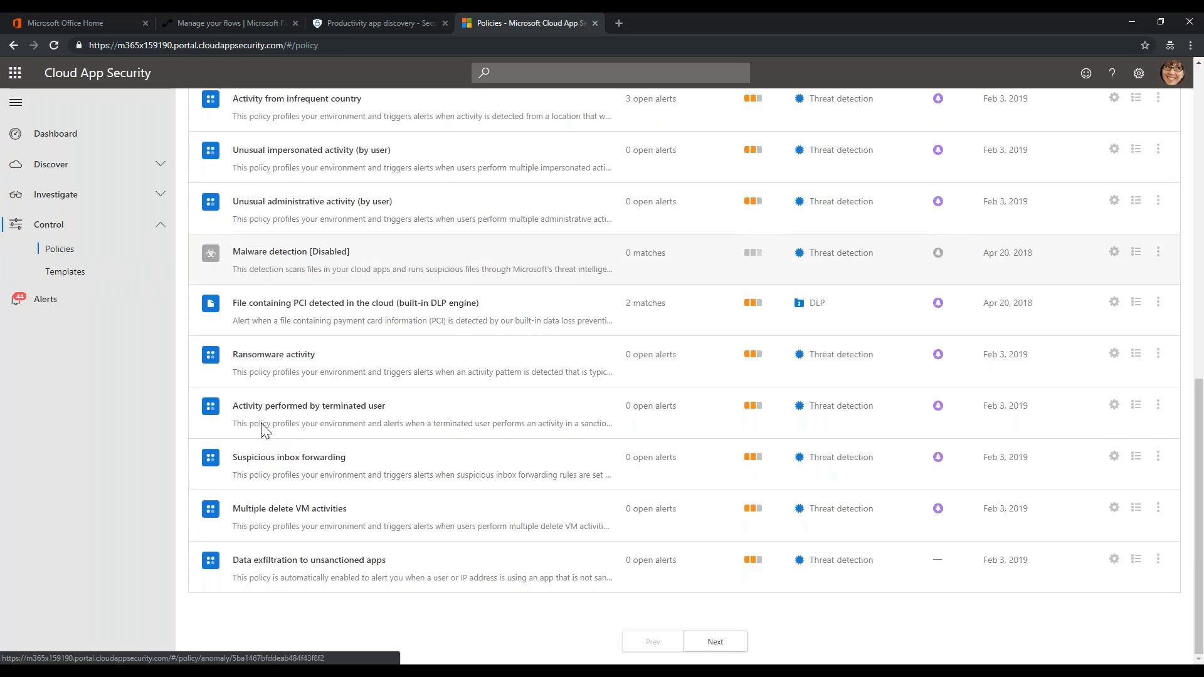
{"action": "left_click", "coordinate": [285, 564]}
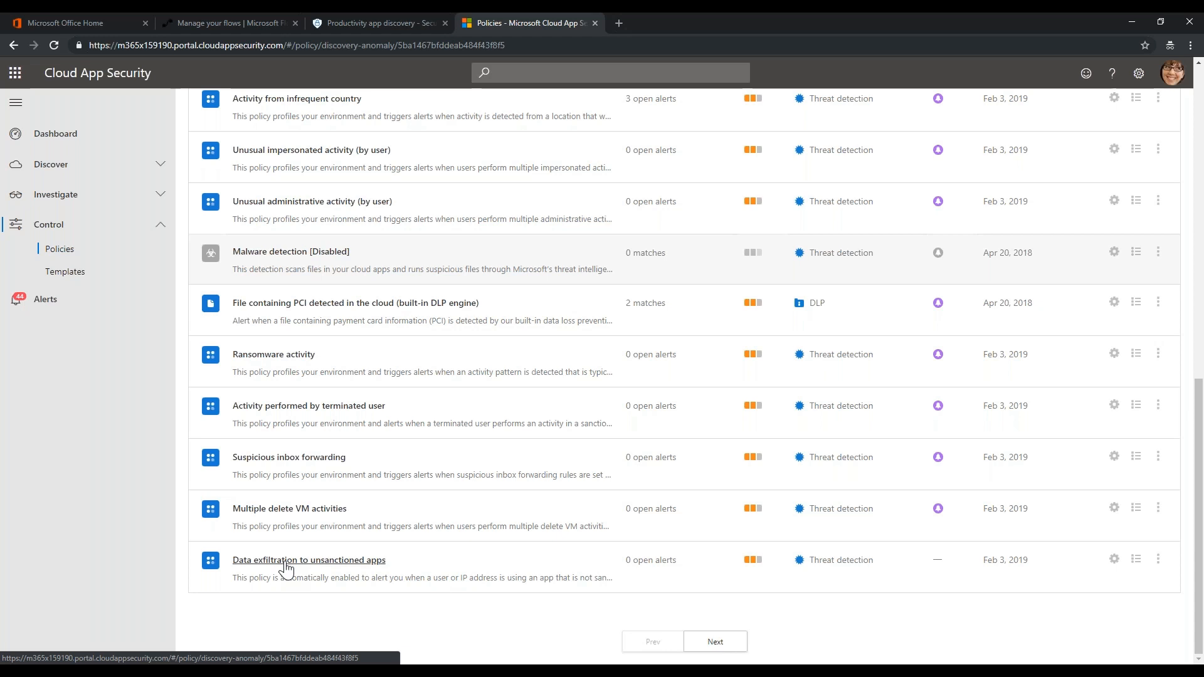
{"action": "scroll", "coordinate": [322, 506], "scroll_direction": "down", "scroll_amount": 1}
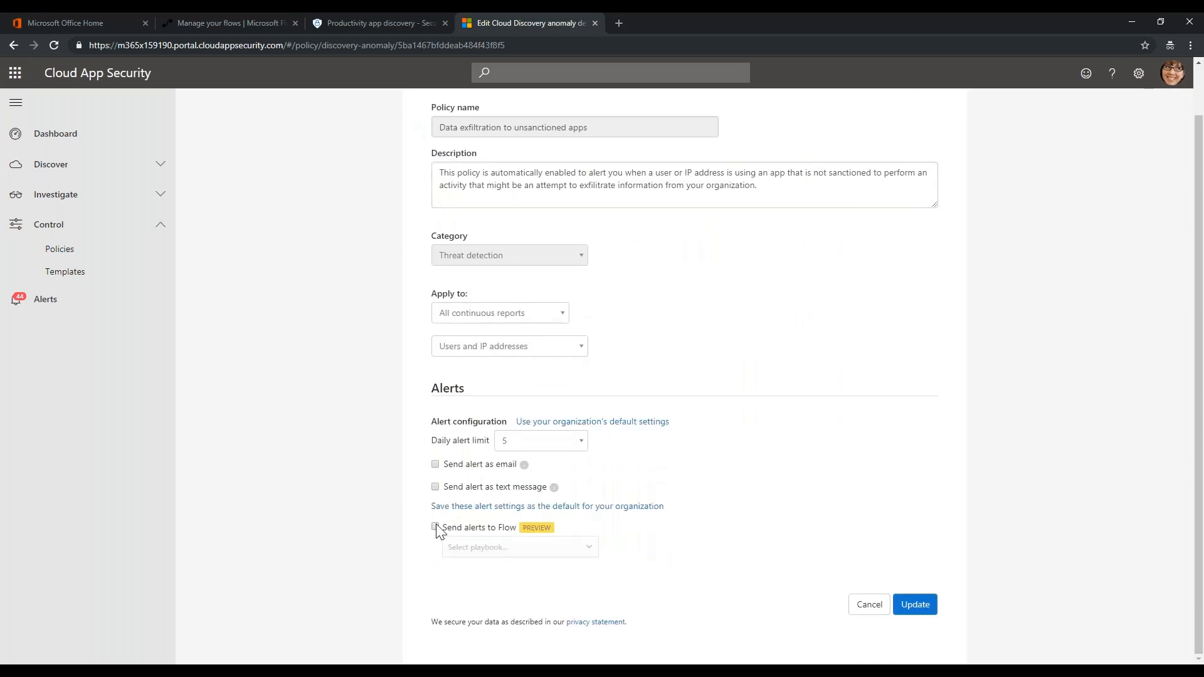
{"action": "left_click", "coordinate": [435, 527]}
{"action": "left_click", "coordinate": [589, 549]}
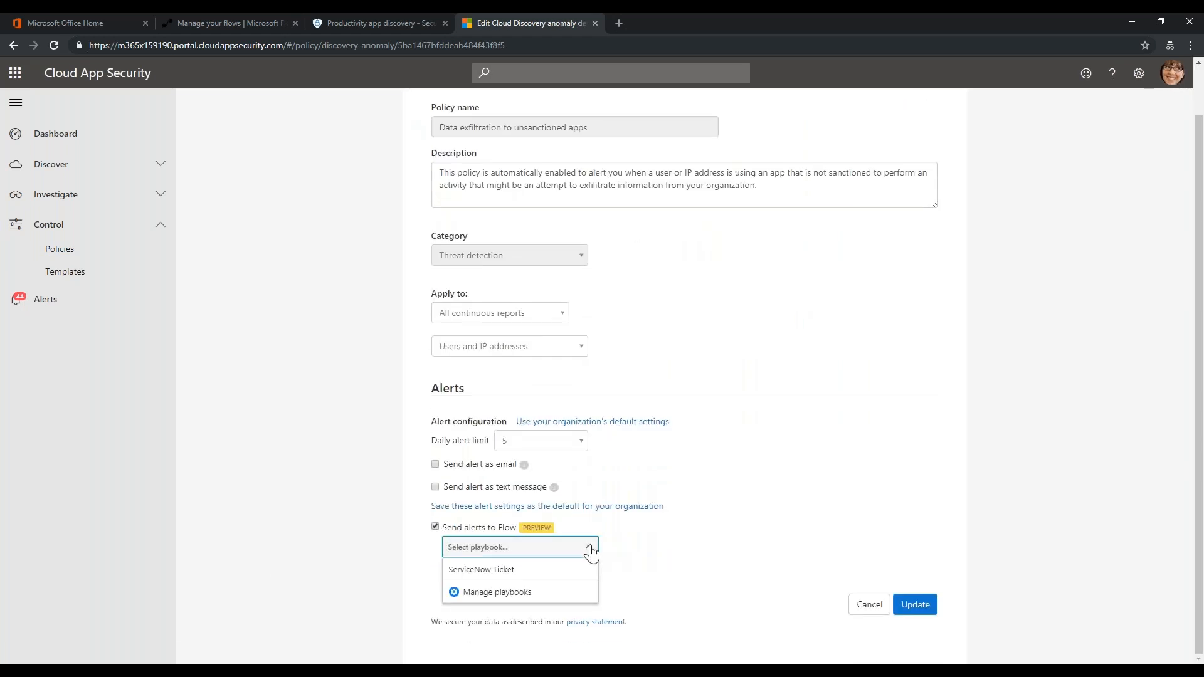
{"action": "left_click", "coordinate": [512, 596]}
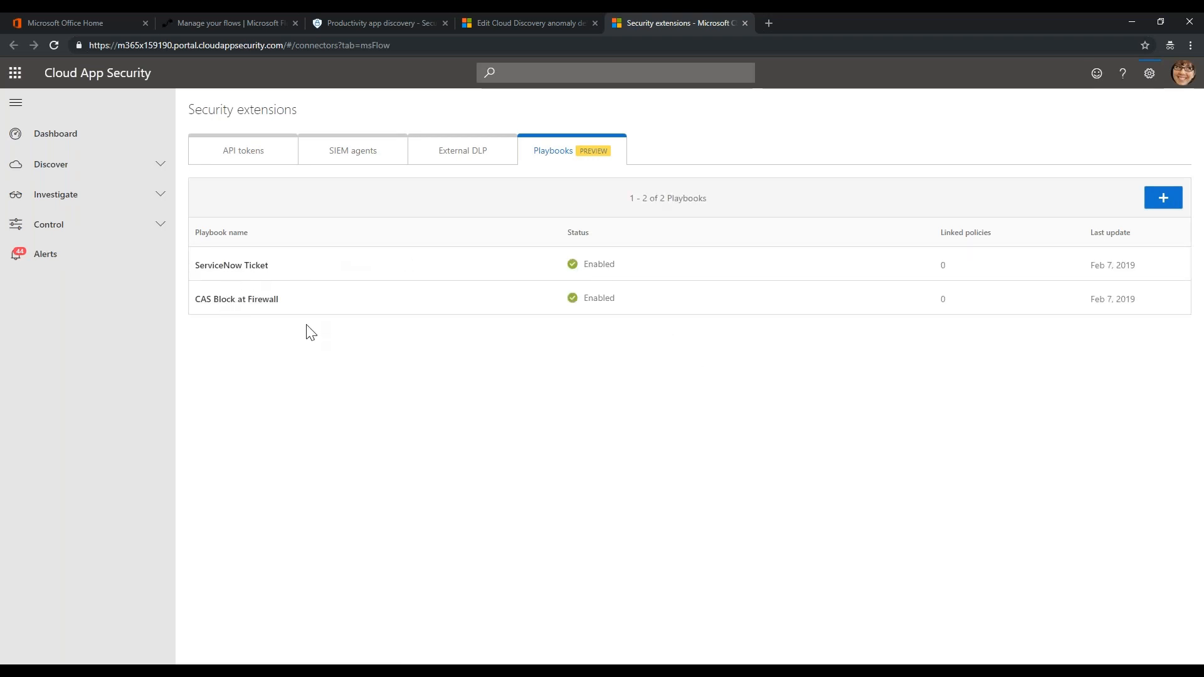
Back in the policy, review the playbook list without selecting any playbook
{"action": "left_click", "coordinate": [488, 24]}
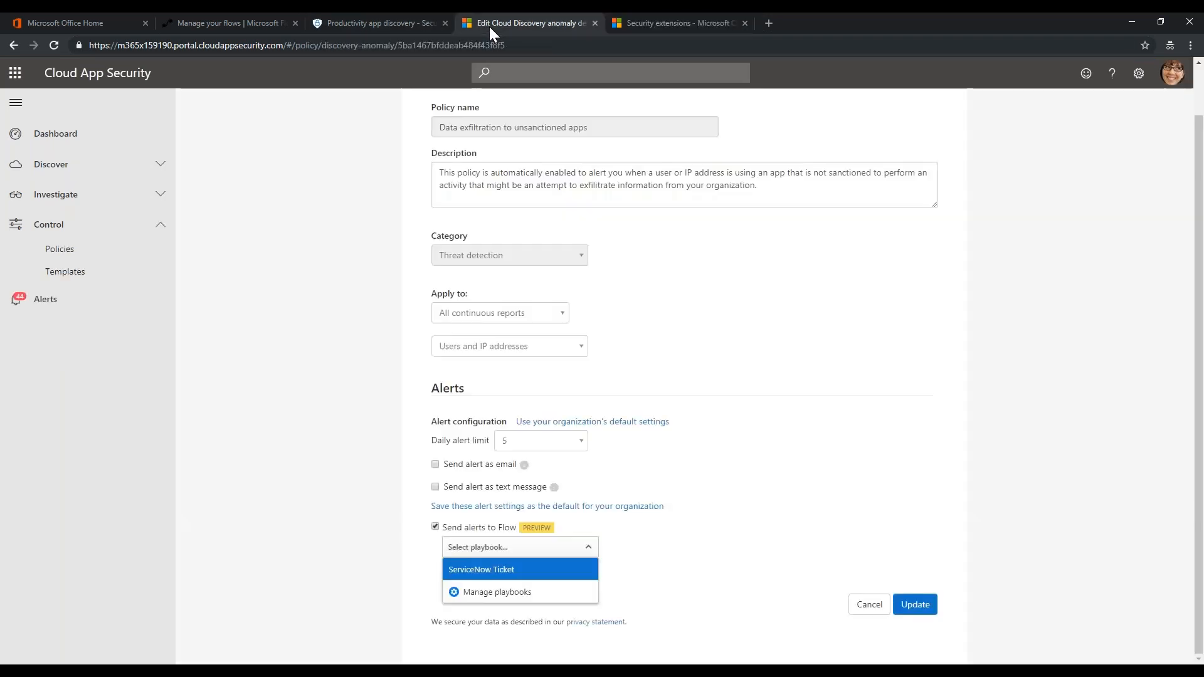
{"action": "left_click", "coordinate": [344, 589]}
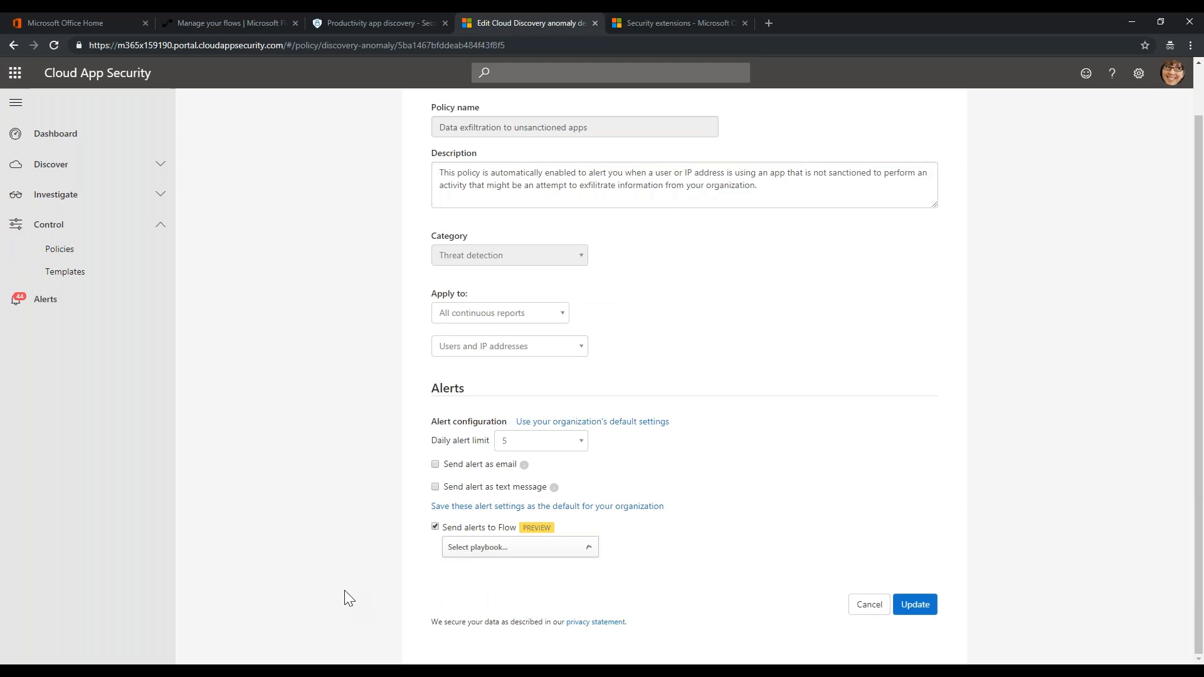
{"action": "left_click", "coordinate": [585, 550]}
{"action": "left_click", "coordinate": [729, 534]}
{"action": "left_click", "coordinate": [514, 555]}
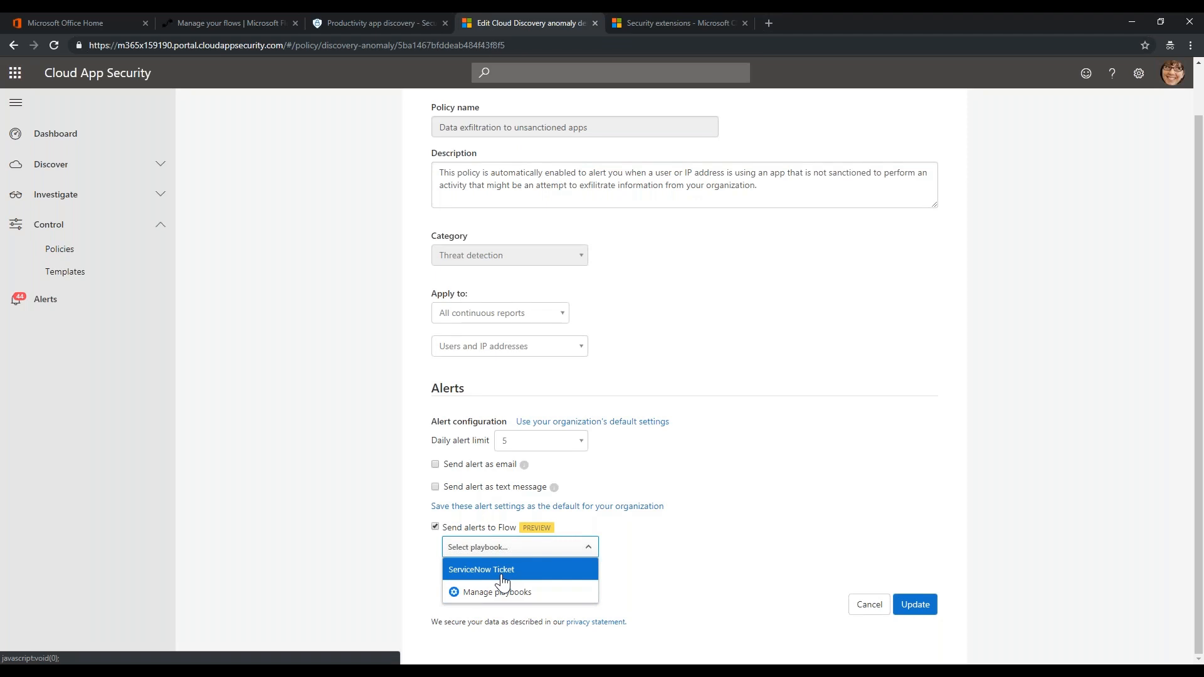
{"action": "left_click", "coordinate": [410, 516]}
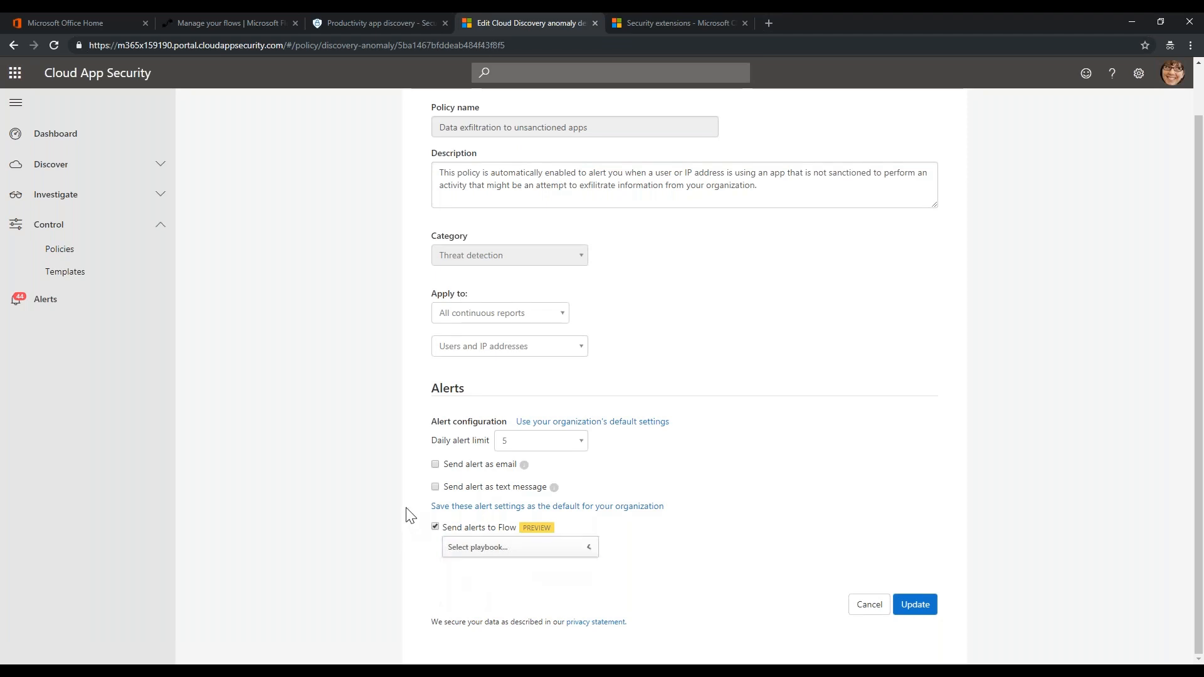
Untick Send alerts to Flow, then advance the slide deck to the Thank You slide
{"action": "left_click", "coordinate": [436, 527]}
{"action": "scroll", "coordinate": [363, 395], "scroll_direction": "up", "scroll_amount": 1}
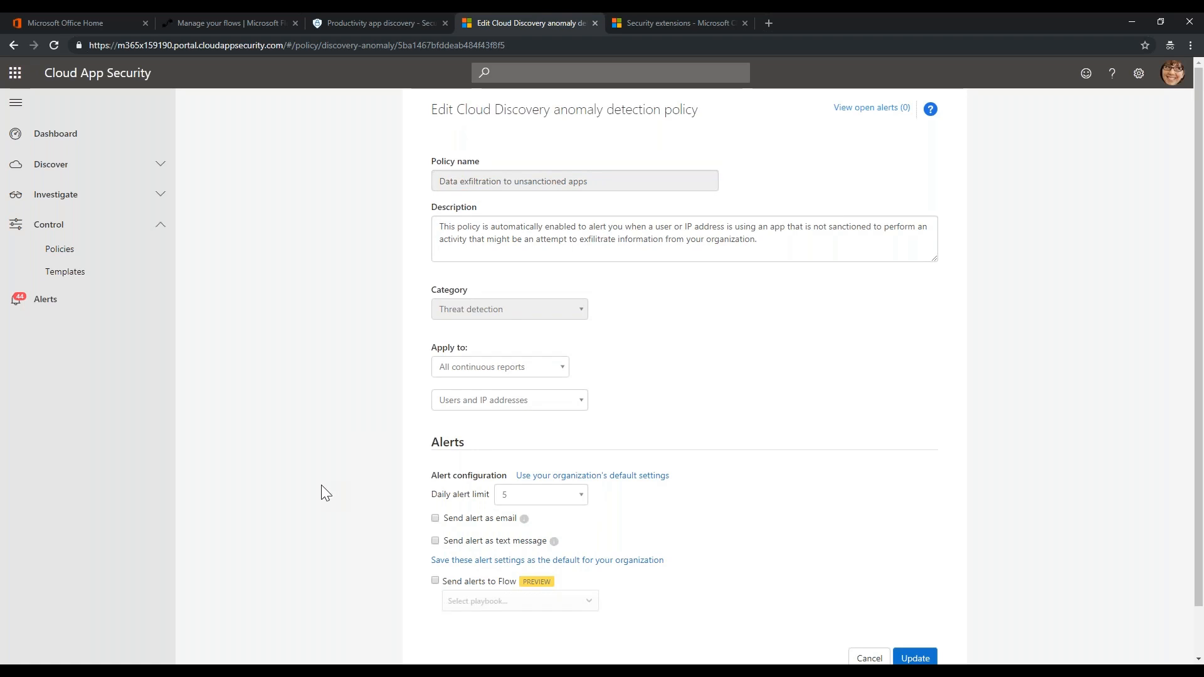
{"action": "scroll", "coordinate": [321, 485], "scroll_direction": "down", "scroll_amount": 2}
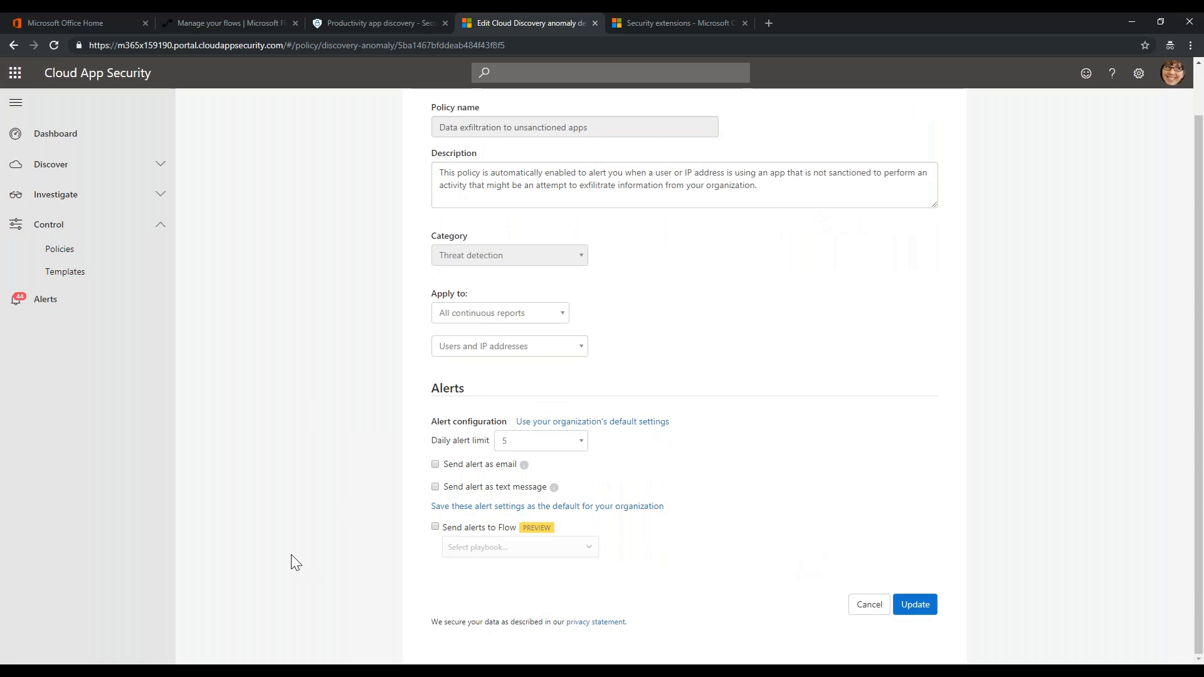
{"action": "key", "text": "alt+Tab"}
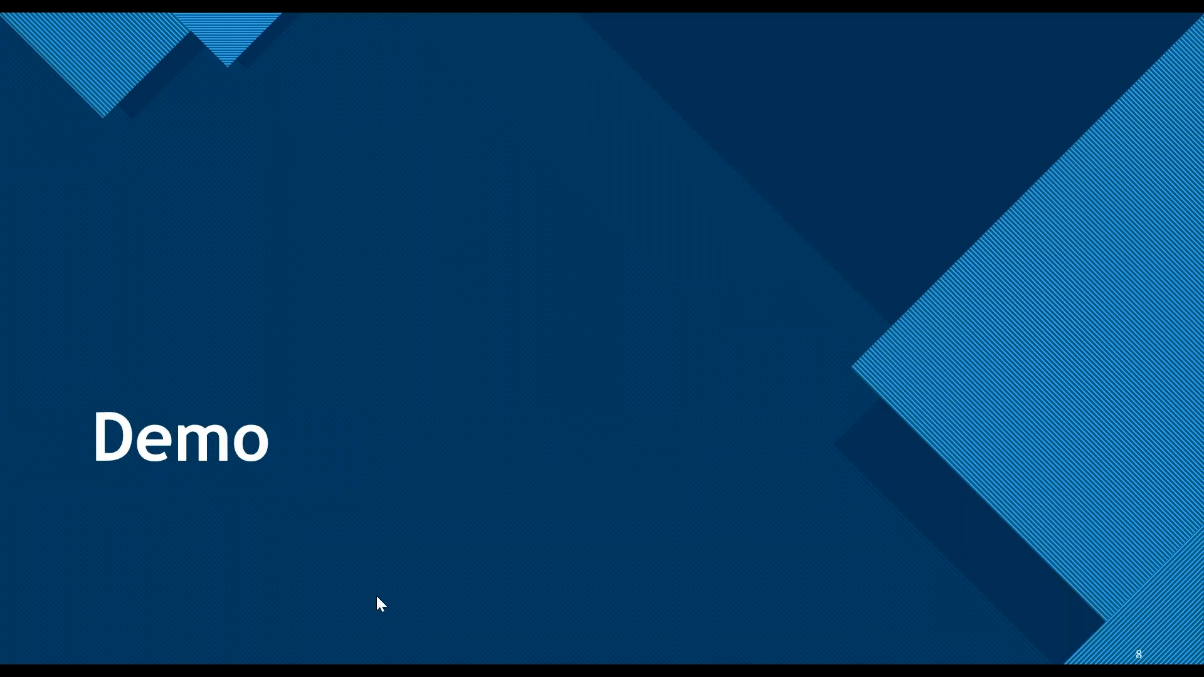
{"action": "key", "text": "Right"}
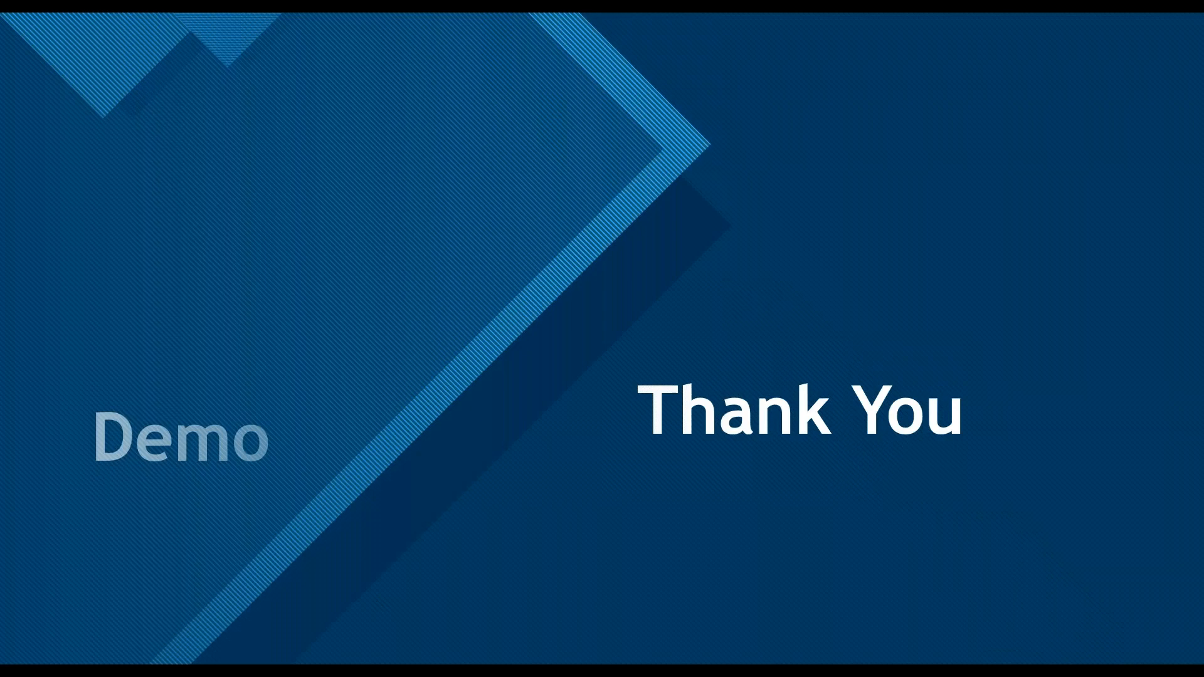